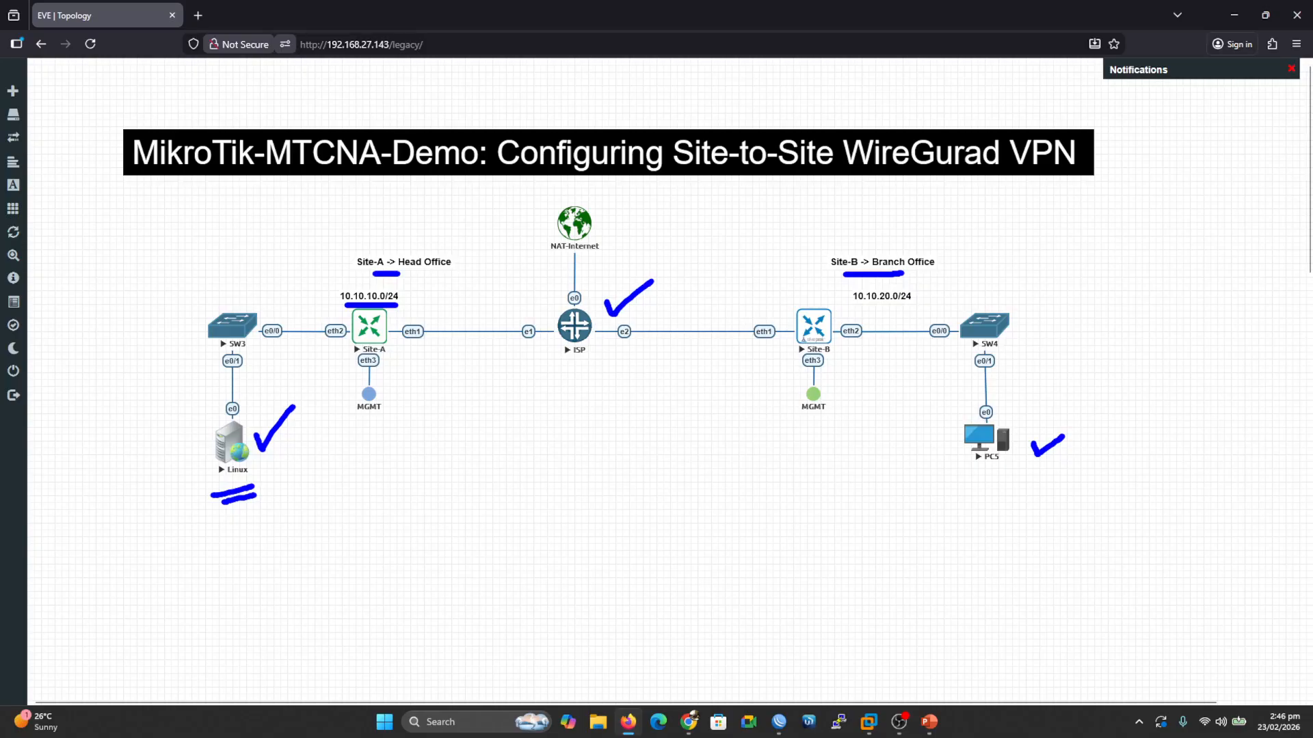
Step: Mark the Site-A to Site-B tunnel path through the ISP on the topology, labelled 13231, and clear the markings
{"action": "mouse_move", "coordinate": [410, 313]}
{"action": "left_mouse_down"}
{"action": "mouse_move", "coordinate": [455, 294]}
{"action": "mouse_move", "coordinate": [536, 317]}
{"action": "left_mouse_up"}
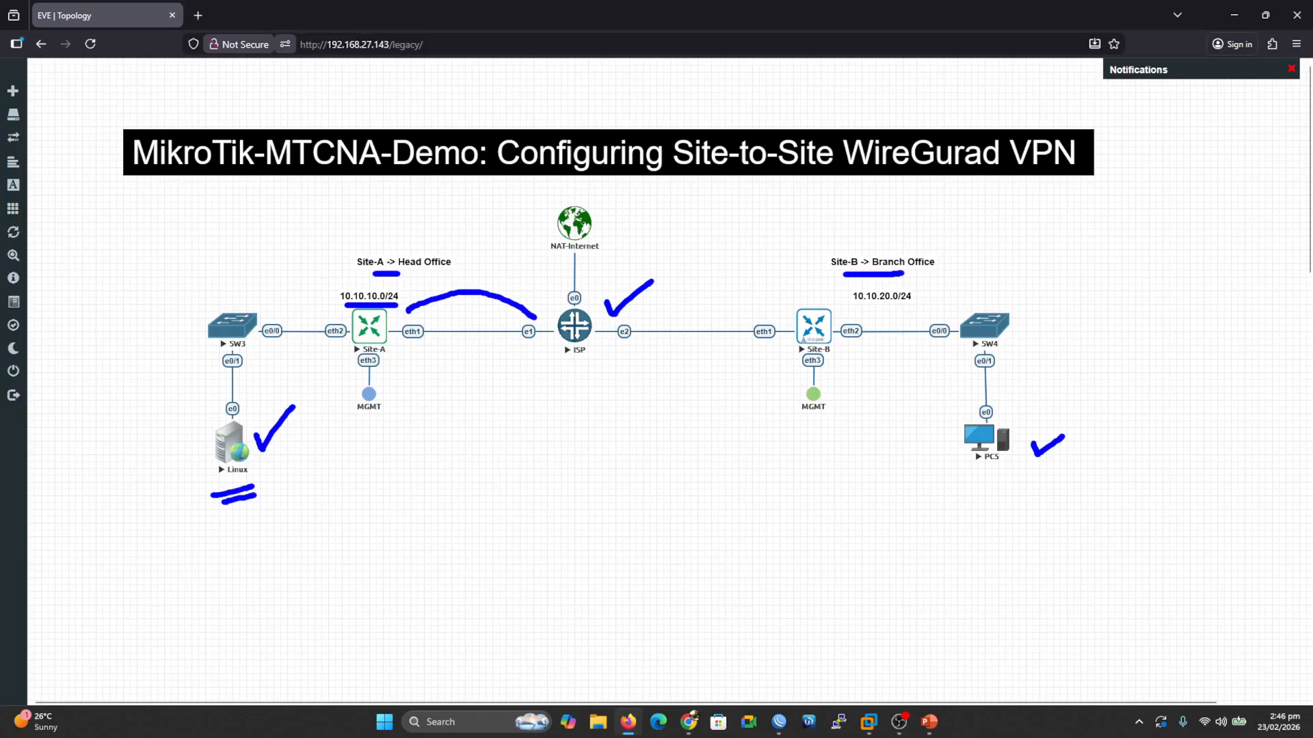
{"action": "mouse_move", "coordinate": [788, 316]}
{"action": "left_mouse_down"}
{"action": "mouse_move", "coordinate": [740, 301]}
{"action": "mouse_move", "coordinate": [636, 313]}
{"action": "left_mouse_up"}
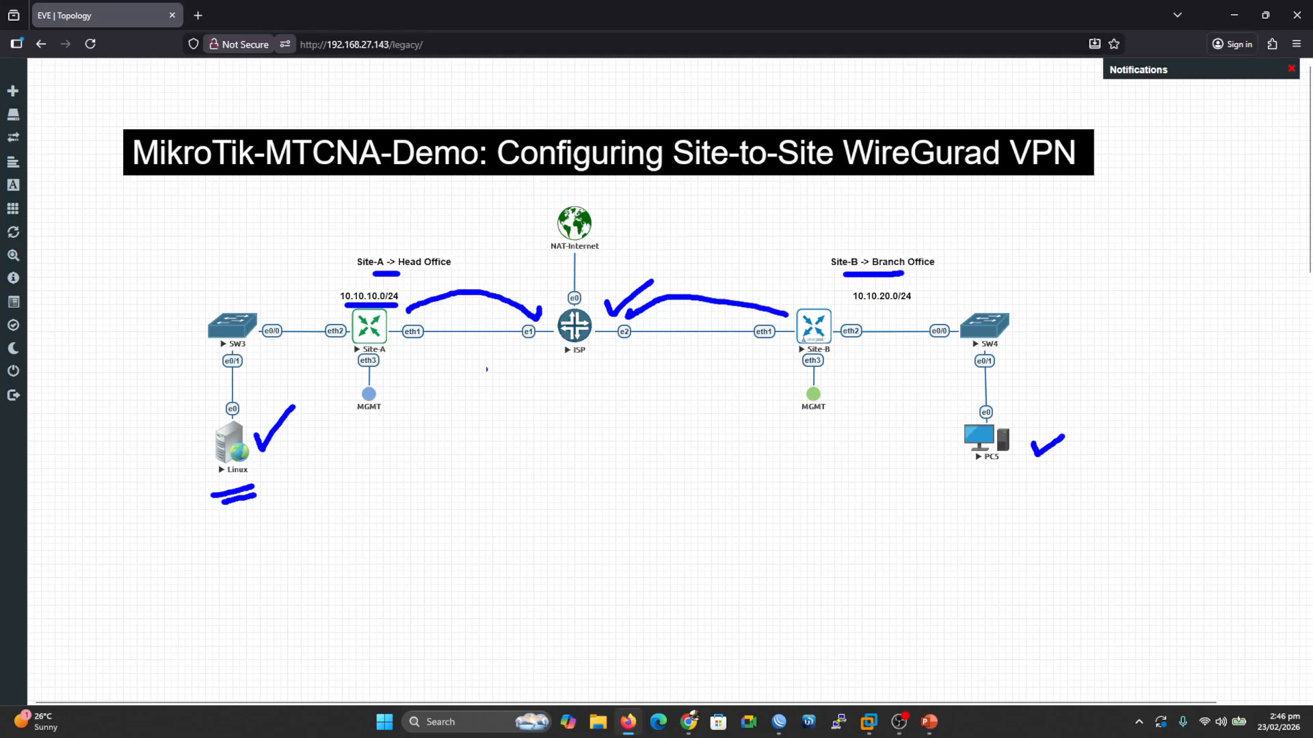
{"action": "mouse_move", "coordinate": [425, 362]}
{"action": "left_mouse_down"}
{"action": "mouse_move", "coordinate": [757, 356]}
{"action": "mouse_move", "coordinate": [449, 370]}
{"action": "left_mouse_up"}
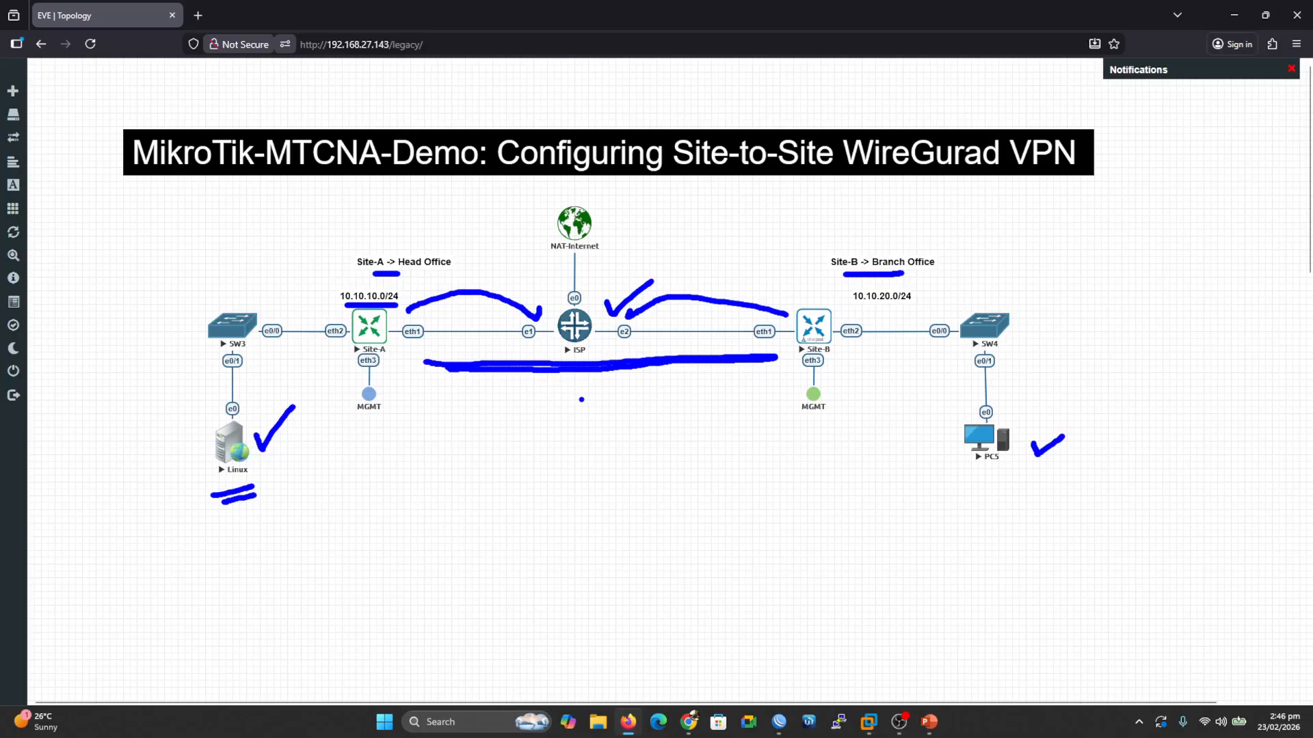
{"action": "mouse_move", "coordinate": [581, 399]}
{"action": "left_mouse_down"}
{"action": "mouse_move", "coordinate": [596, 412]}
{"action": "mouse_move", "coordinate": [613, 387]}
{"action": "left_mouse_up"}
{"action": "type", "text": "t"}
{"action": "type", "text": "13231"}
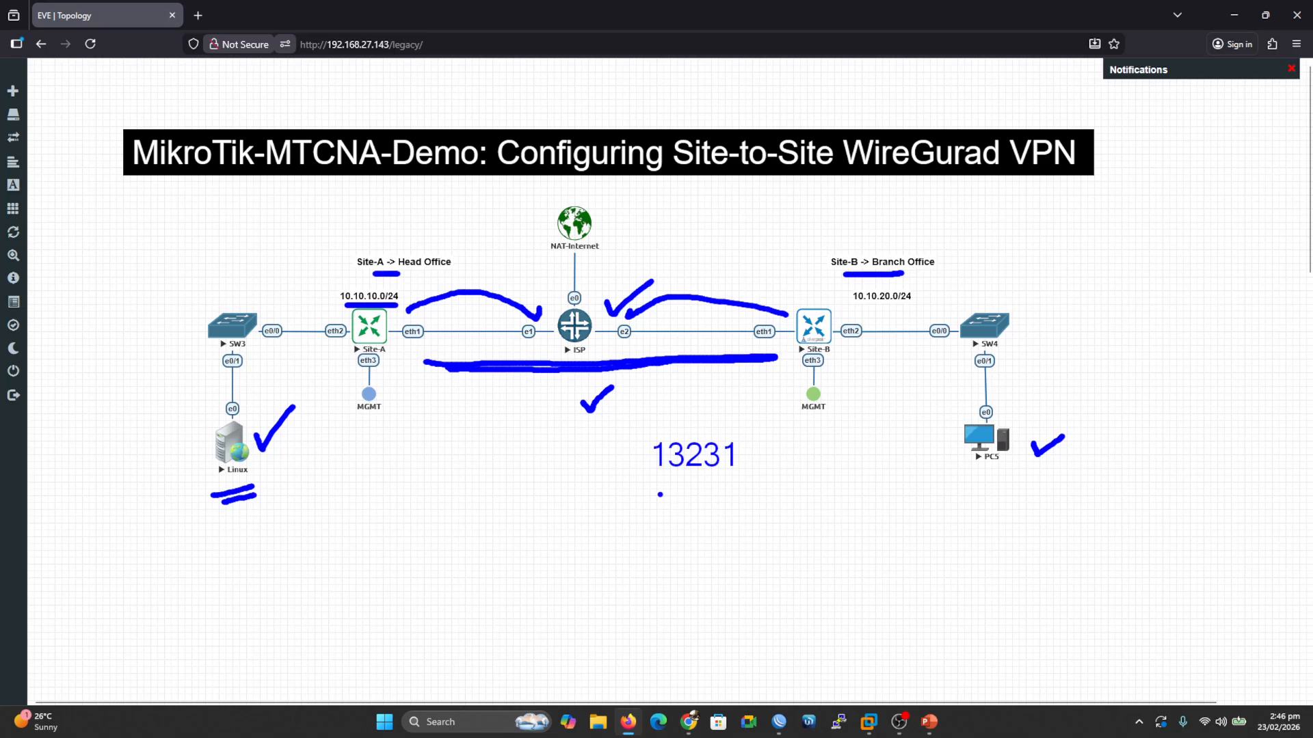
{"action": "left_click_drag", "start_coordinate": [660, 494], "coordinate": [776, 481]}
{"action": "left_click_drag", "start_coordinate": [681, 505], "coordinate": [763, 493]}
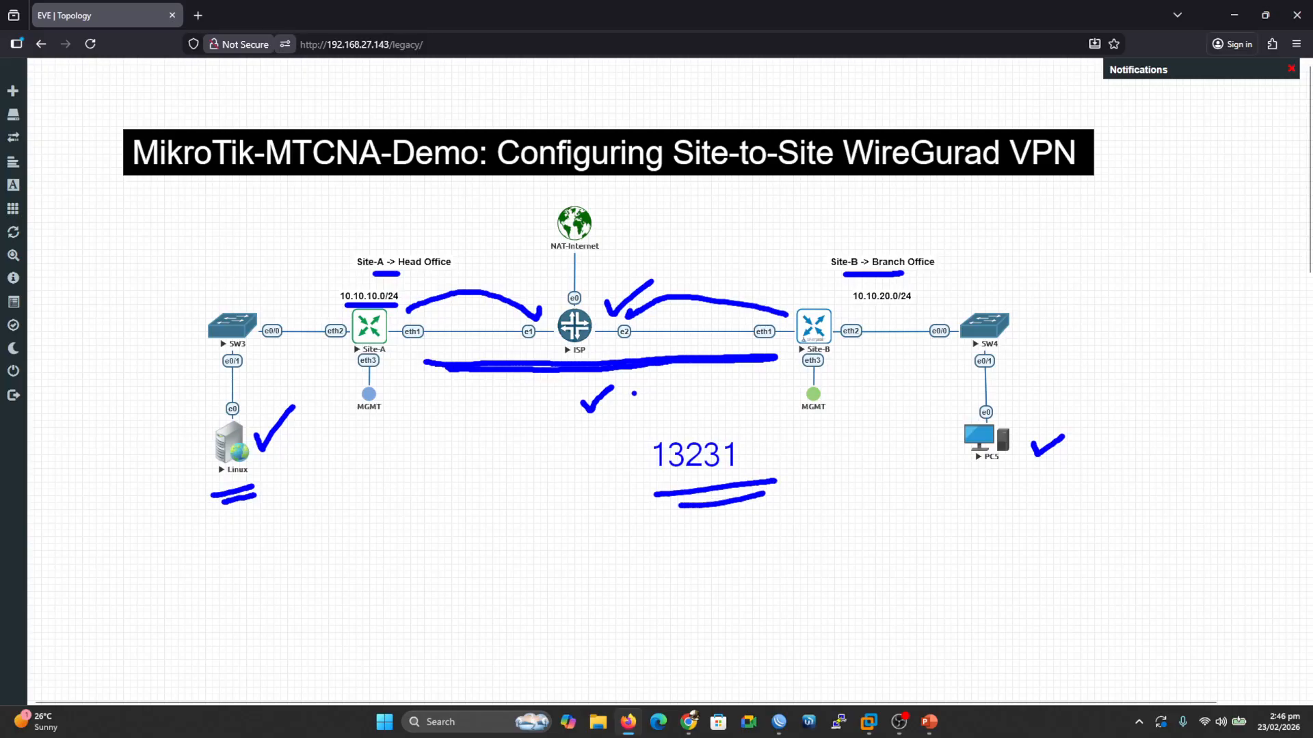
{"action": "key", "text": "Escape"}
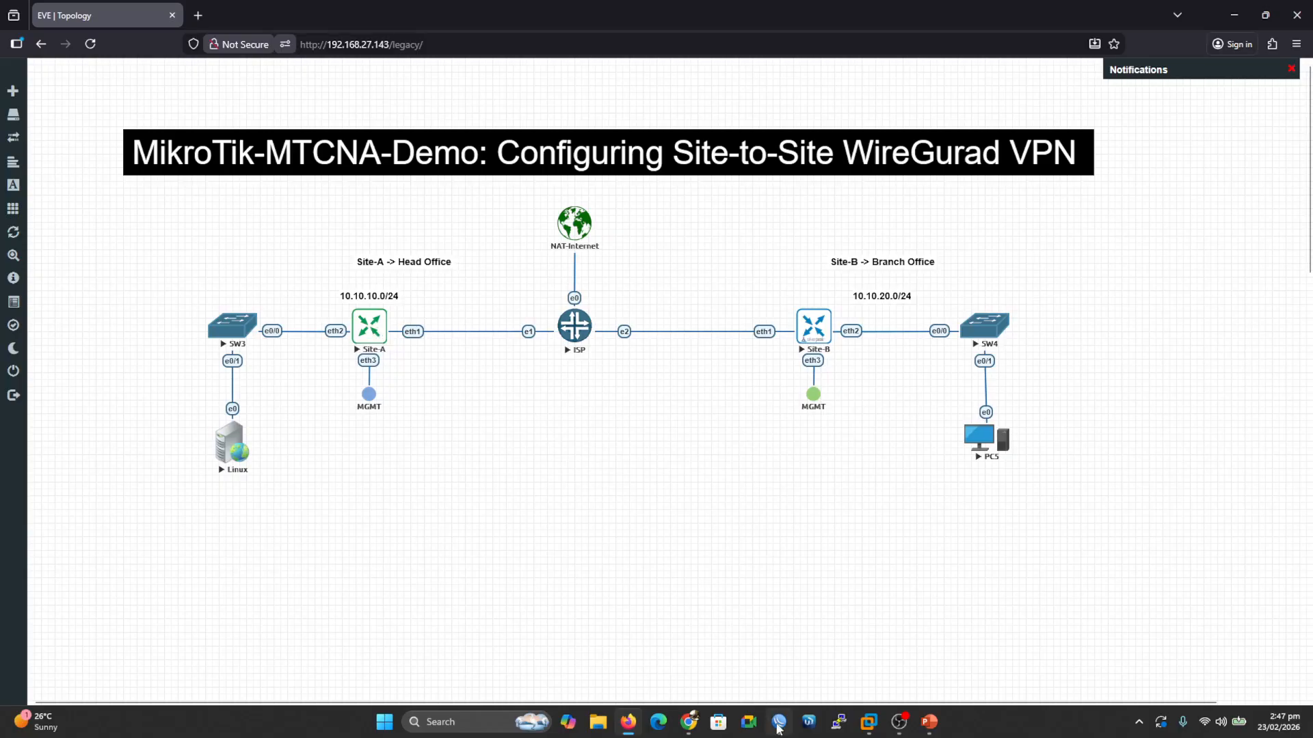
Step: Switch to the Site-A router's WinBox session and review its LAN, WAN and MGMT interfaces and assigned IP addresses
{"action": "left_click", "coordinate": [779, 722]}
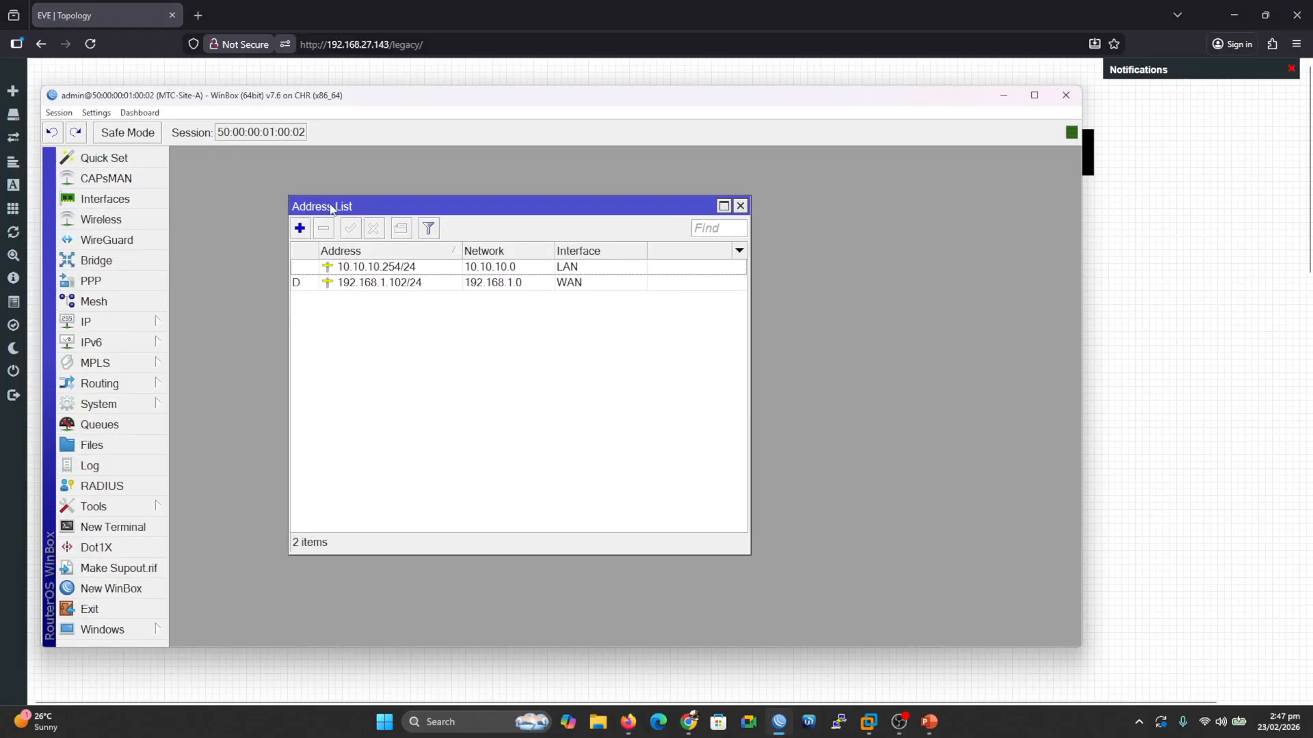
{"action": "left_click", "coordinate": [123, 204]}
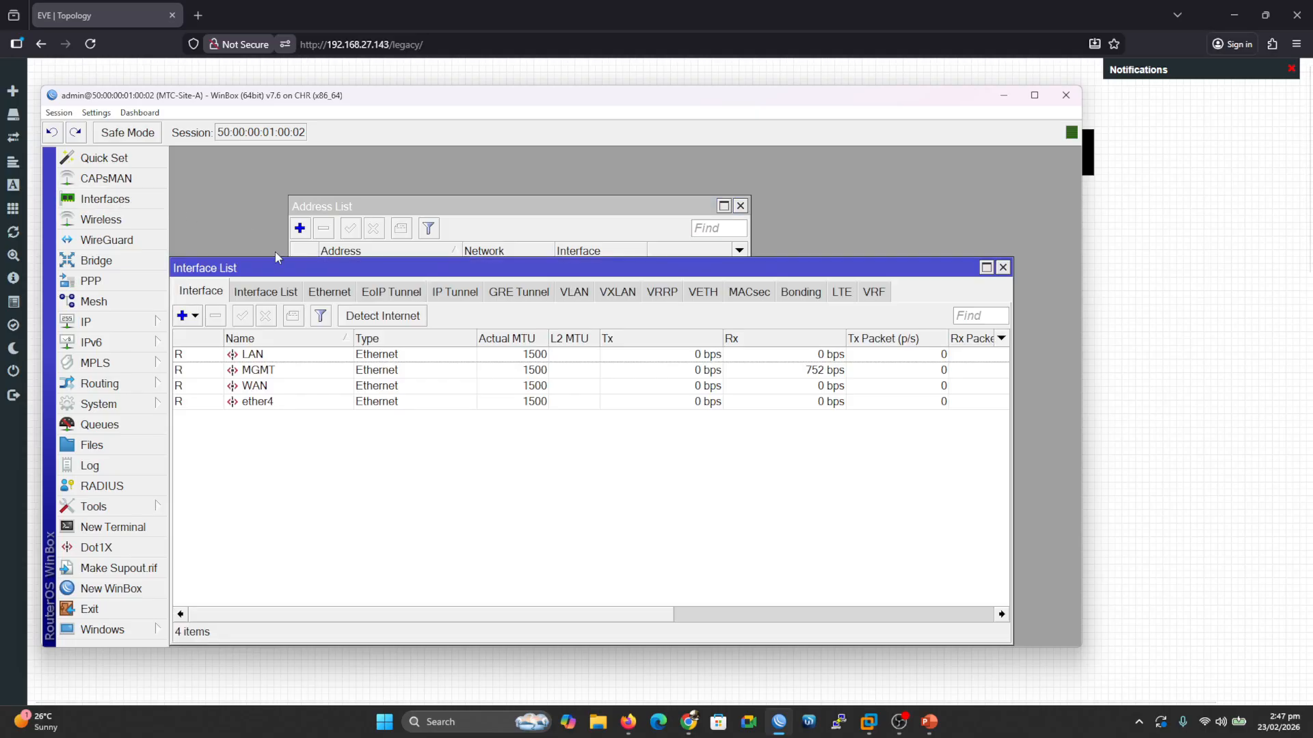
{"action": "left_click", "coordinate": [261, 355]}
{"action": "left_click", "coordinate": [268, 387]}
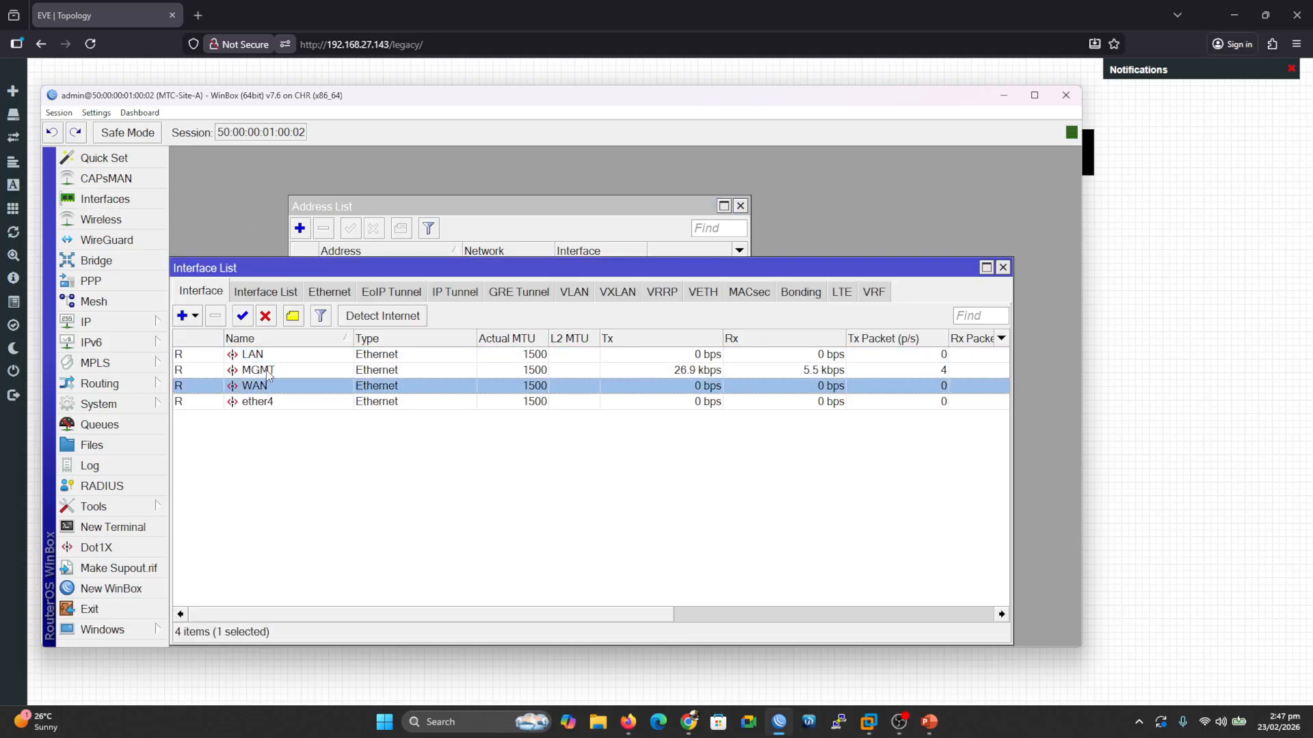
{"action": "left_click", "coordinate": [269, 372]}
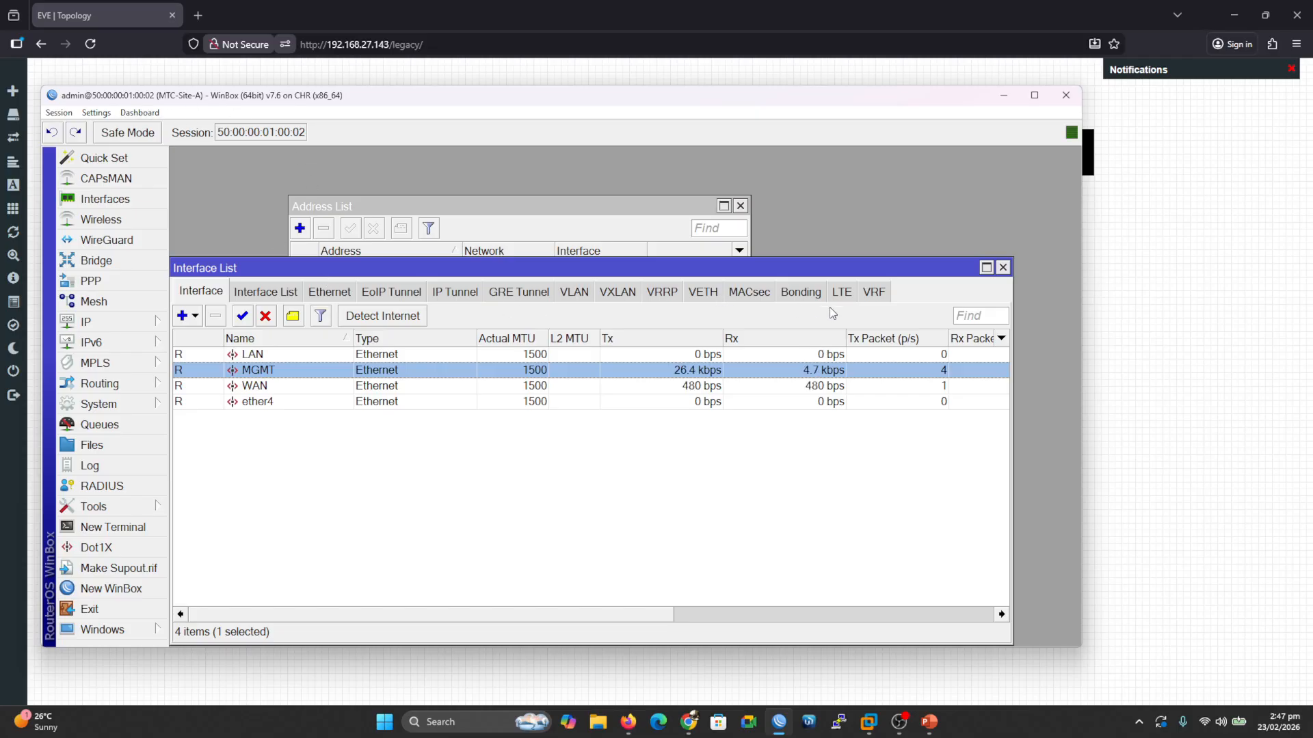
{"action": "left_click", "coordinate": [1003, 267]}
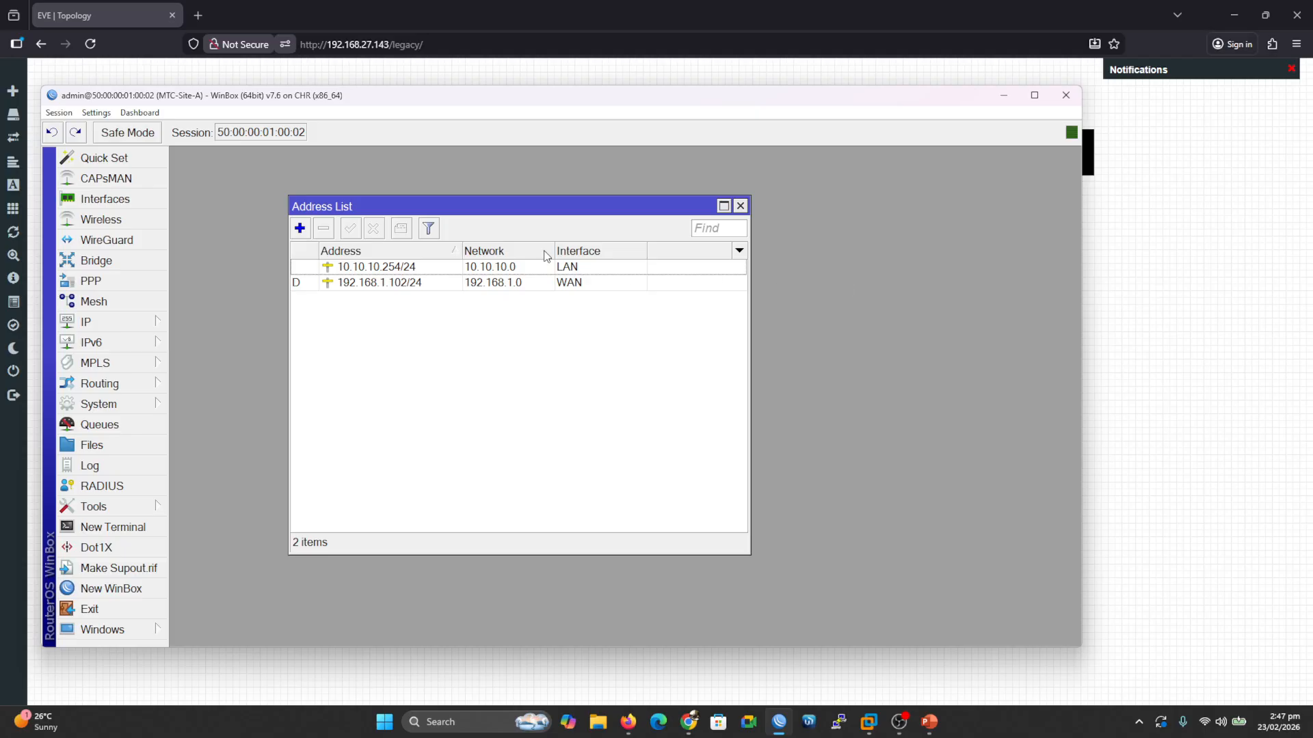
{"action": "left_click", "coordinate": [384, 284]}
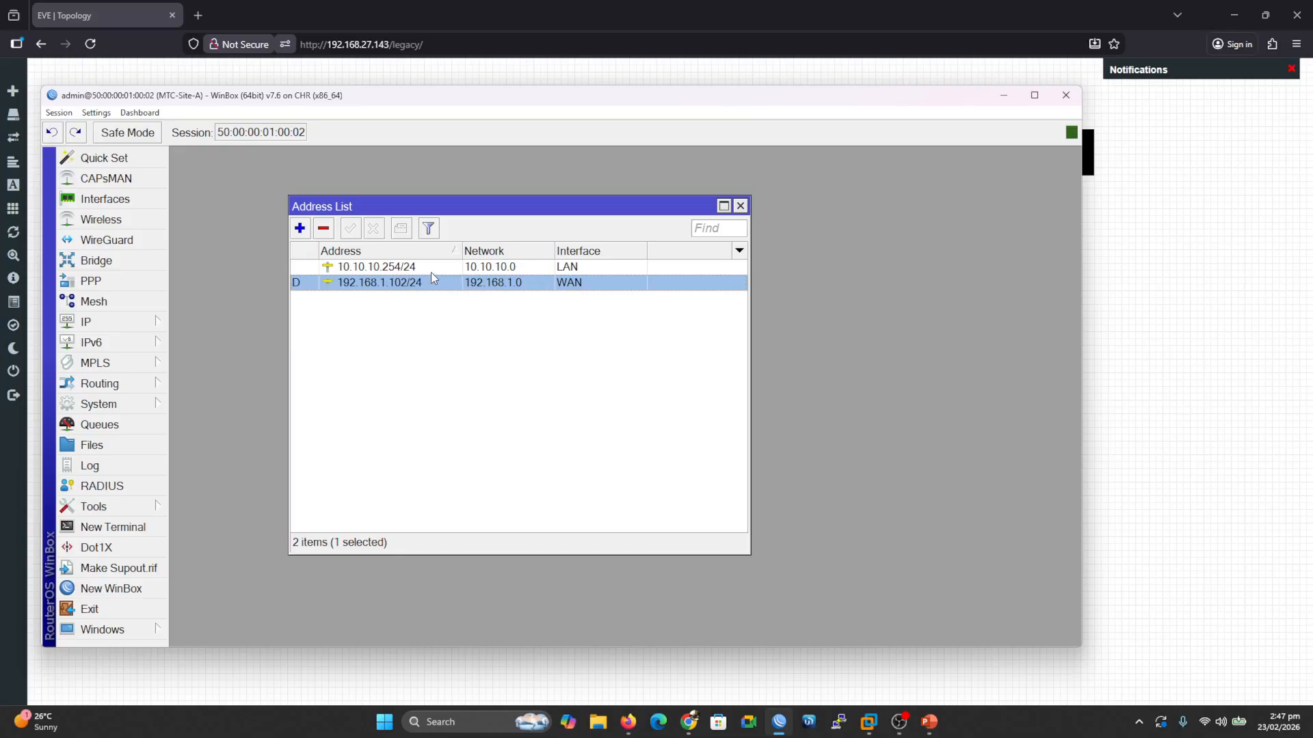
{"action": "left_click", "coordinate": [411, 269]}
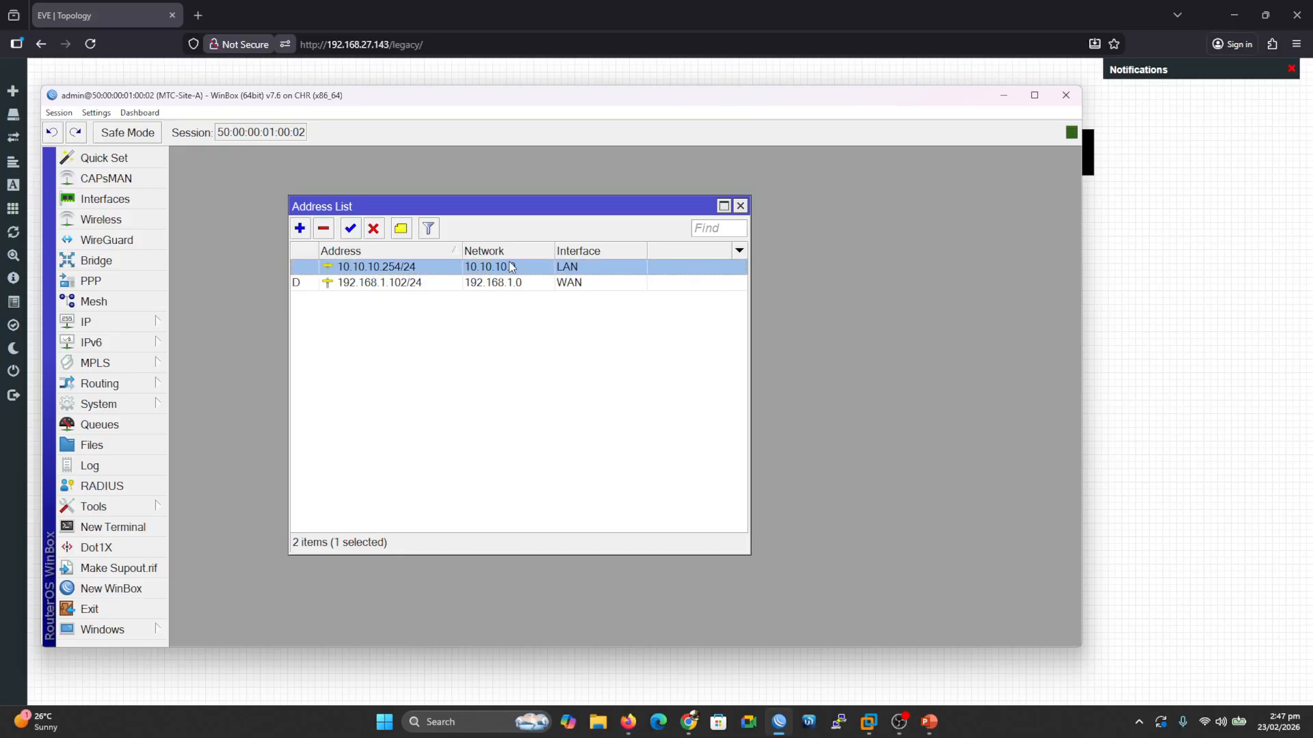
Step: Delete the firewall's srcnat masquerade rule for source address 172.16.0.0/16
{"action": "left_click", "coordinate": [137, 326]}
{"action": "left_click", "coordinate": [194, 325]}
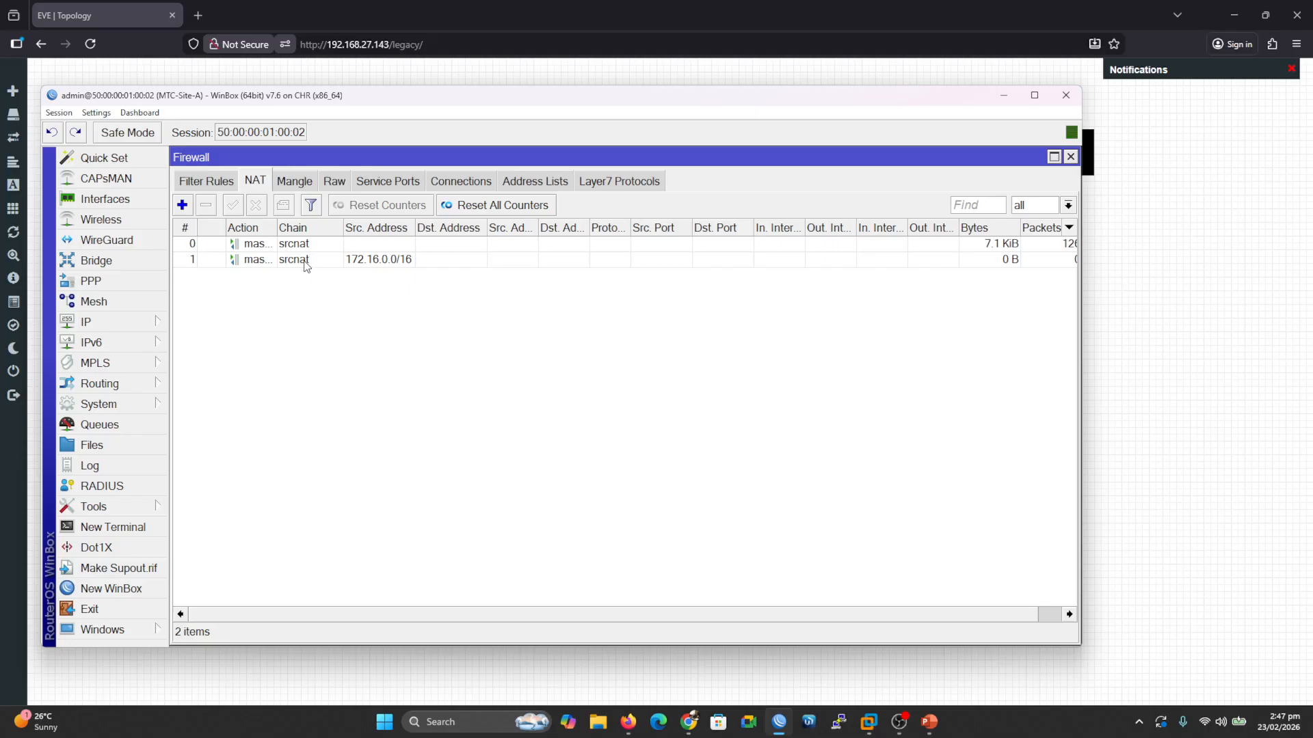
{"action": "left_click", "coordinate": [302, 265]}
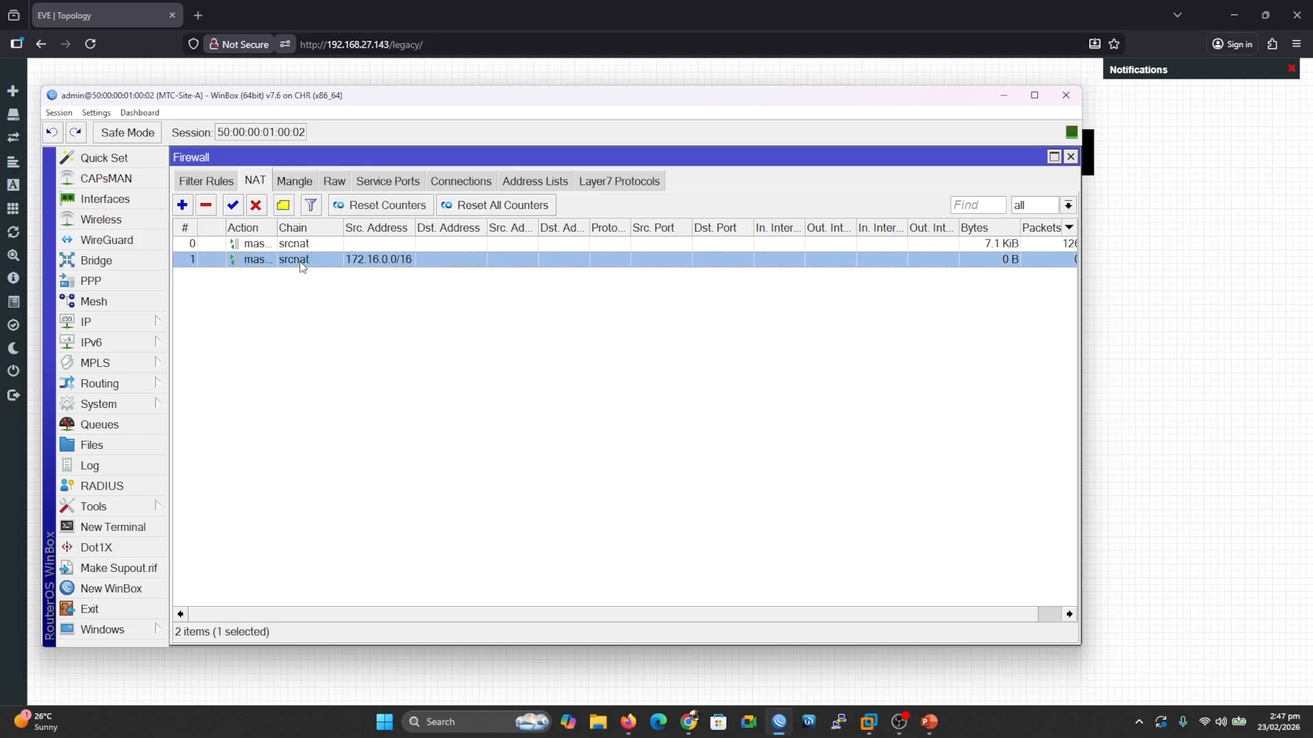
{"action": "left_click", "coordinate": [211, 207]}
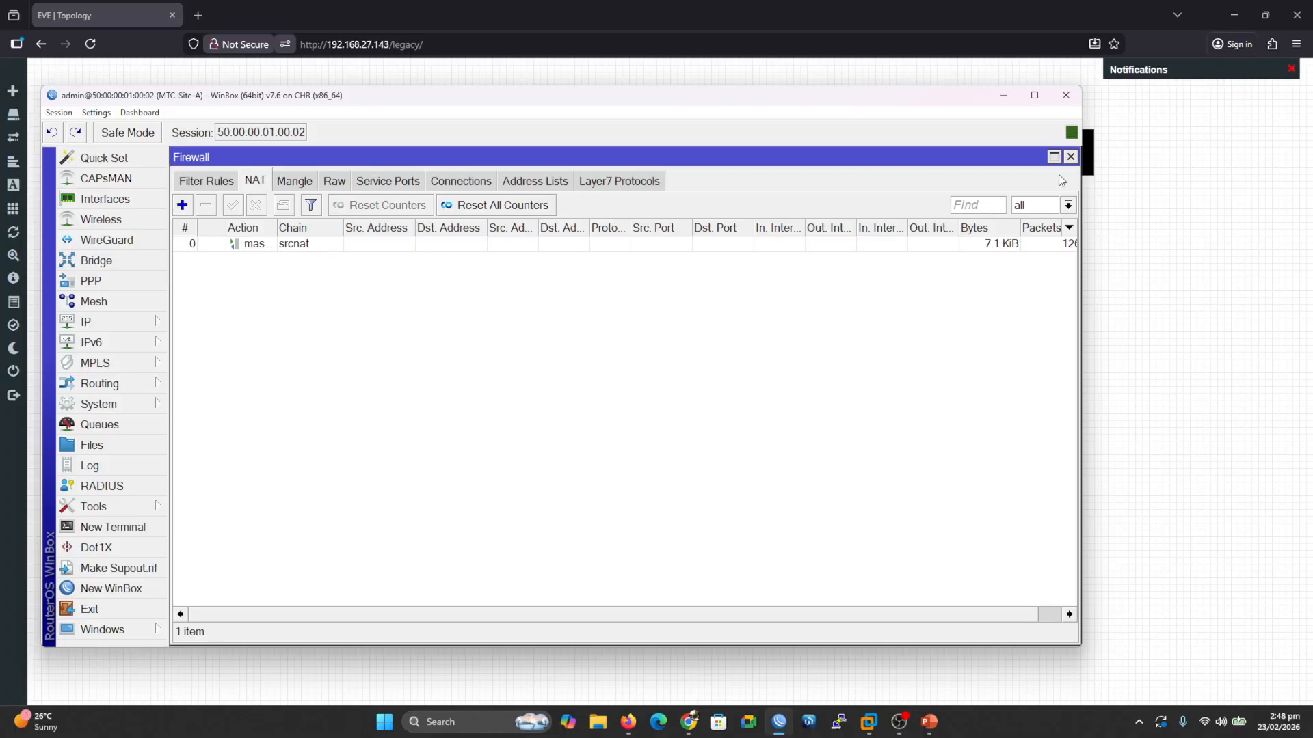
{"action": "left_click", "coordinate": [1070, 156]}
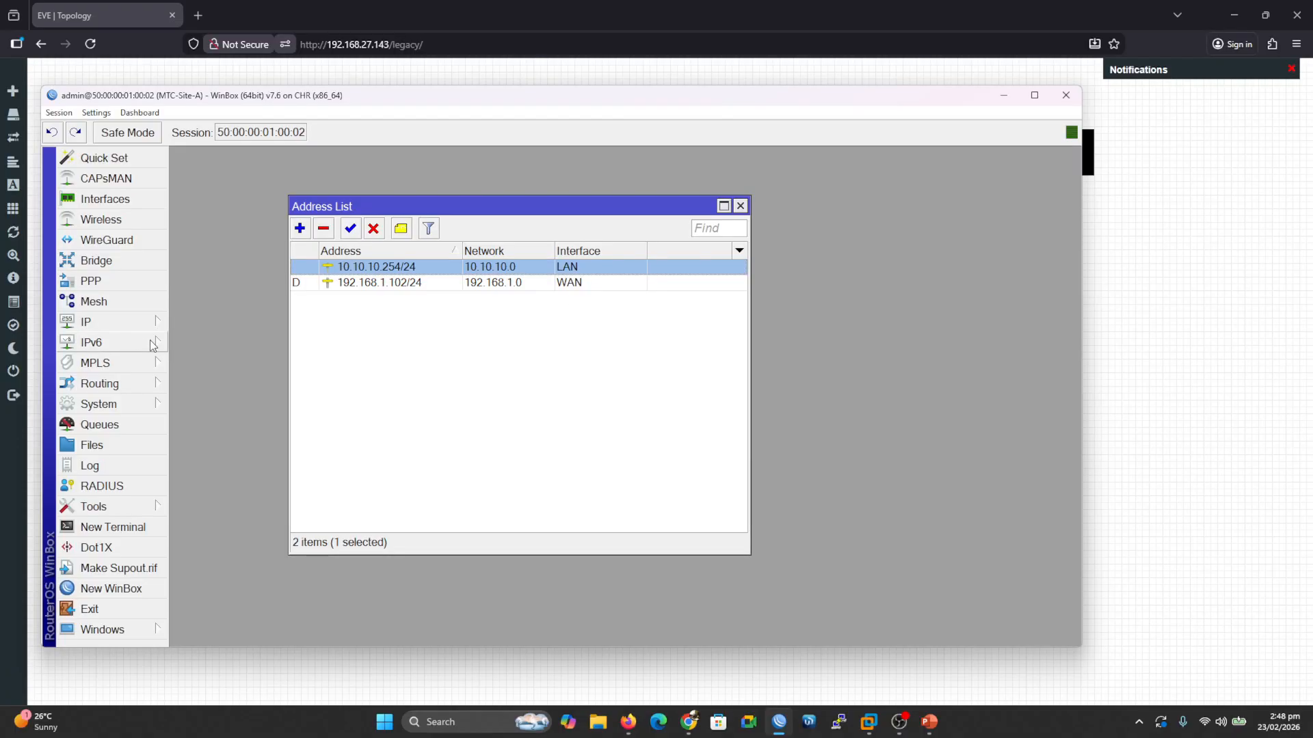
Step: Check the Site-A router's DNS server settings
{"action": "left_click", "coordinate": [120, 321]}
{"action": "left_click", "coordinate": [205, 301]}
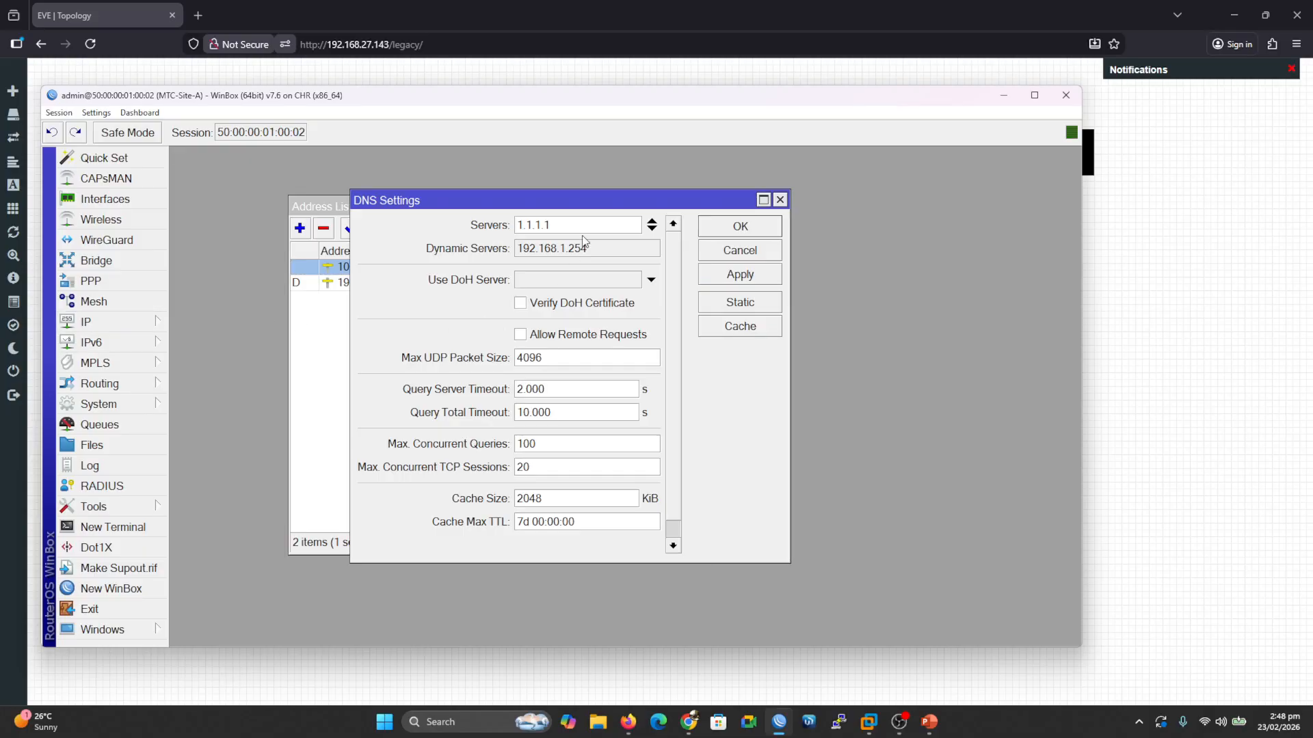
{"action": "left_click", "coordinate": [762, 229]}
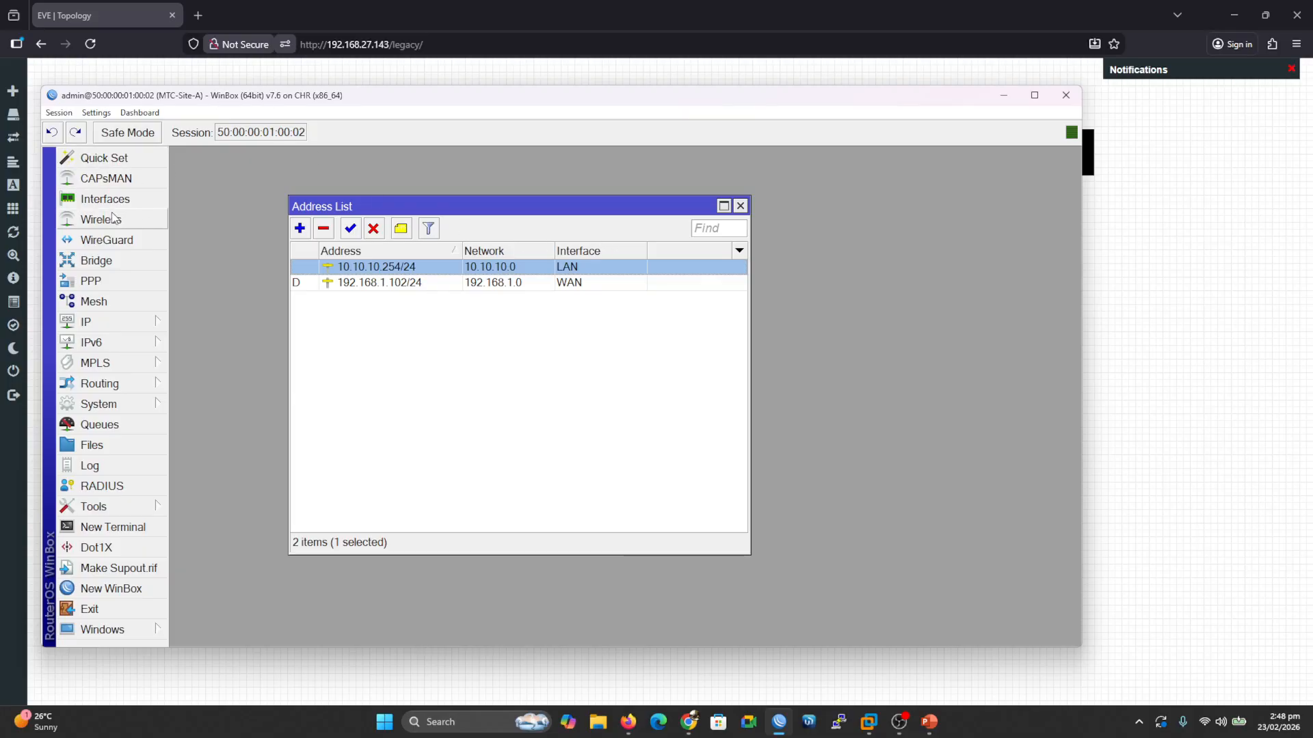
Step: Create a WireGuard interface named wireguard-Site-A with listen port 13231 on the Site-A router
{"action": "left_click", "coordinate": [126, 247]}
{"action": "left_click_drag", "start_coordinate": [257, 276], "coordinate": [282, 248]}
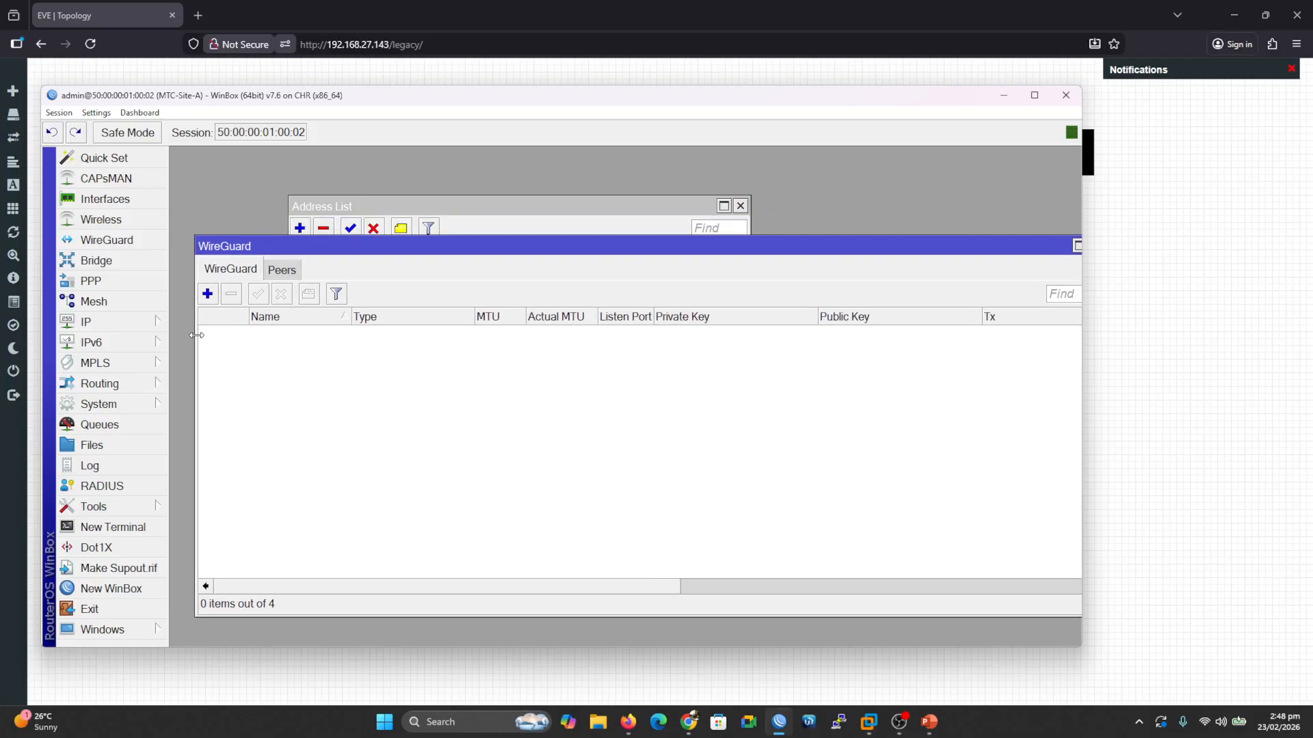
{"action": "left_click_drag", "start_coordinate": [196, 333], "coordinate": [394, 342]}
{"action": "left_click_drag", "start_coordinate": [565, 253], "coordinate": [439, 325]}
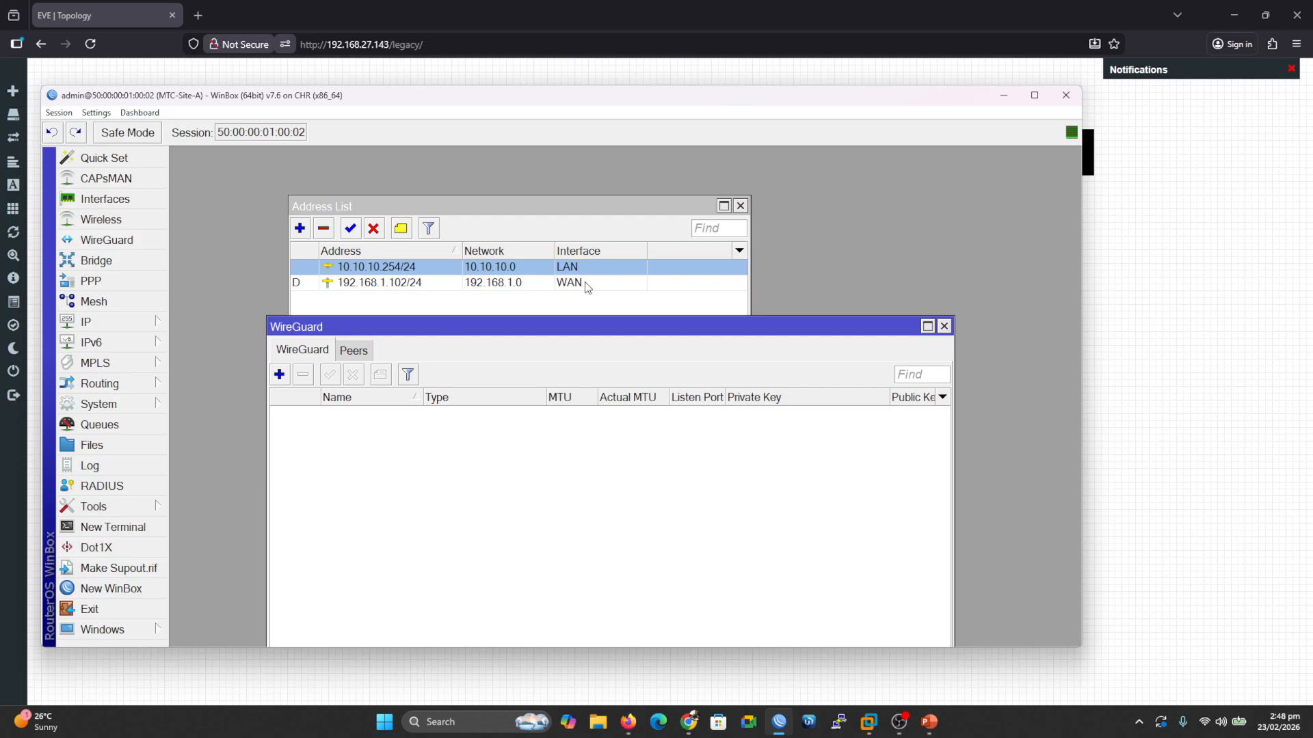
{"action": "left_click_drag", "start_coordinate": [446, 327], "coordinate": [436, 331]}
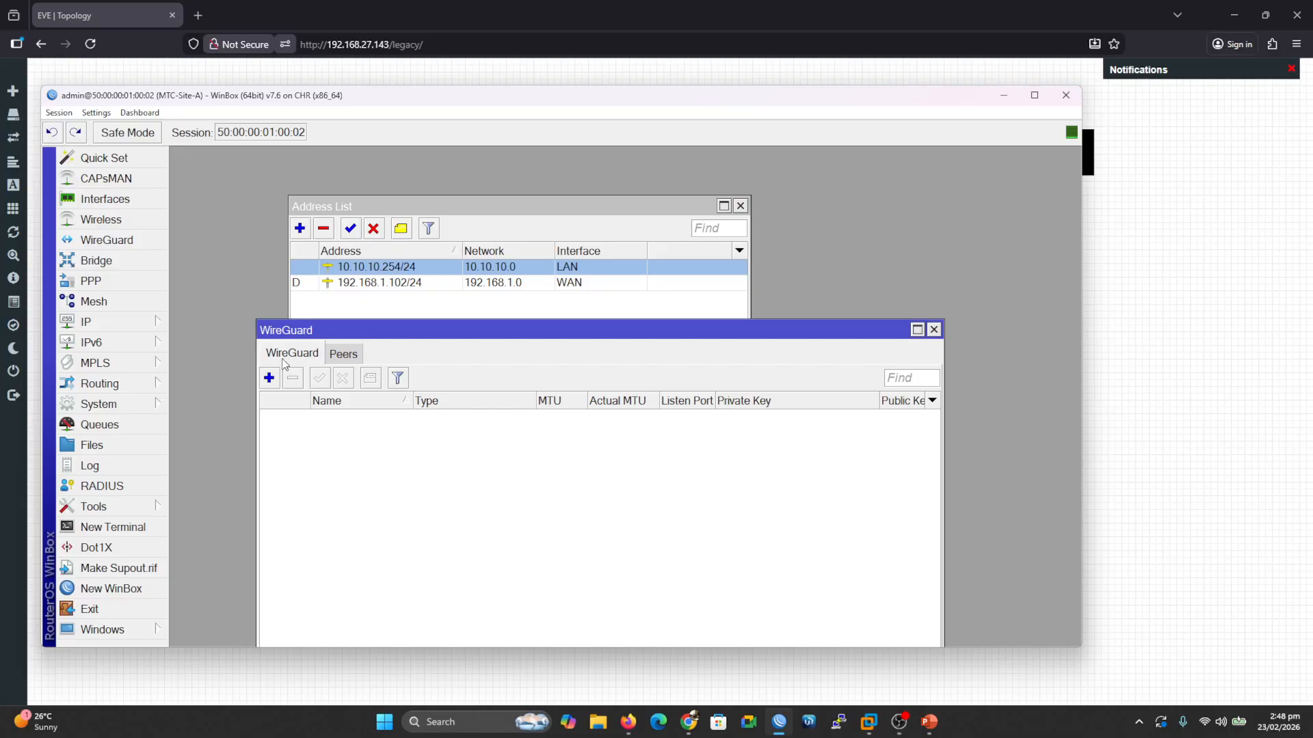
{"action": "left_click", "coordinate": [269, 378]}
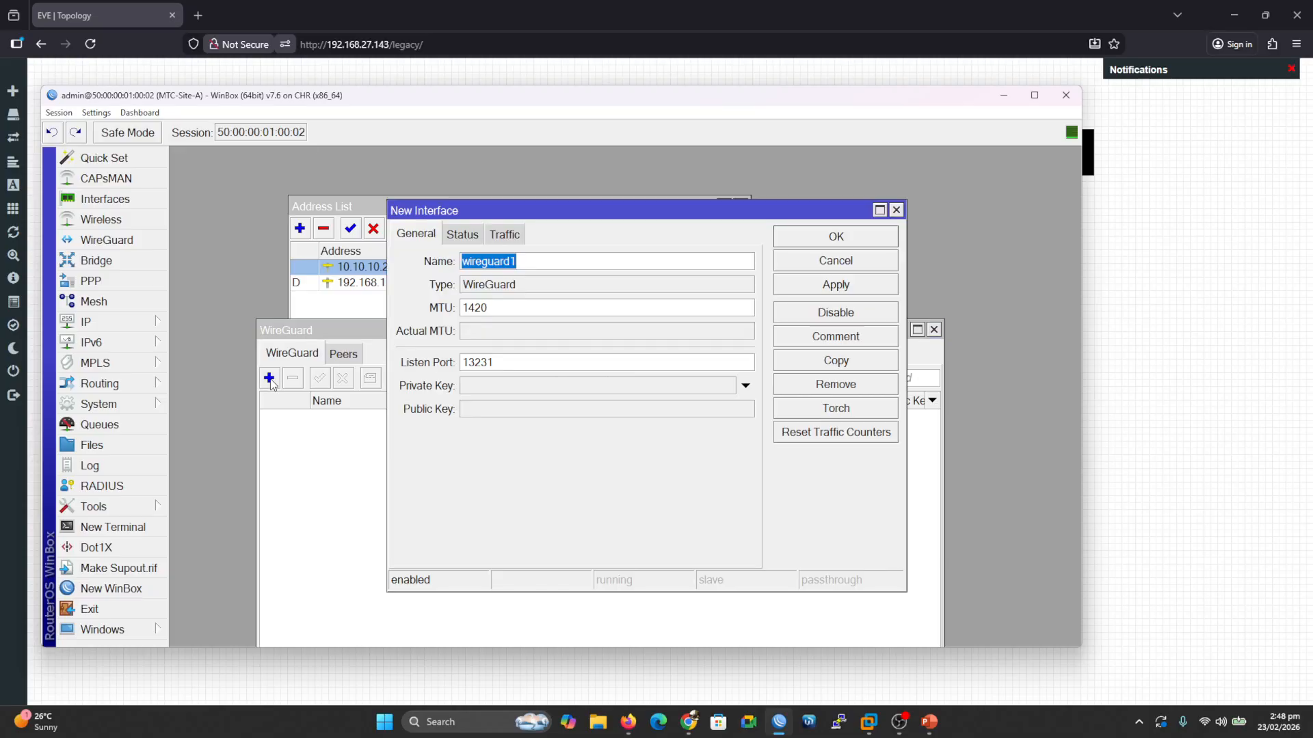
{"action": "left_click", "coordinate": [547, 262]}
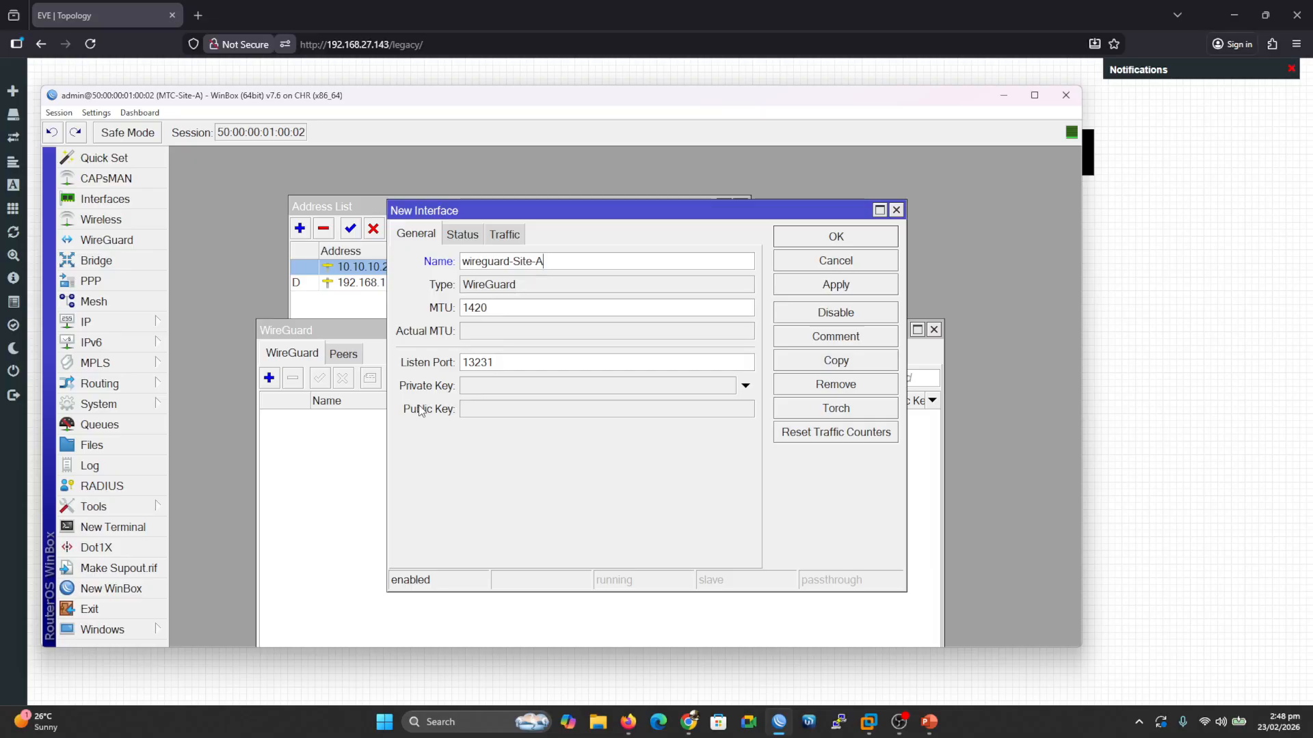
{"action": "left_click", "coordinate": [803, 288]}
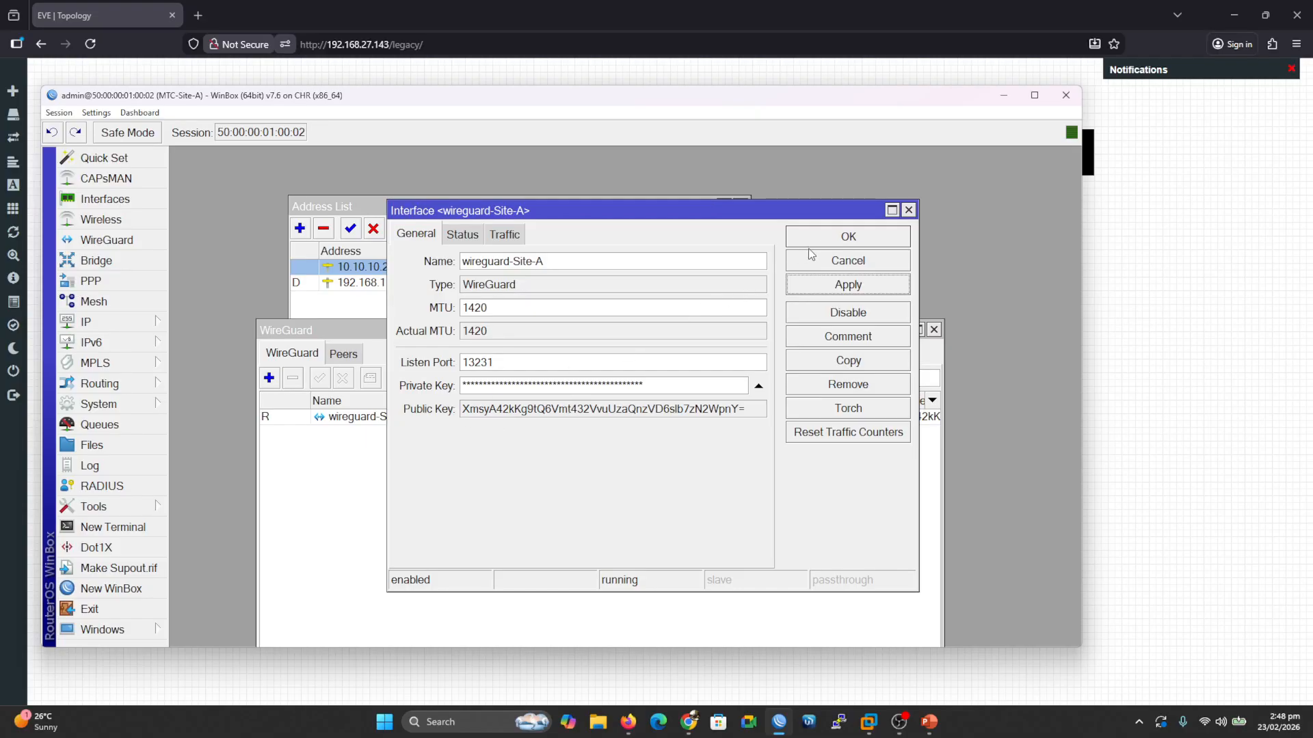
{"action": "left_click", "coordinate": [844, 238]}
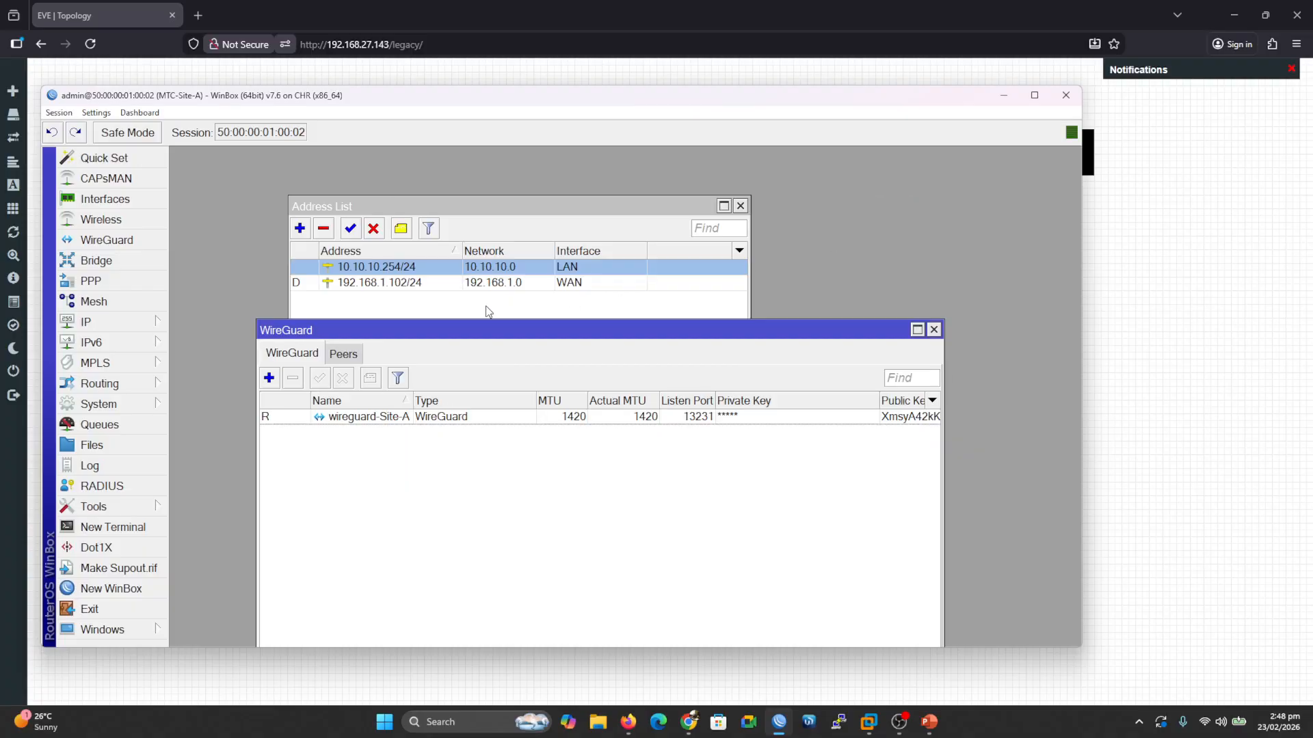
Step: Assign the IP address 10.255.0.1/30 to the wireguard-Site-A interface and return to the WireGuard interface list
{"action": "left_click_drag", "start_coordinate": [403, 206], "coordinate": [399, 189]}
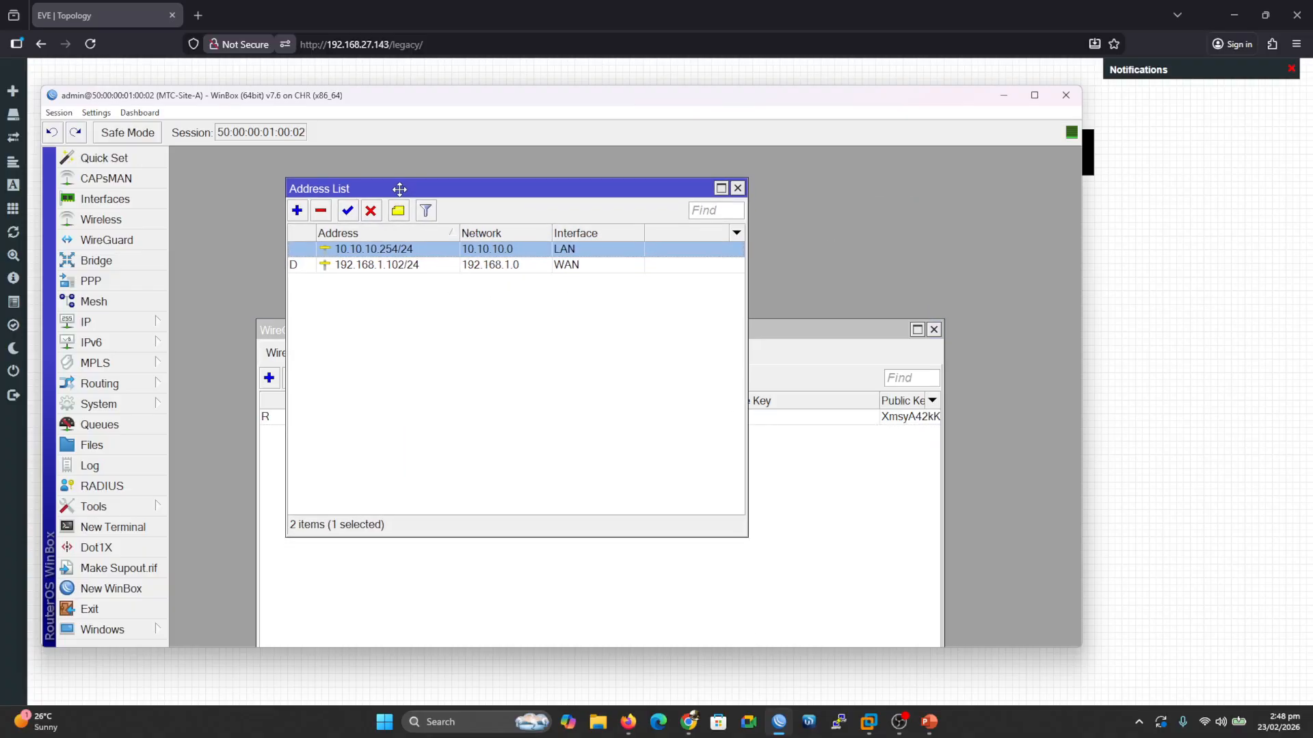
{"action": "left_click", "coordinate": [296, 212]}
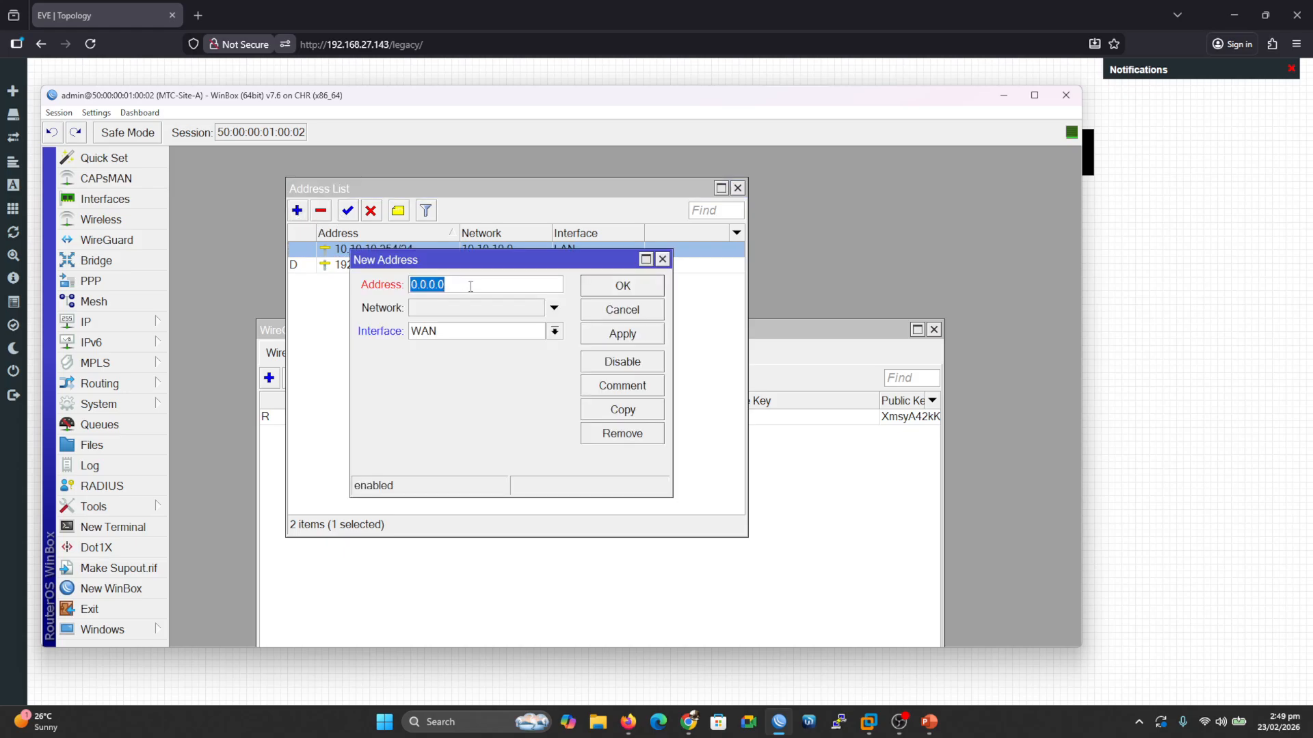
{"action": "type", "text": "10.255.0.1/3"}
{"action": "left_click", "coordinate": [555, 332]}
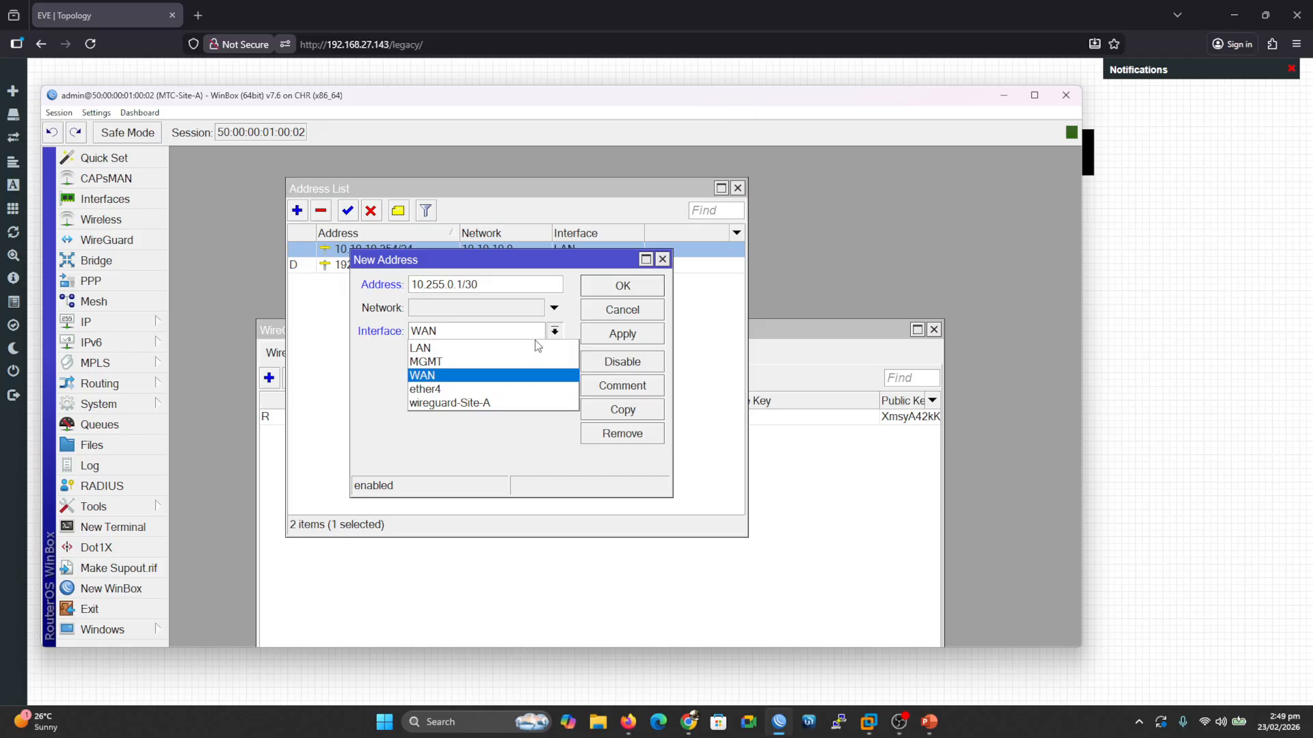
{"action": "left_click", "coordinate": [509, 403]}
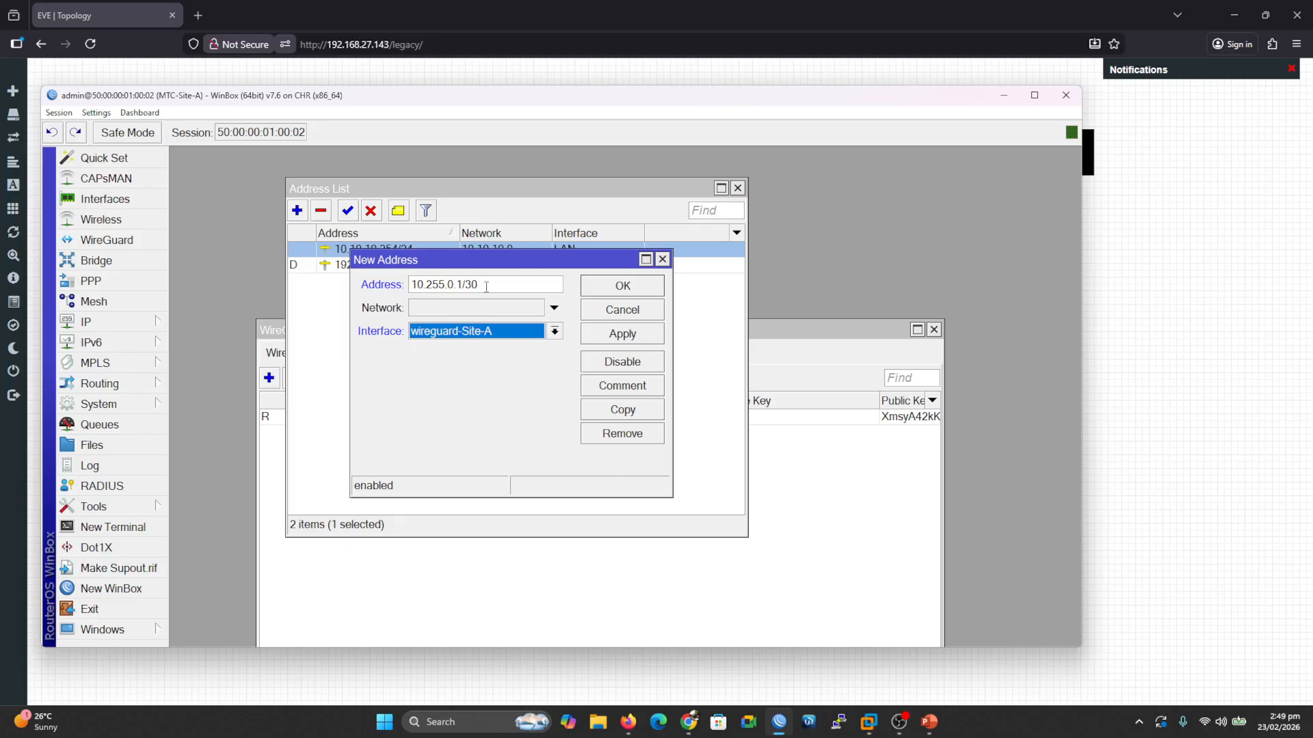
{"action": "mouse_move", "coordinate": [487, 287]}
{"action": "left_click_drag", "start_coordinate": [495, 281], "coordinate": [413, 284]}
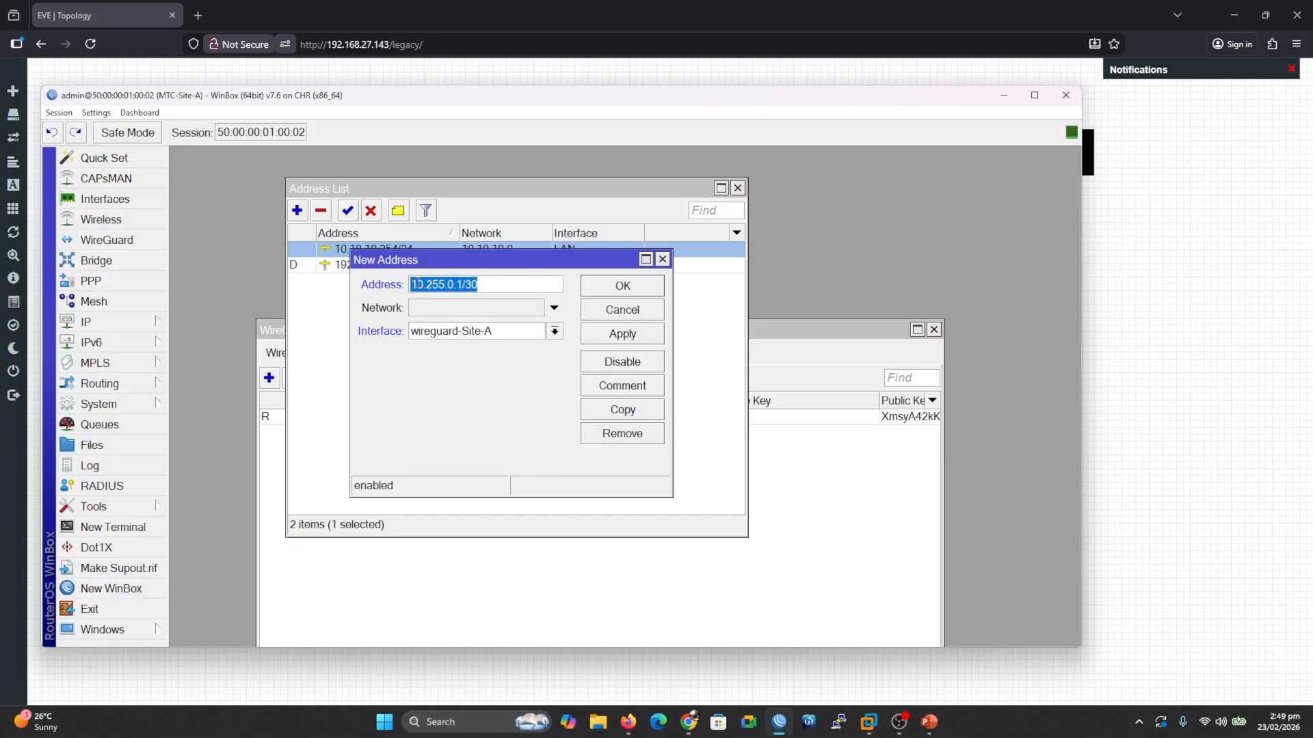
{"action": "left_click", "coordinate": [486, 283]}
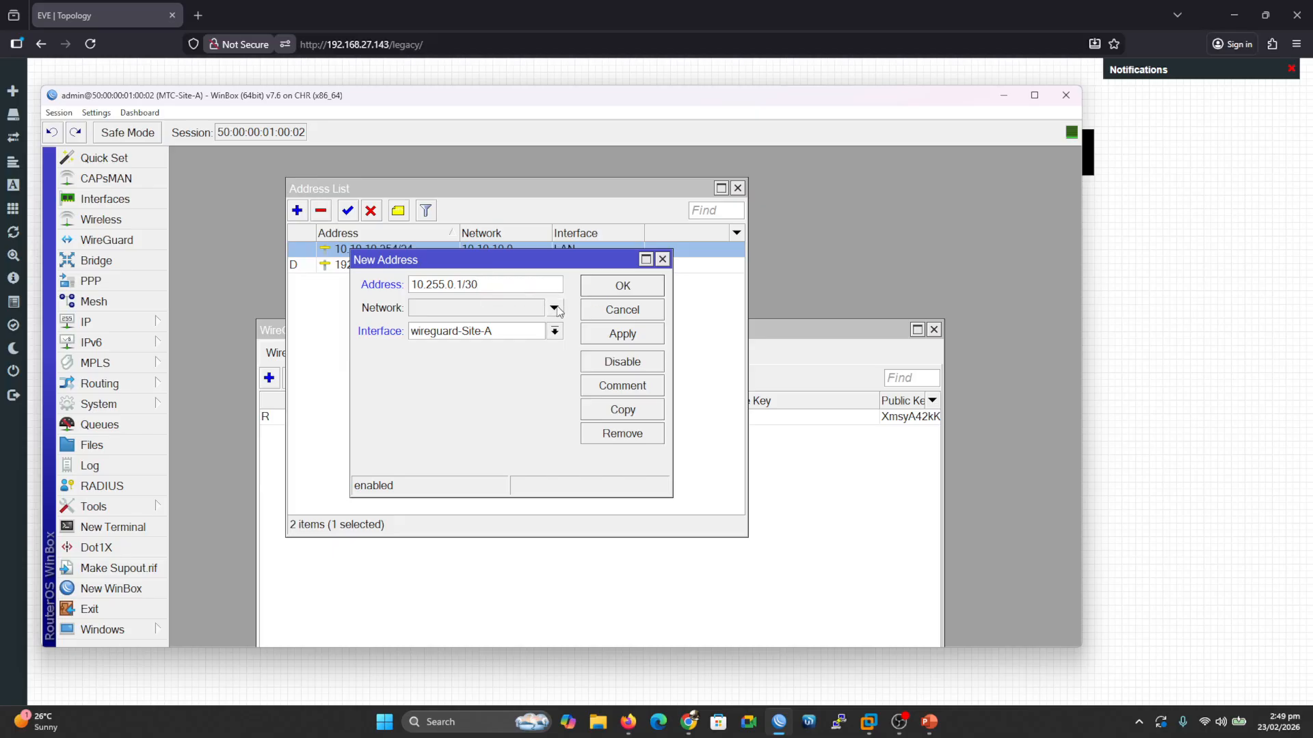
{"action": "left_click", "coordinate": [611, 334]}
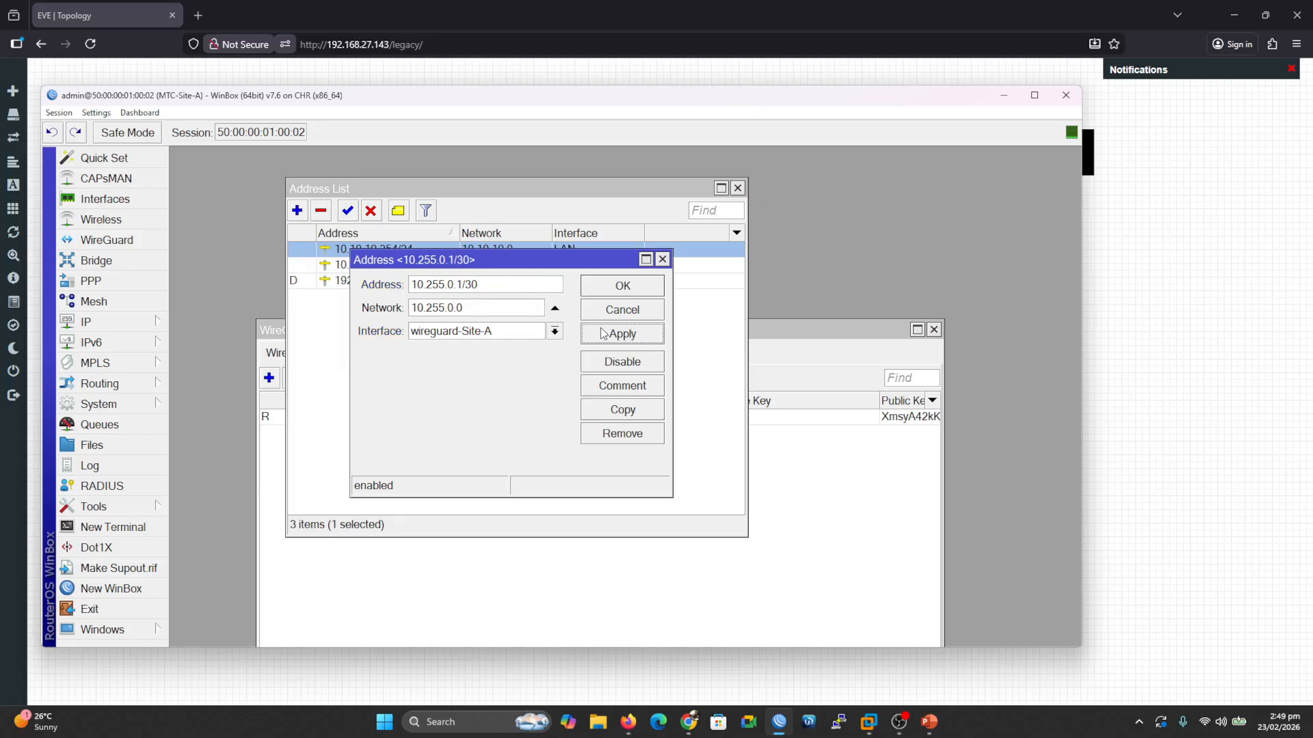
{"action": "left_click", "coordinate": [608, 290]}
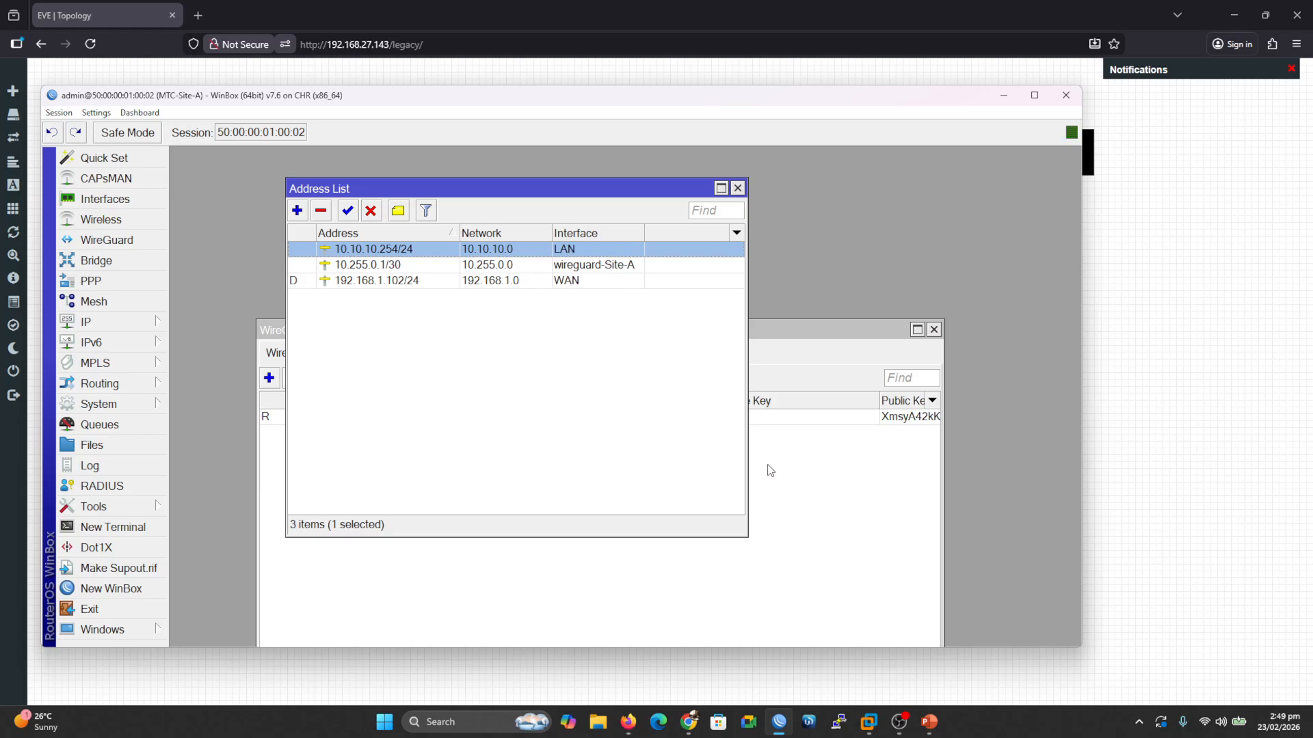
{"action": "left_click", "coordinate": [788, 477]}
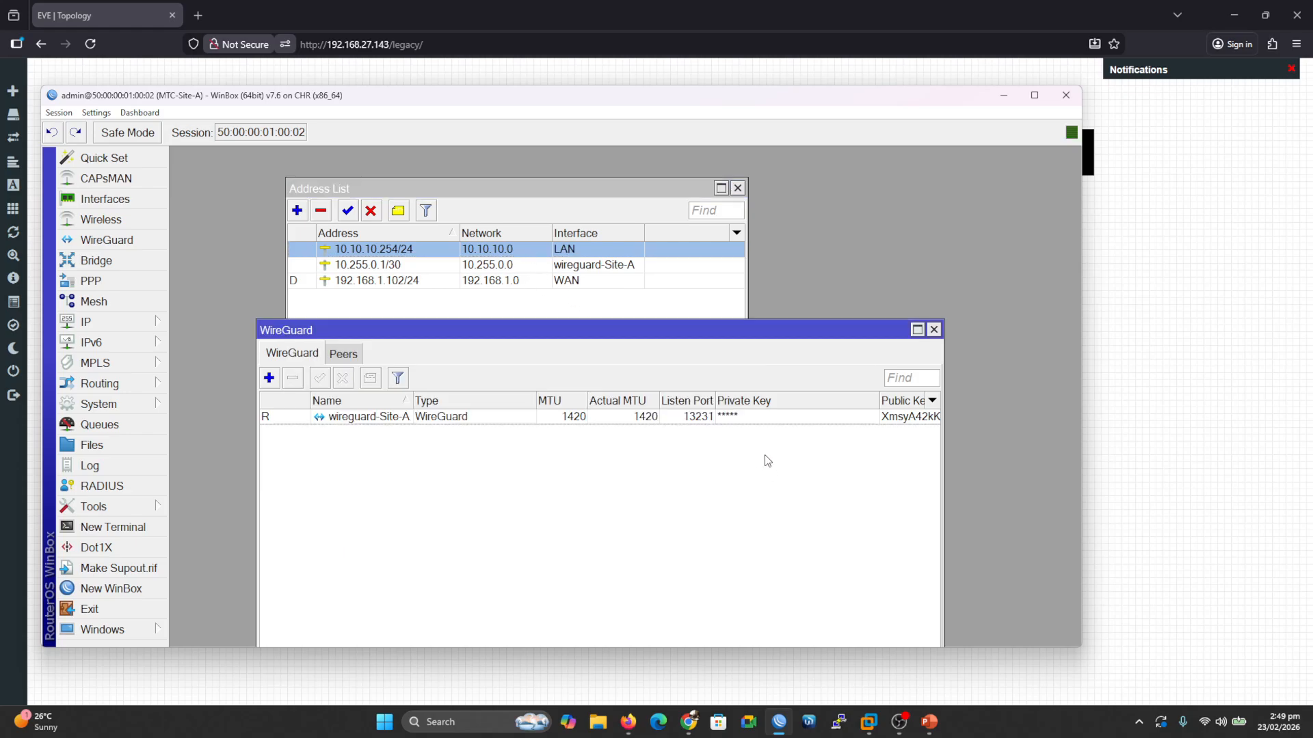
Step: Close the Site-A address list and display the router's WireGuard peers
{"action": "left_click", "coordinate": [530, 303]}
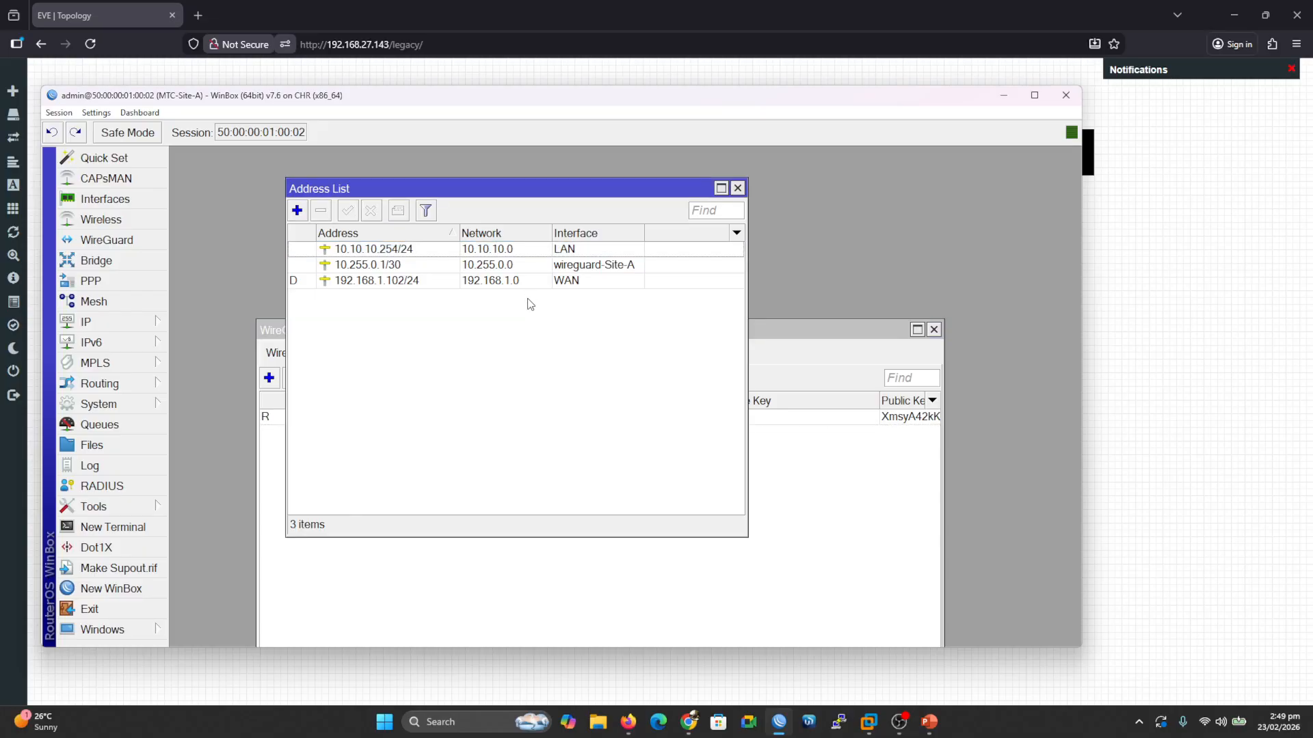
{"action": "left_click", "coordinate": [737, 188]}
{"action": "left_click_drag", "start_coordinate": [476, 334], "coordinate": [485, 277]}
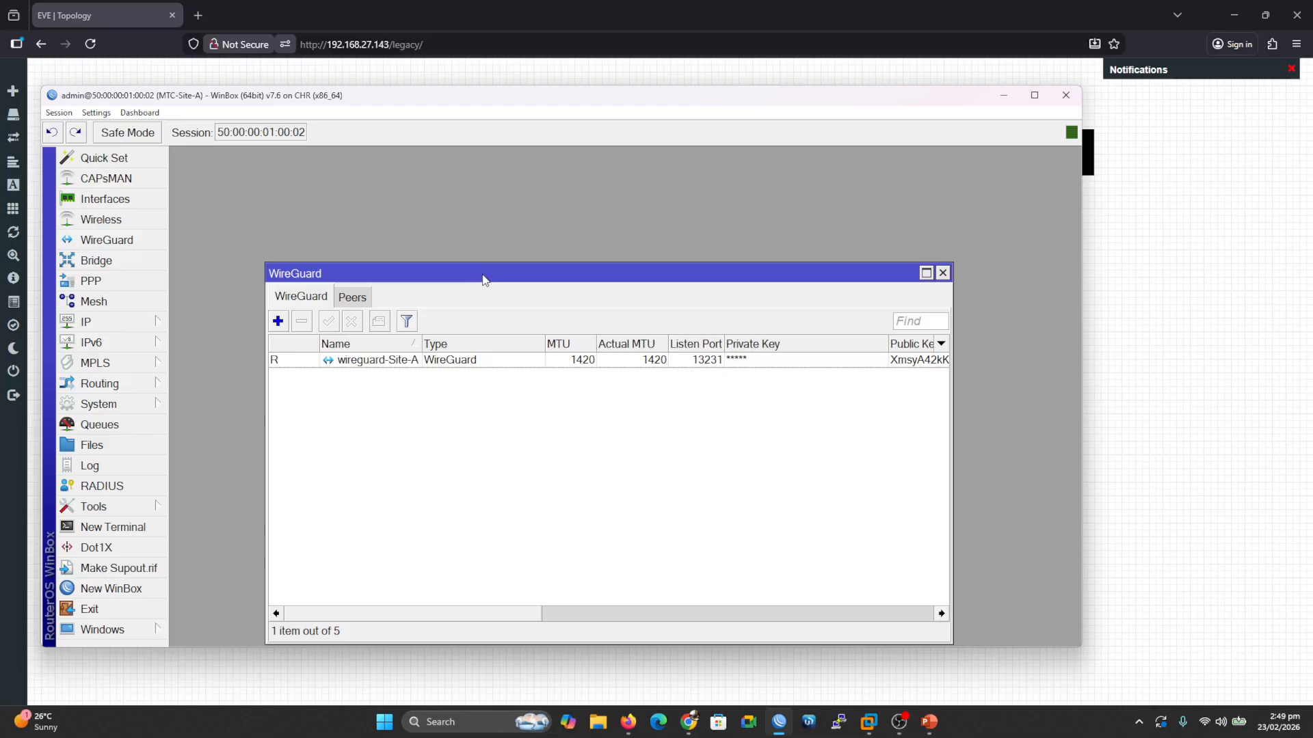
{"action": "left_click", "coordinate": [354, 298]}
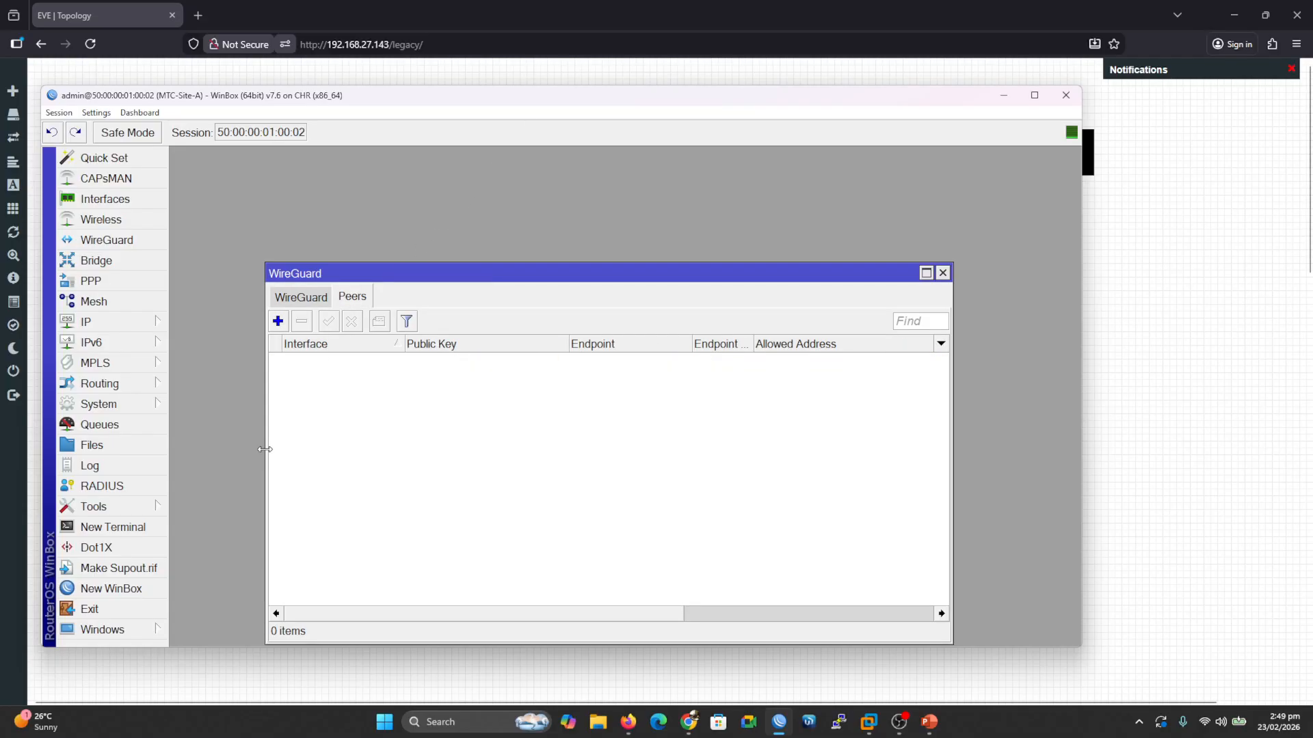
Step: Open a new WinBox session and connect to the neighbouring router MTC-Site-B
{"action": "left_click", "coordinate": [106, 590]}
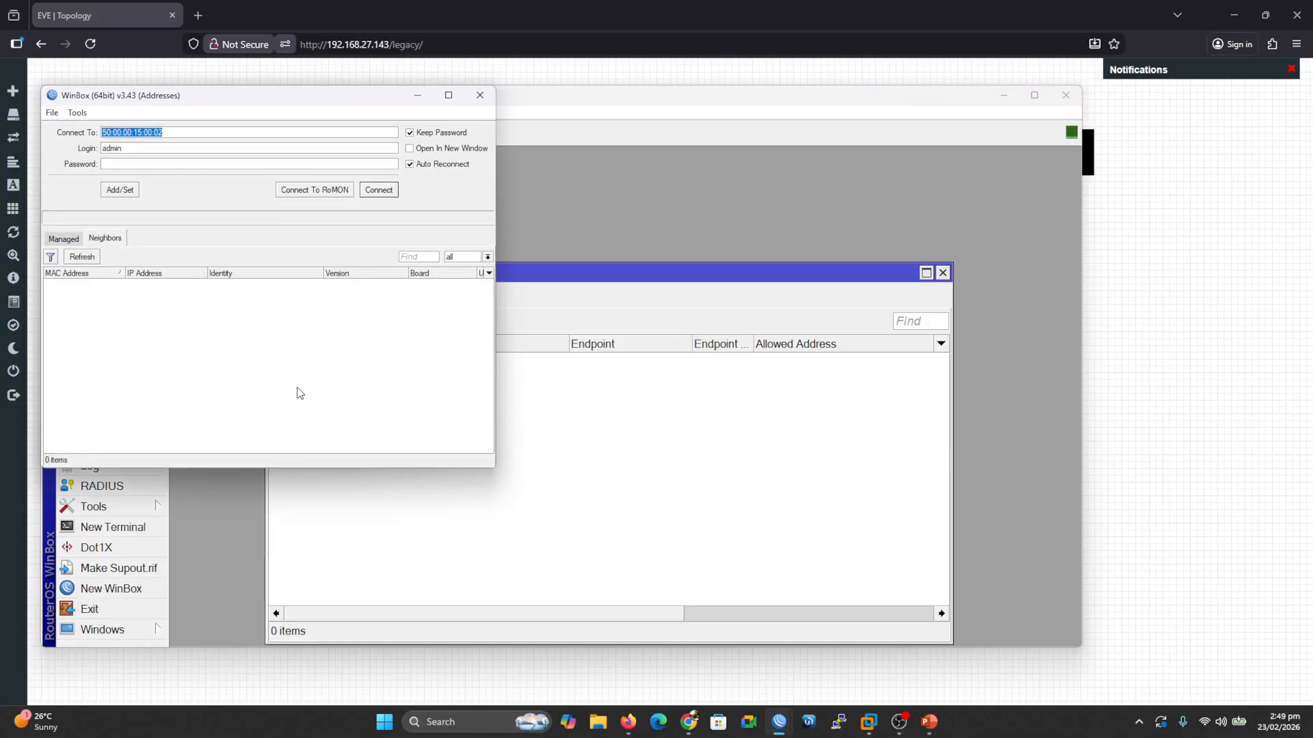
{"action": "left_click", "coordinate": [259, 296]}
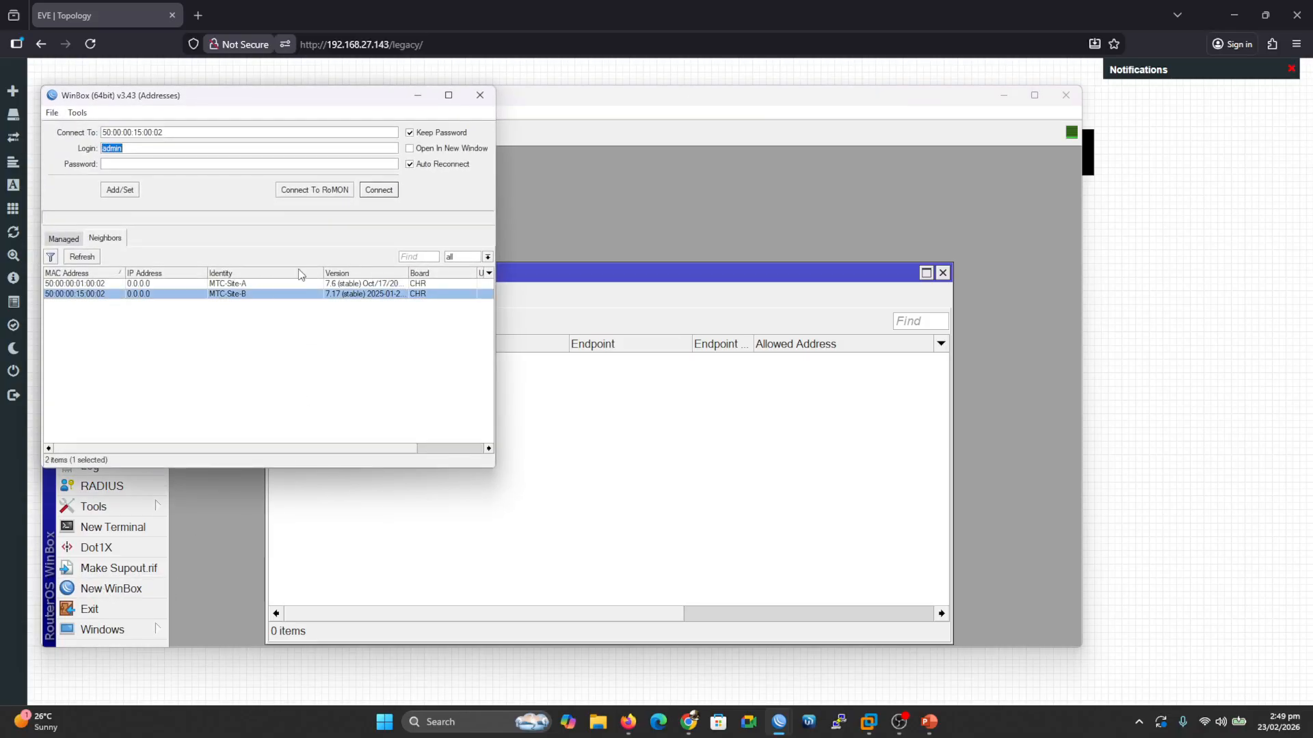
{"action": "left_click", "coordinate": [390, 191]}
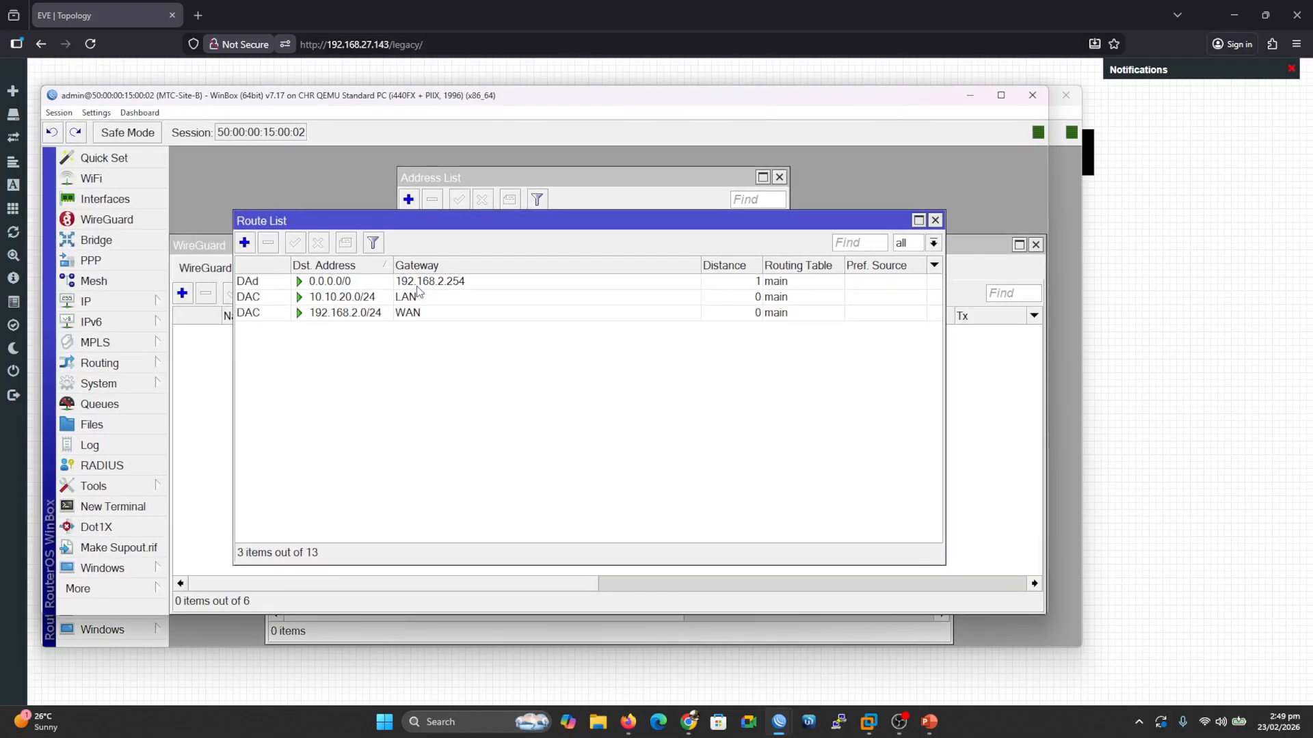
Step: Close the route list and create a WireGuard interface named wireguard-Site-B with the default listen port on the Site-B router
{"action": "left_click", "coordinate": [934, 221]}
{"action": "left_click", "coordinate": [294, 343]}
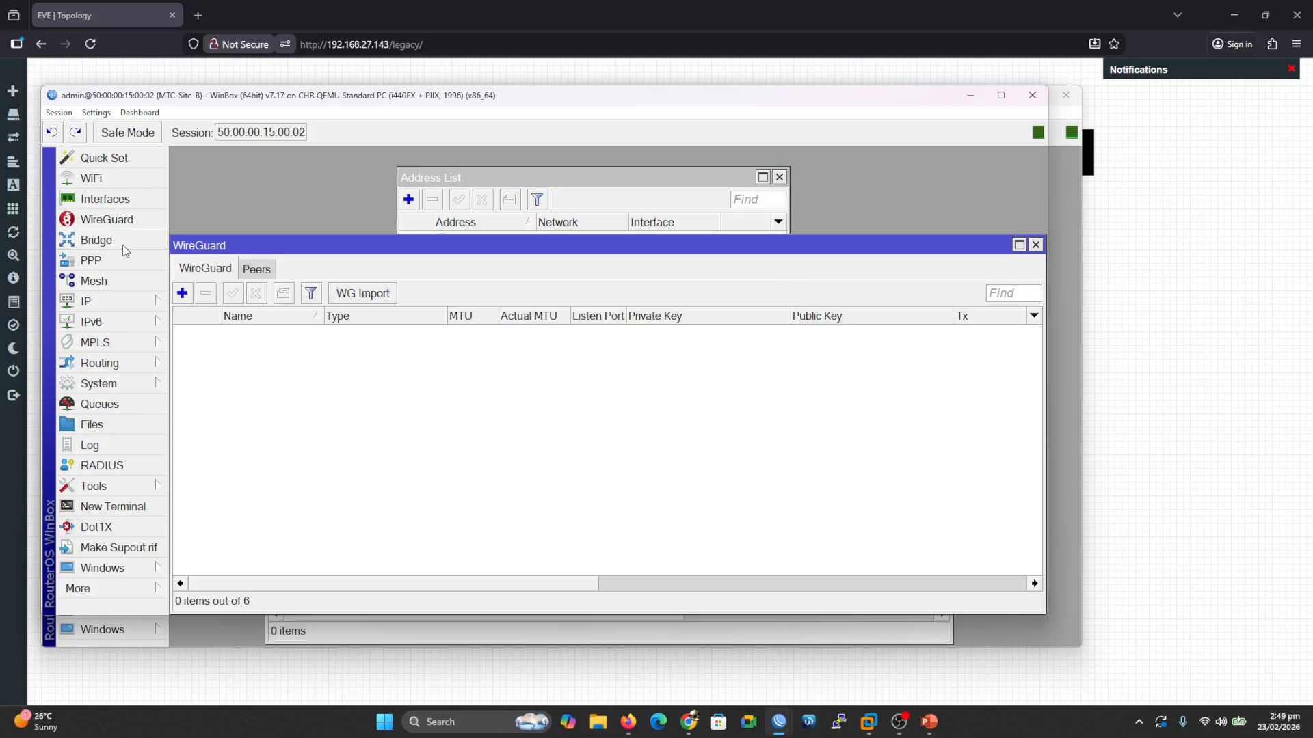
{"action": "left_click", "coordinate": [181, 294]}
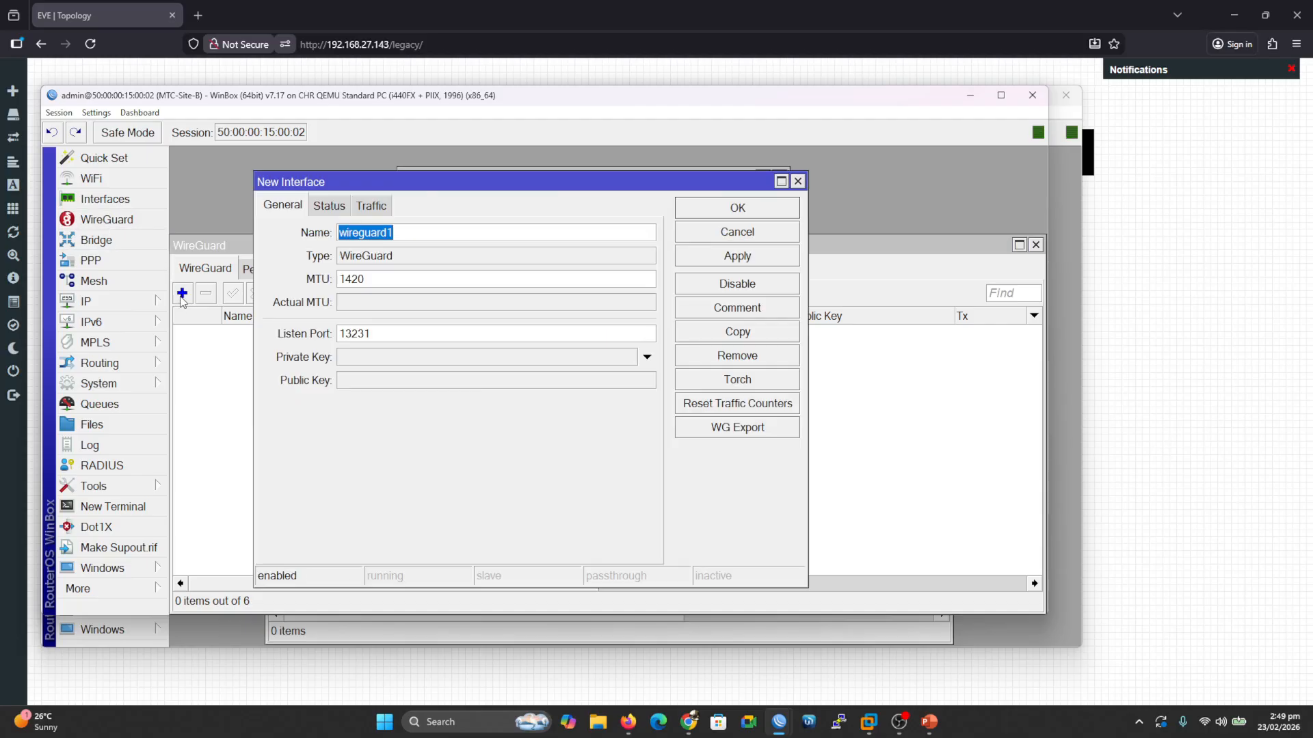
{"action": "left_click", "coordinate": [437, 233]}
{"action": "type", "text": "-S"}
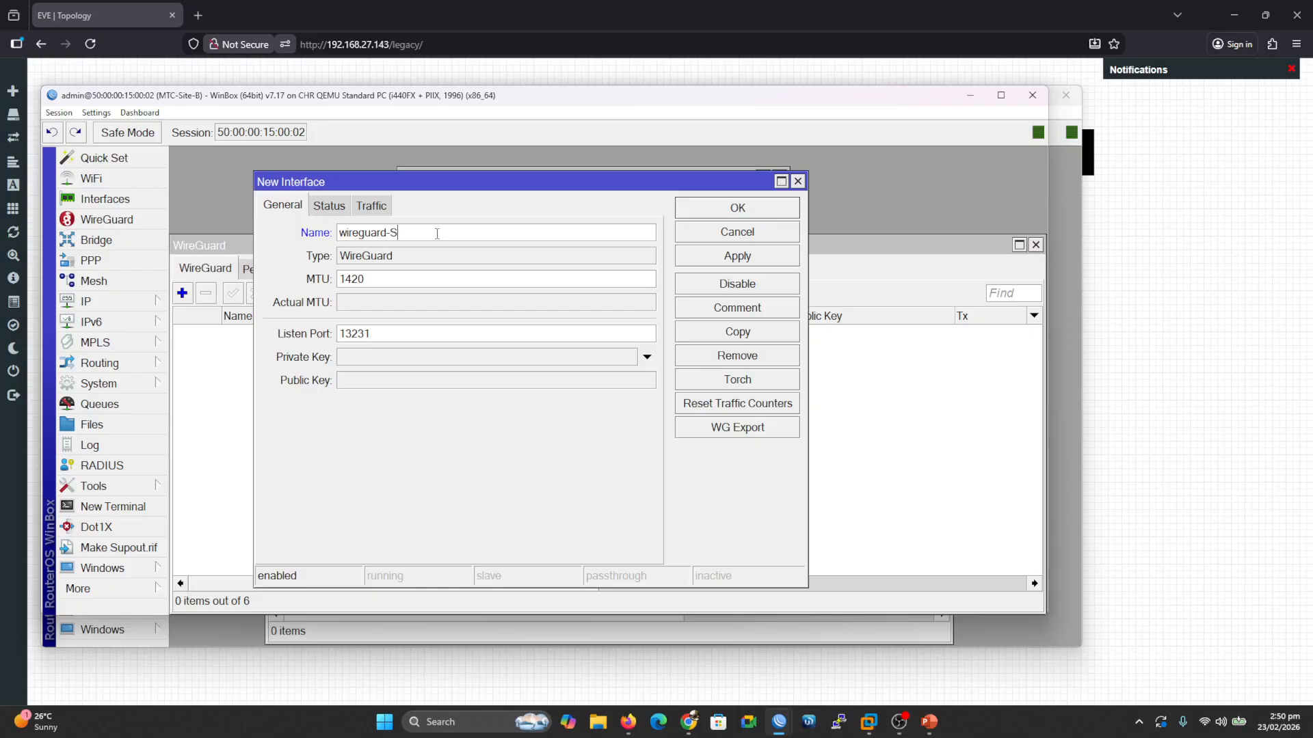
{"action": "type", "text": "ite-B"}
{"action": "left_click", "coordinate": [683, 256]}
{"action": "left_click", "coordinate": [760, 210]}
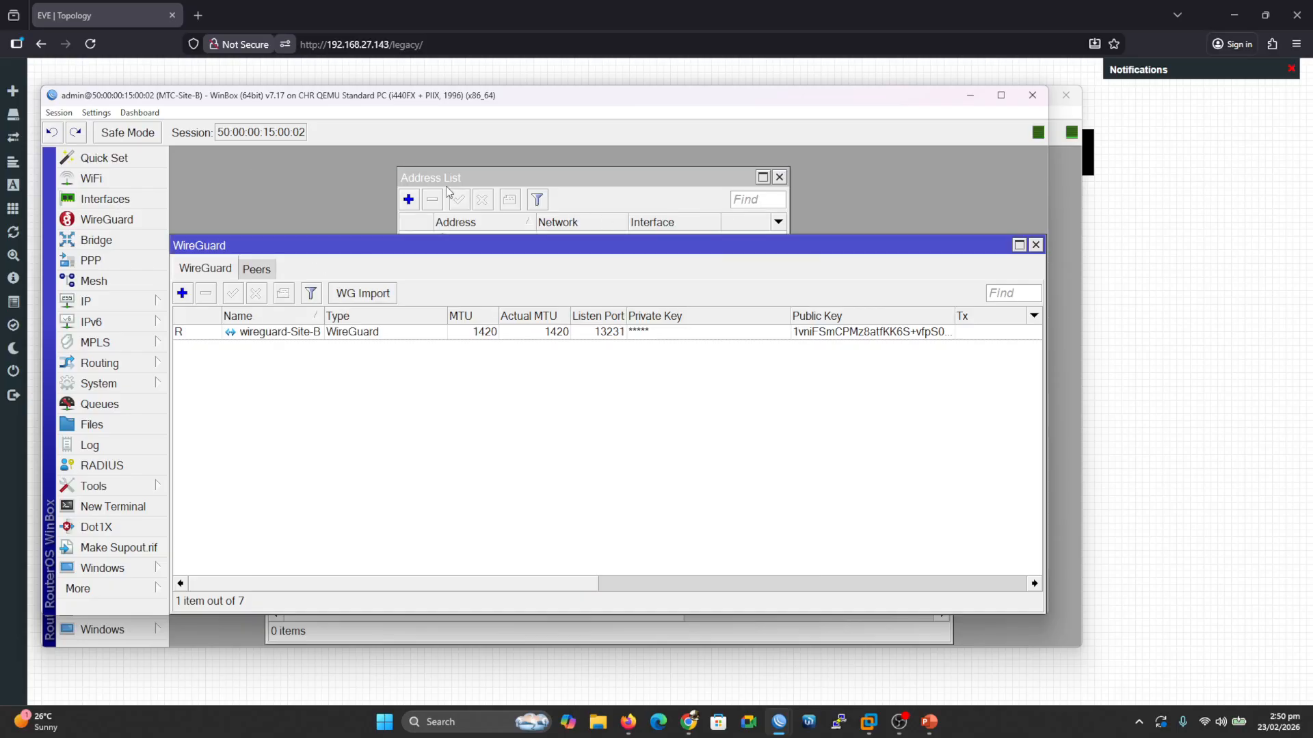
Step: Assign the IP address 10.255.0.2/30 to the wireguard-Site-B interface on the Site-B router
{"action": "left_click", "coordinate": [89, 302]}
{"action": "left_click", "coordinate": [211, 167]}
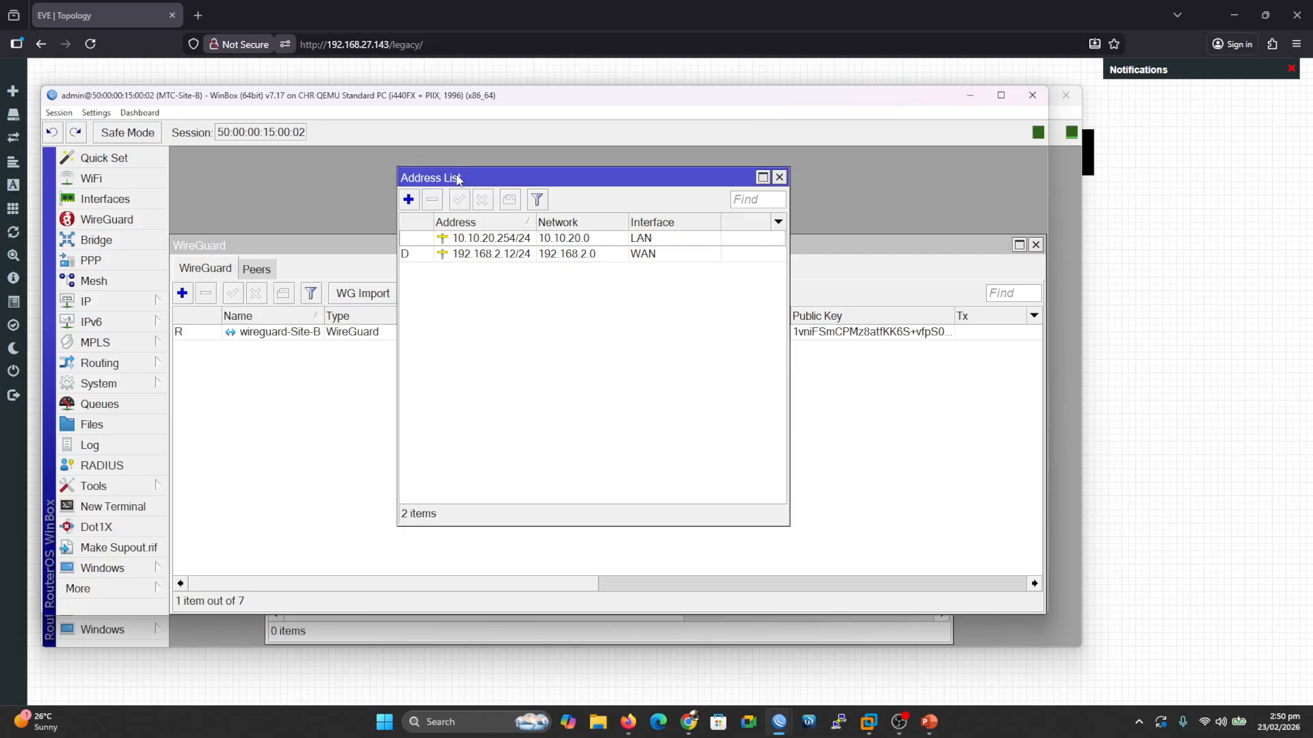
{"action": "left_click", "coordinate": [408, 200]}
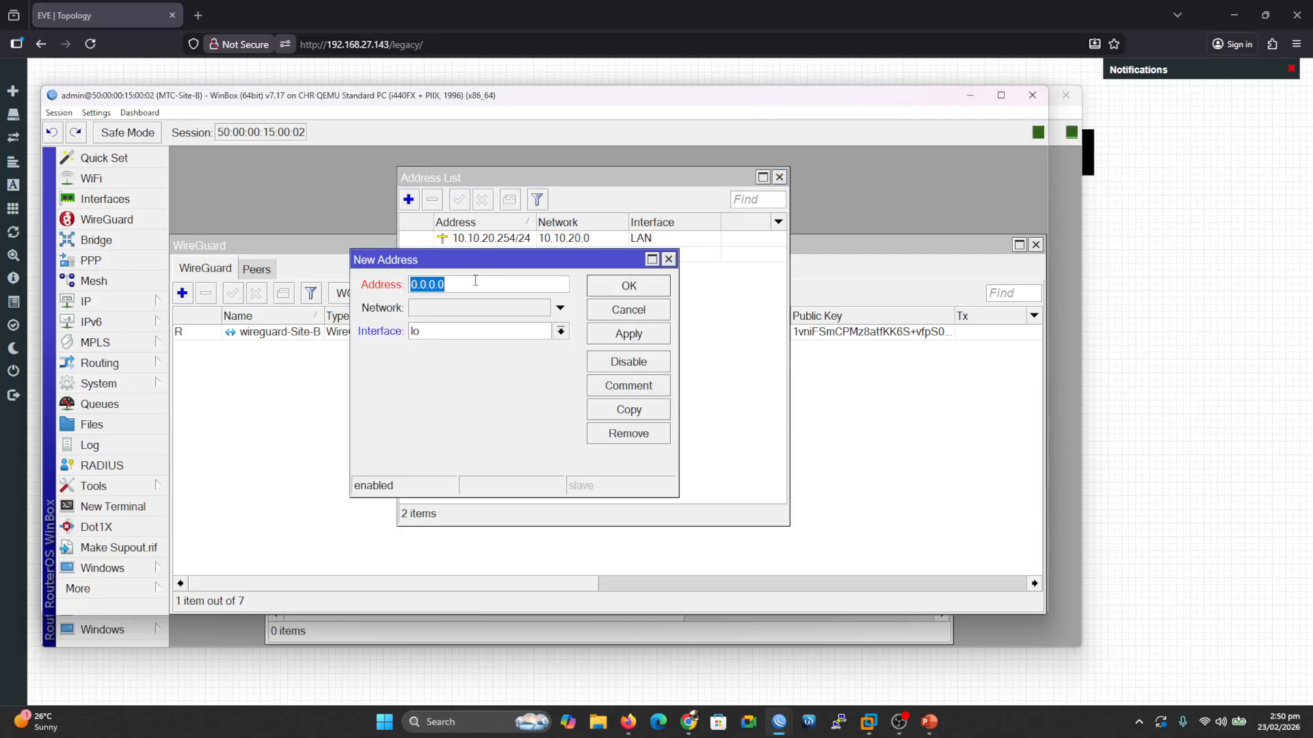
{"action": "type", "text": "10"}
{"action": "type", "text": "55.0.2/30"}
{"action": "left_click", "coordinate": [561, 331]}
{"action": "left_click", "coordinate": [497, 430]}
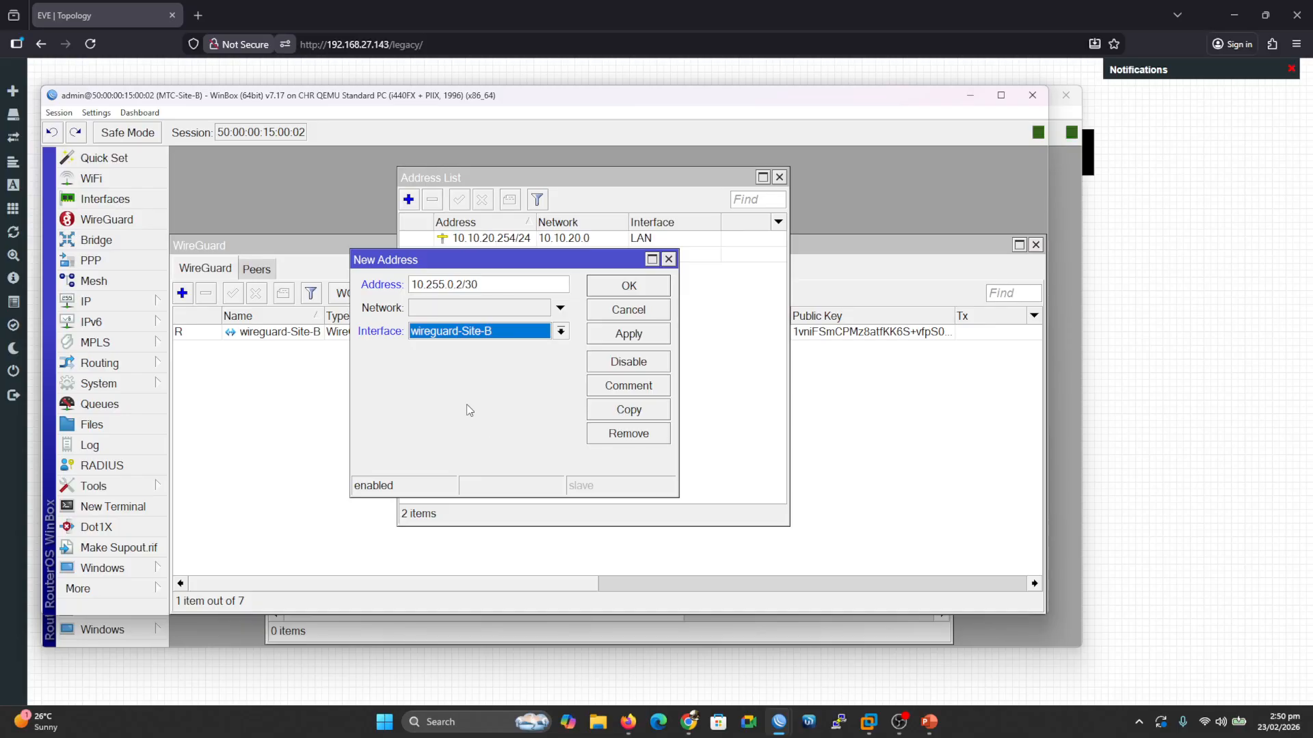
{"action": "left_click", "coordinate": [603, 336]}
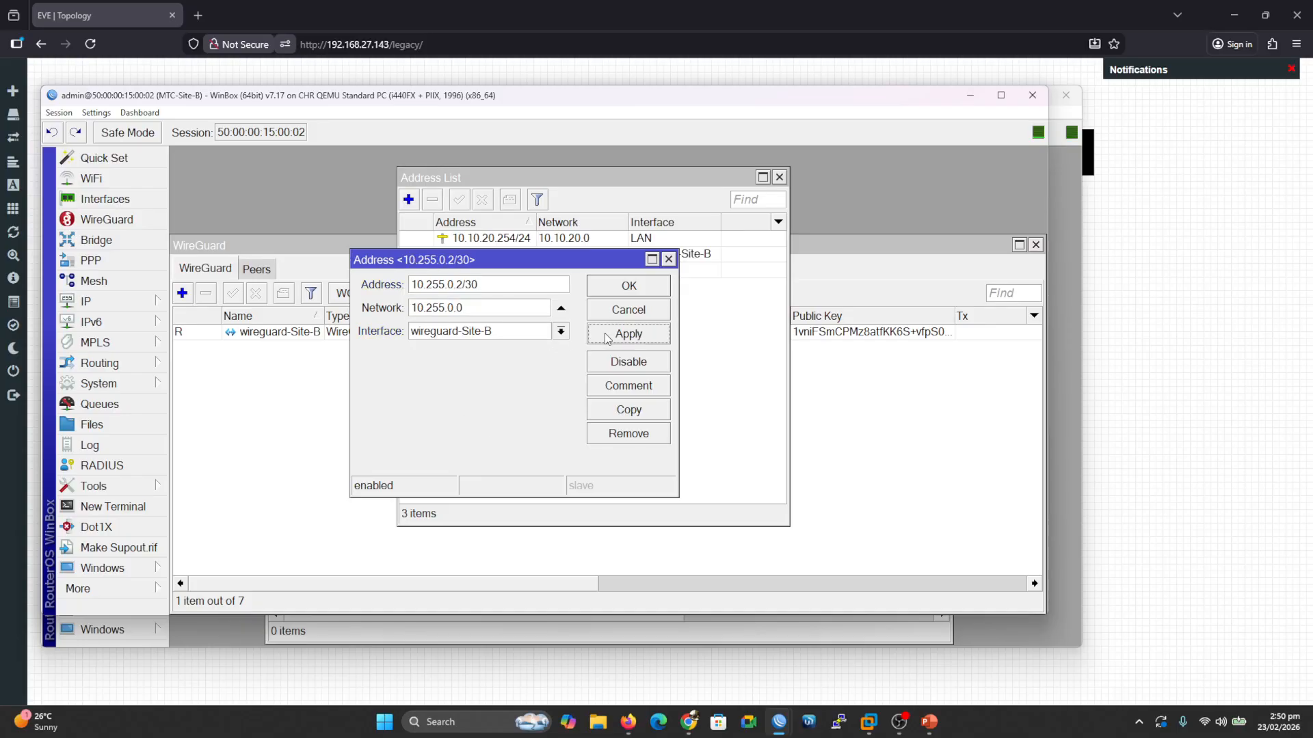
{"action": "left_click", "coordinate": [633, 286]}
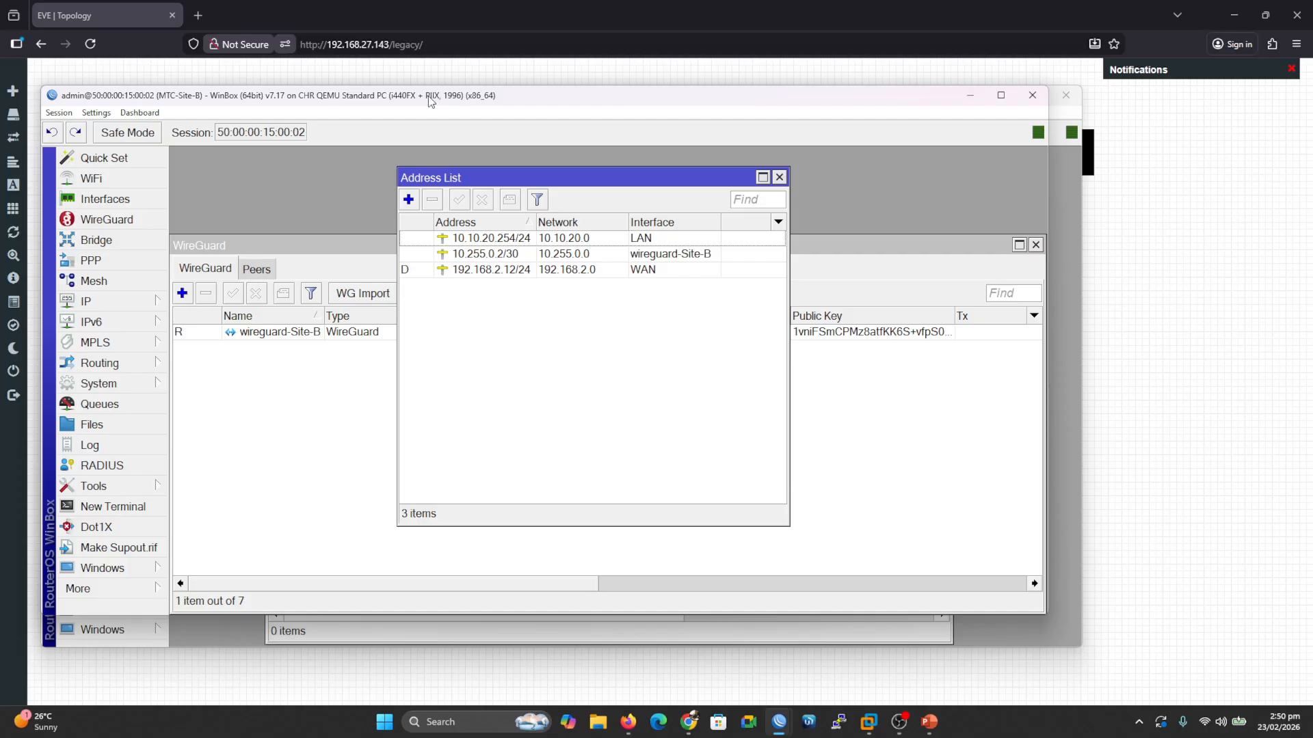
Step: Arrange both router windows so they are reachable and start a new WireGuard peer on the Site-A router
{"action": "left_click_drag", "start_coordinate": [430, 98], "coordinate": [656, 171]}
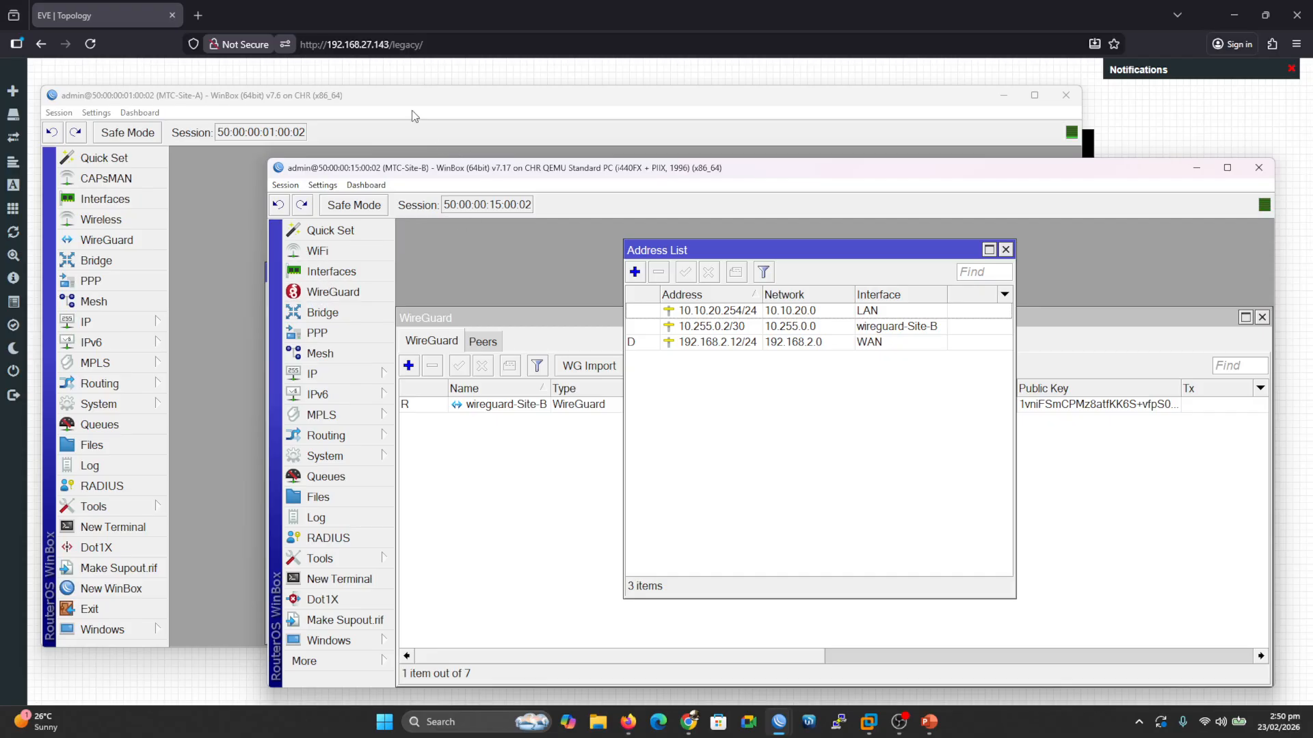
{"action": "left_click", "coordinate": [363, 107]}
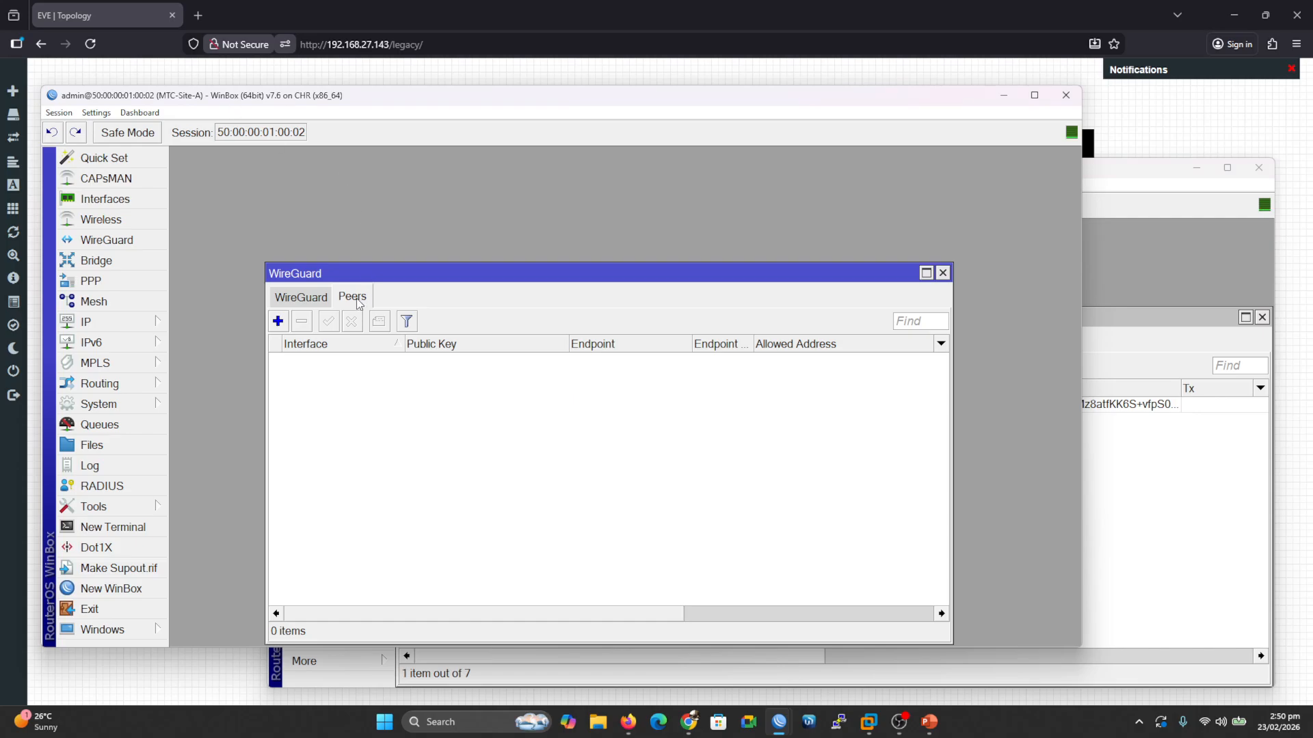
{"action": "left_click", "coordinate": [277, 321]}
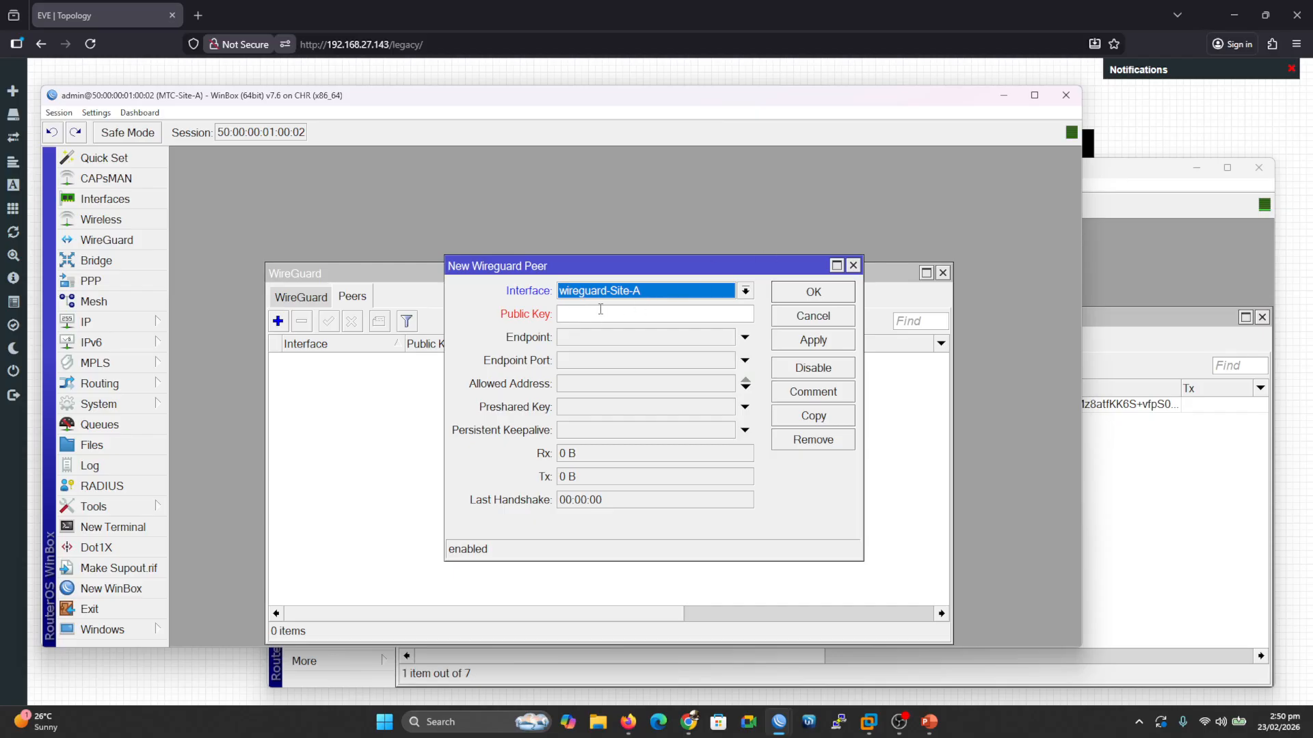
Step: Copy the public key of wireguard-Site-B from the Site-B router into the new Site-A peer's public key
{"action": "left_click", "coordinate": [1121, 170]}
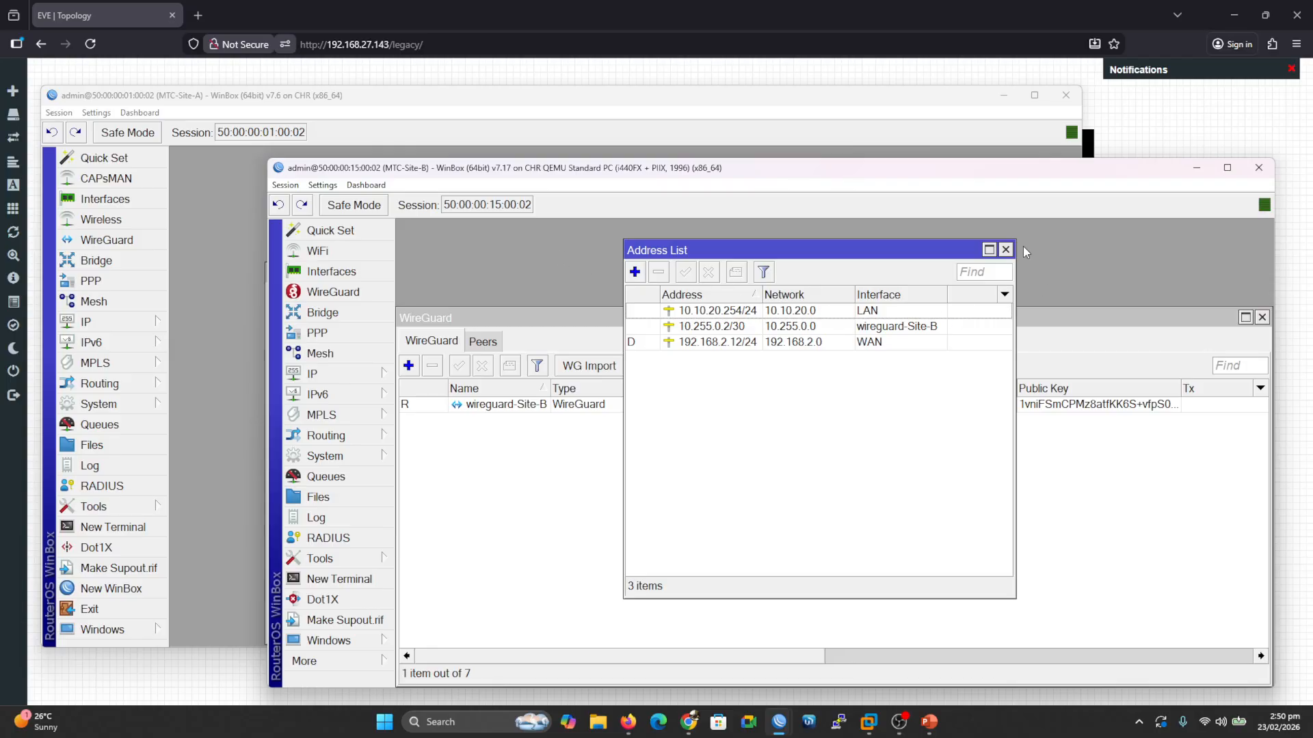
{"action": "left_click", "coordinate": [1005, 249]}
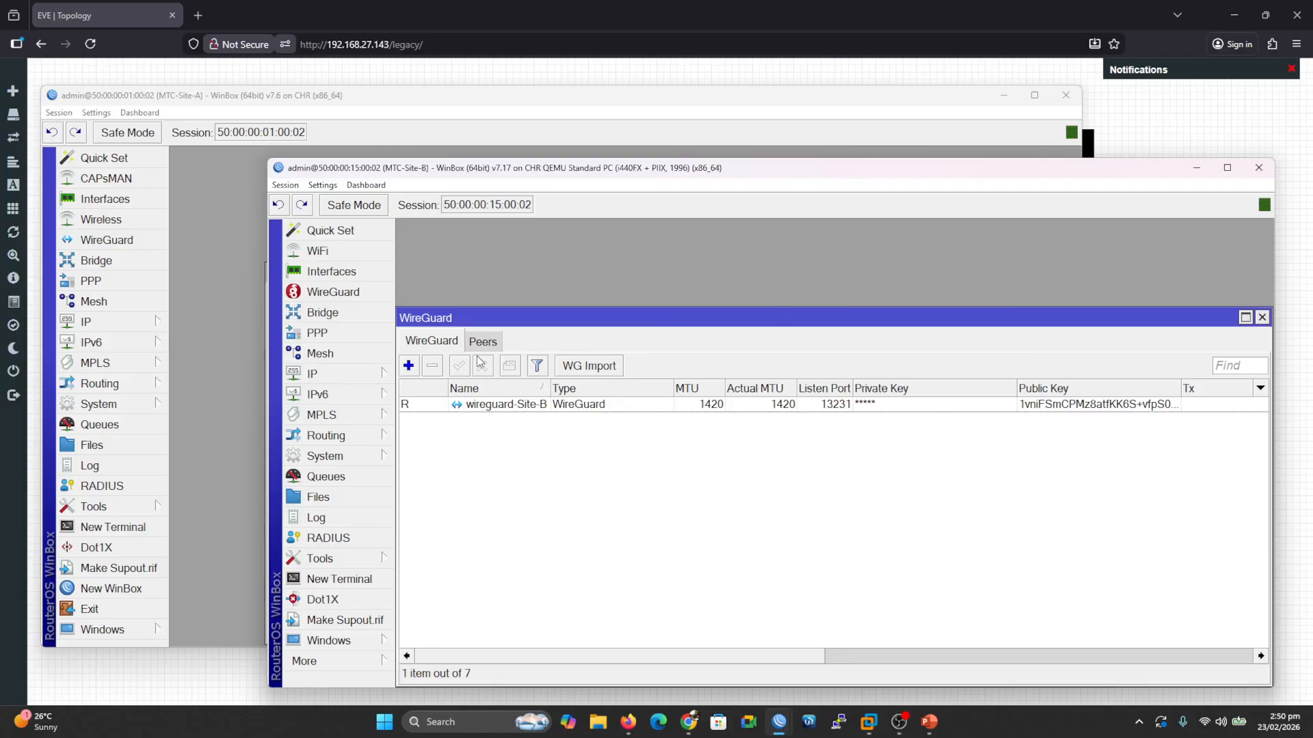
{"action": "double_click", "coordinate": [611, 404]}
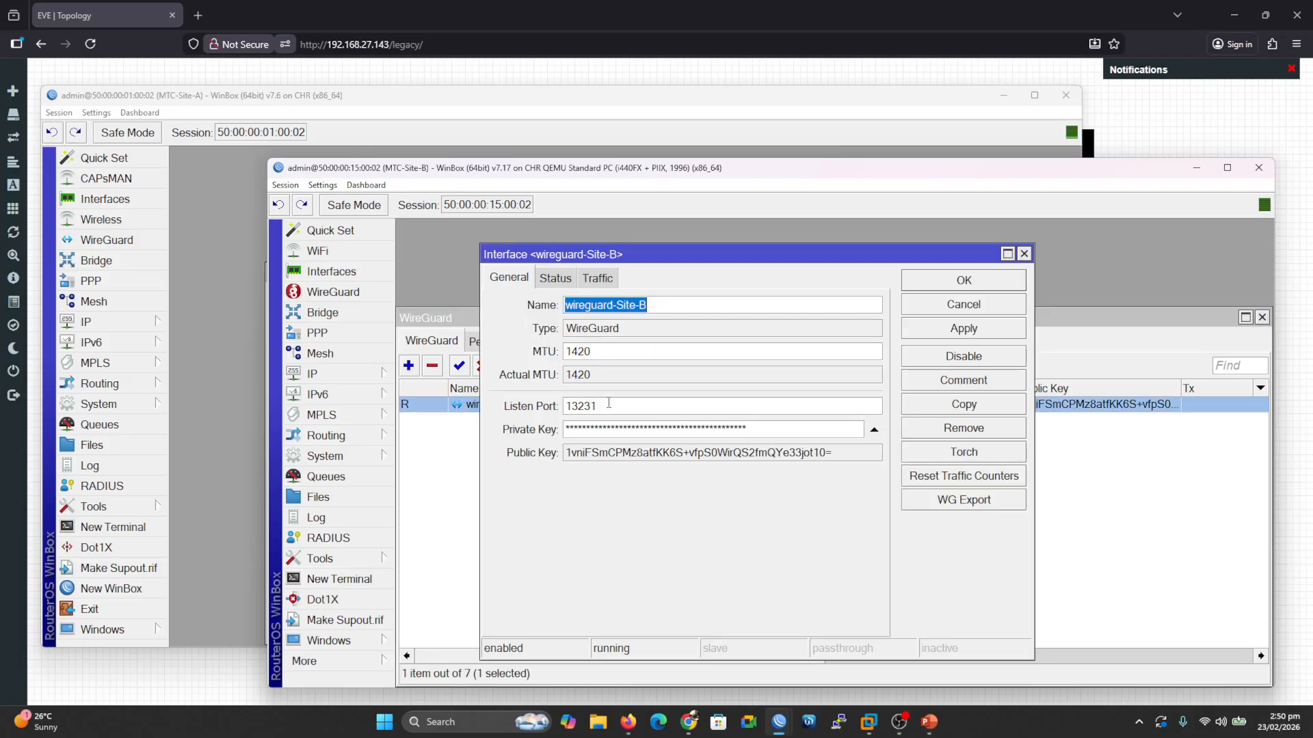
{"action": "triple_click", "coordinate": [746, 454]}
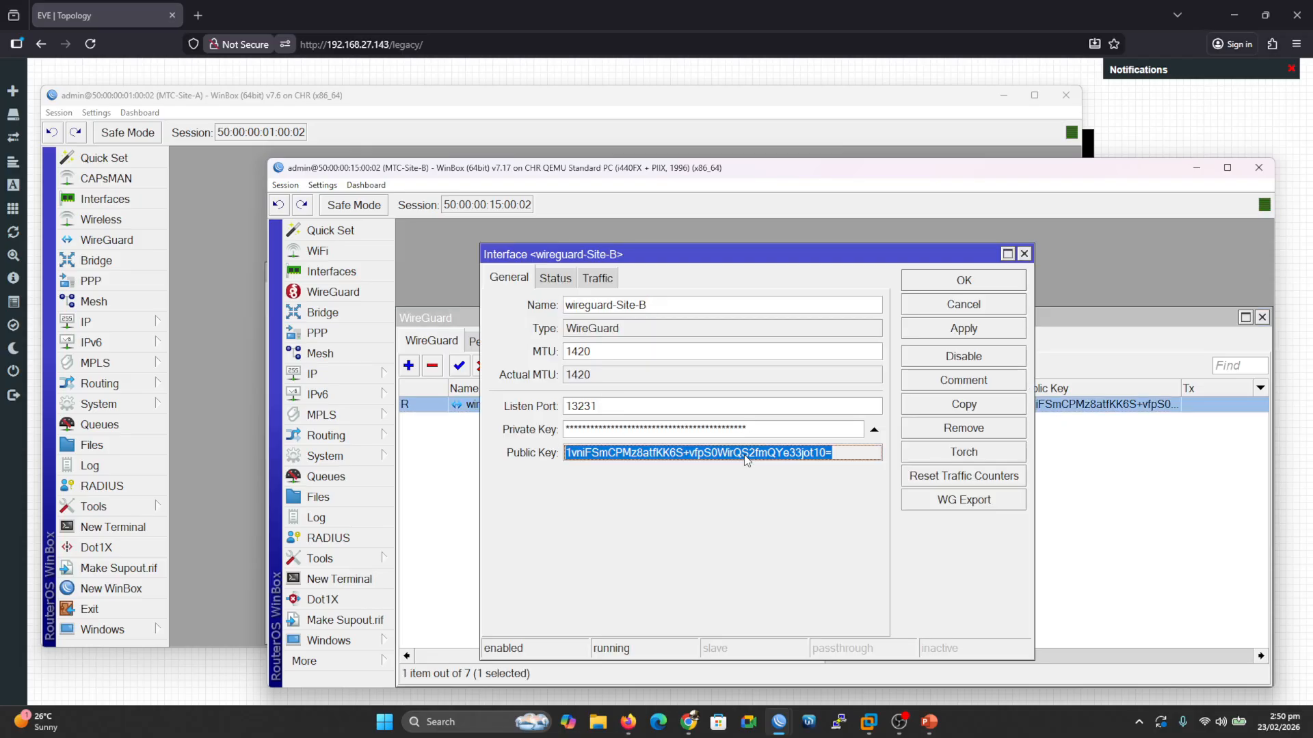
{"action": "right_click", "coordinate": [746, 454]}
{"action": "left_click", "coordinate": [765, 463]}
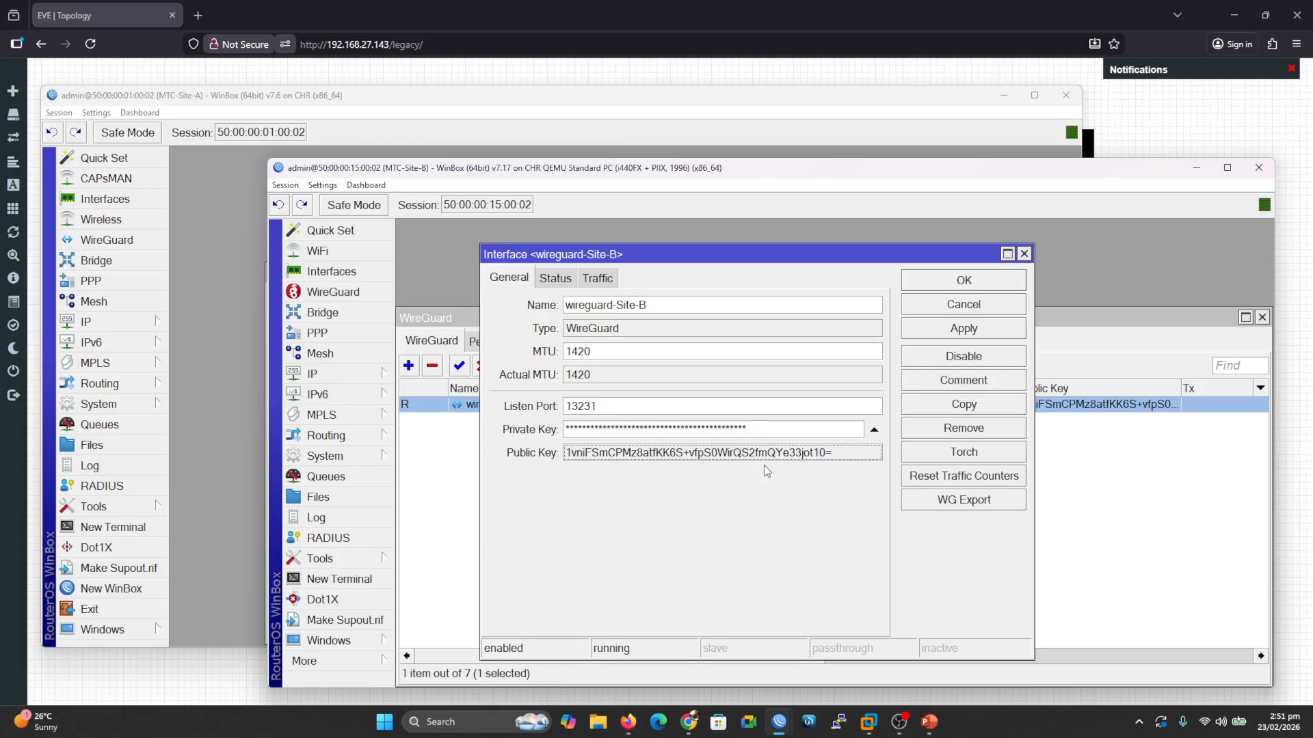
{"action": "left_click", "coordinate": [802, 97]}
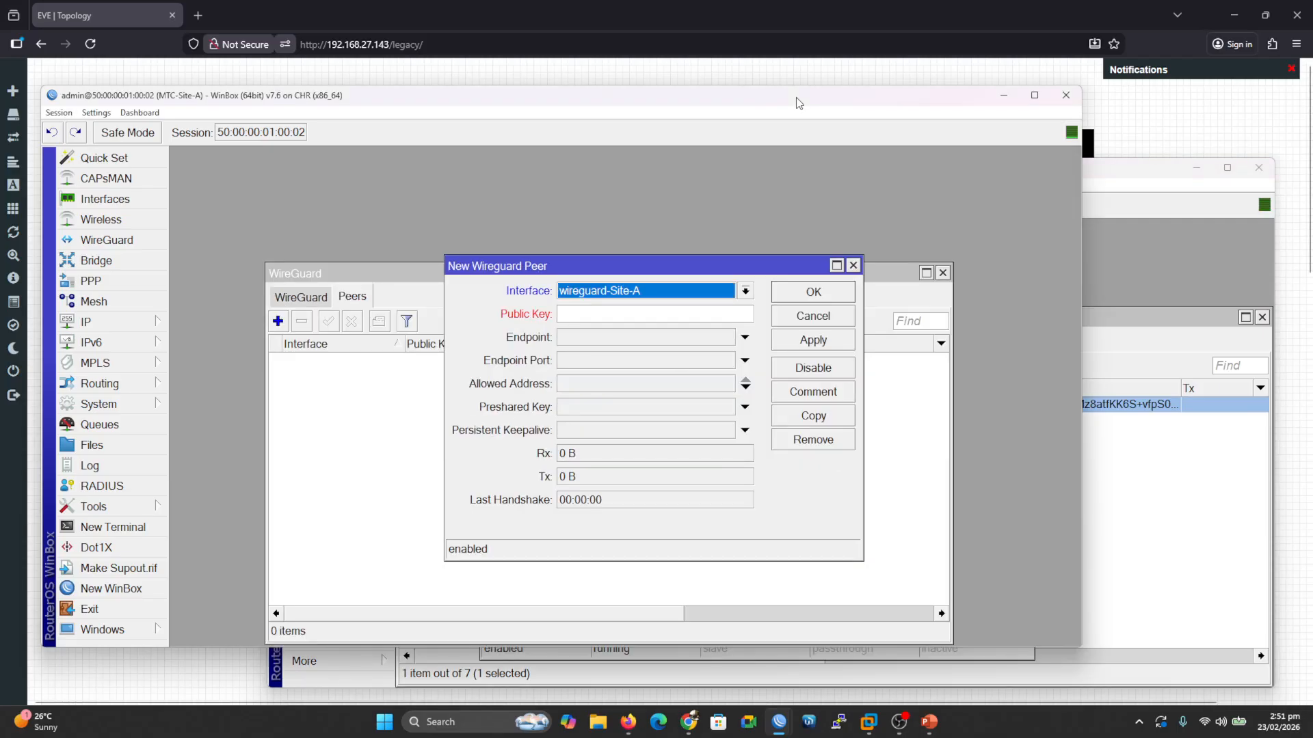
{"action": "left_click", "coordinate": [593, 315]}
{"action": "key", "text": "ctrl+v"}
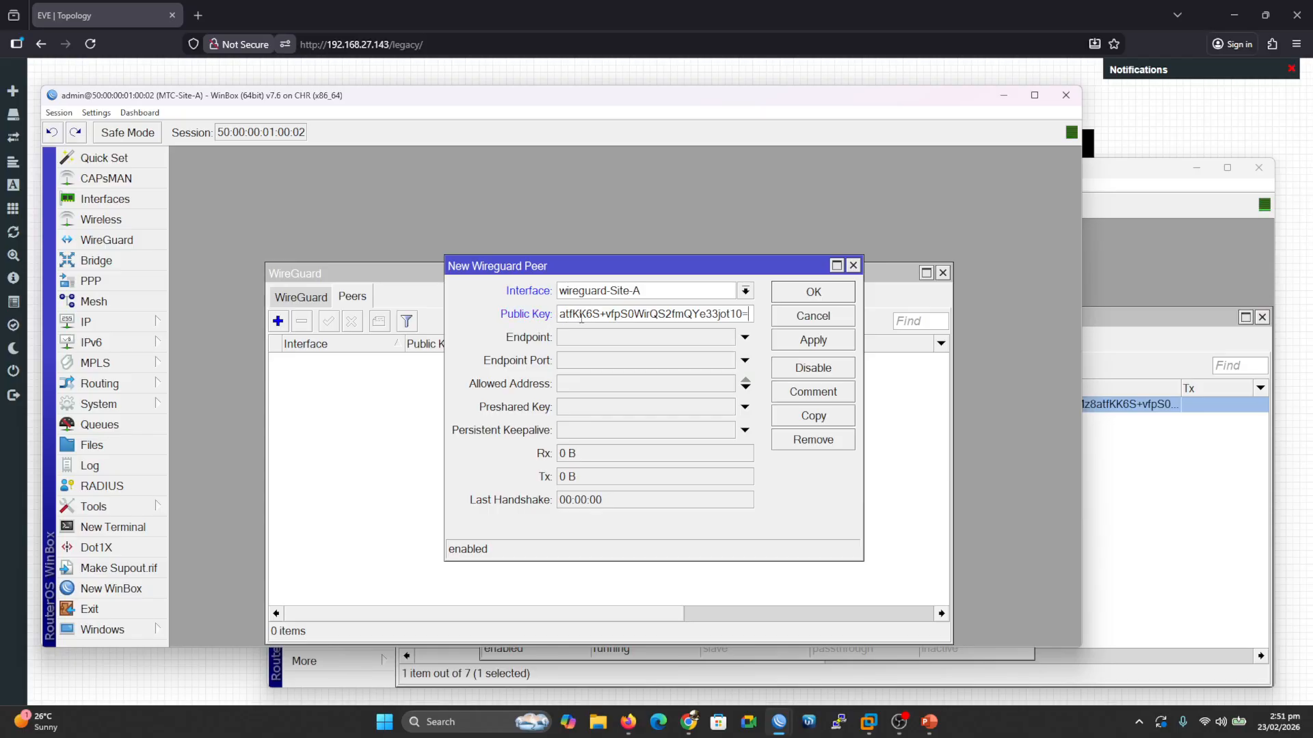
Step: Set the new Site-A peer's endpoint to 192.168.2.12 and check it against the Site-B router's WAN address
{"action": "left_click", "coordinate": [583, 339]}
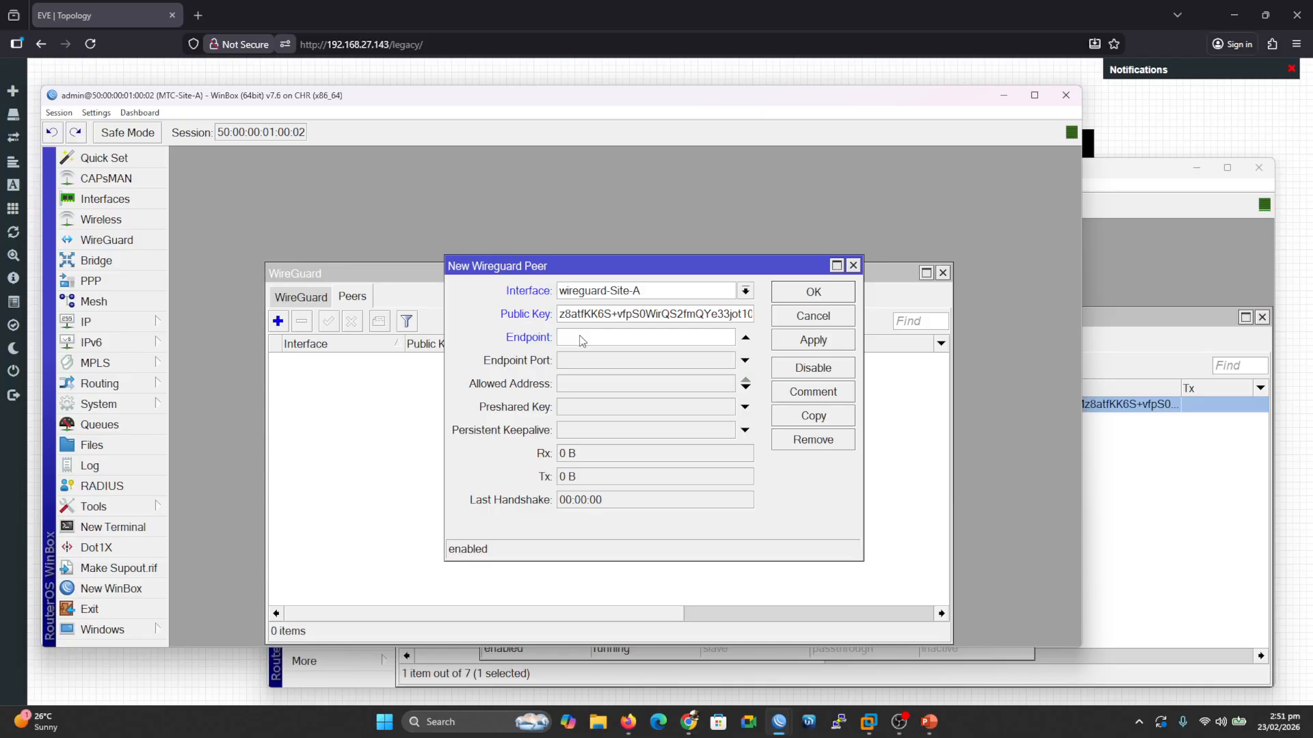
{"action": "type", "text": "192.168"}
{"action": "type", "text": ".27"}
{"action": "type", "text": ".12"}
{"action": "left_click", "coordinate": [1110, 185]}
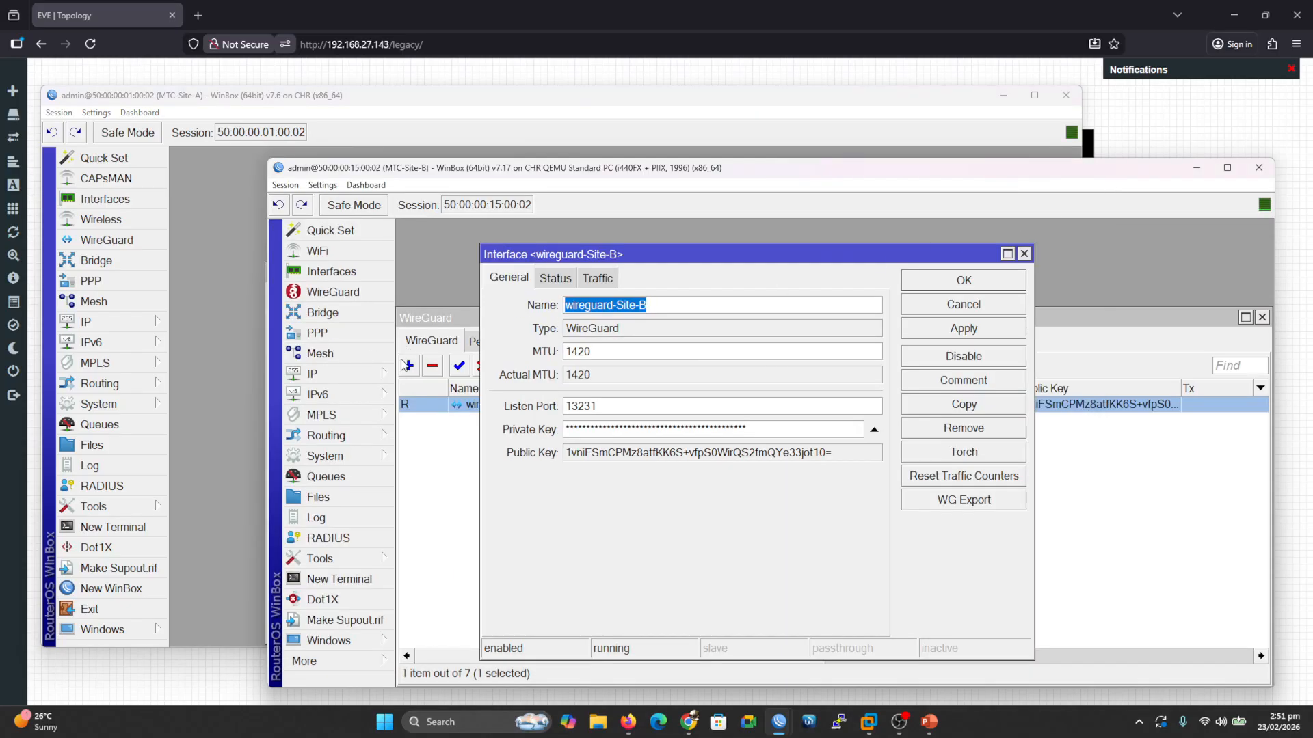
{"action": "left_click", "coordinate": [998, 282]}
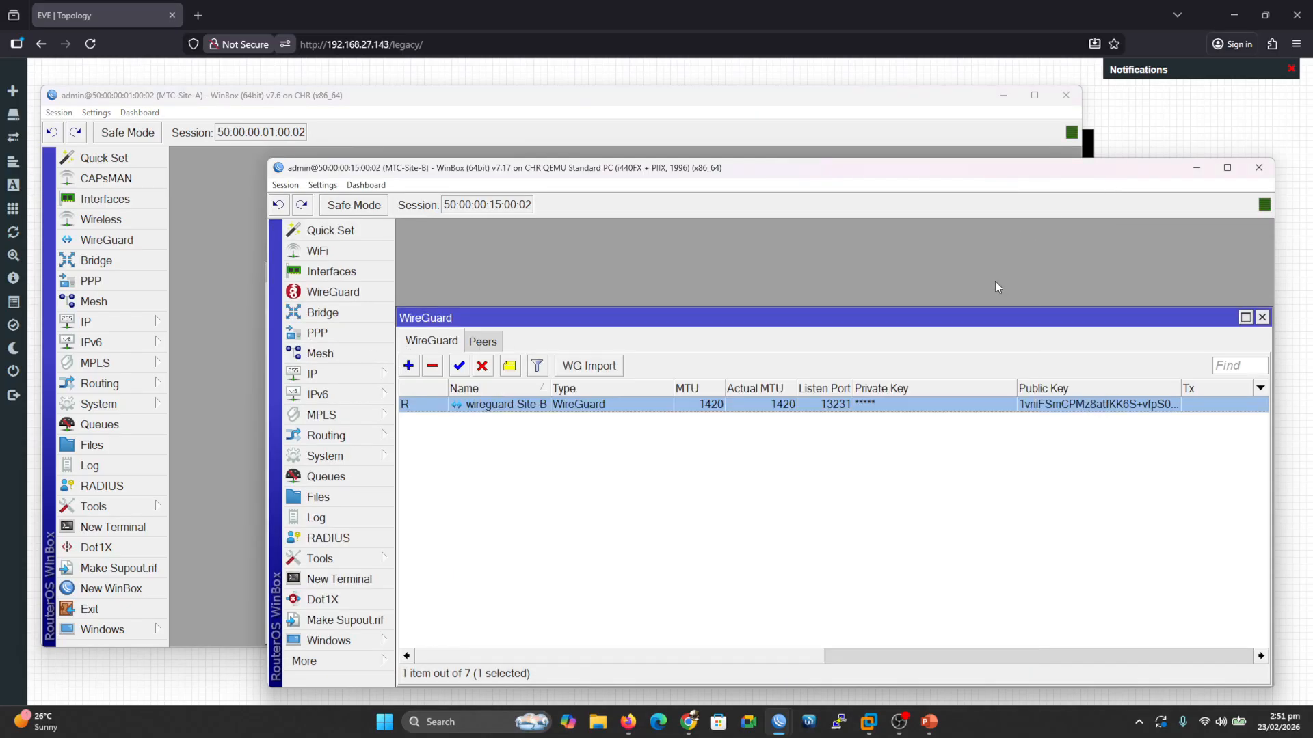
{"action": "left_click", "coordinate": [369, 378]}
{"action": "left_click", "coordinate": [420, 161]}
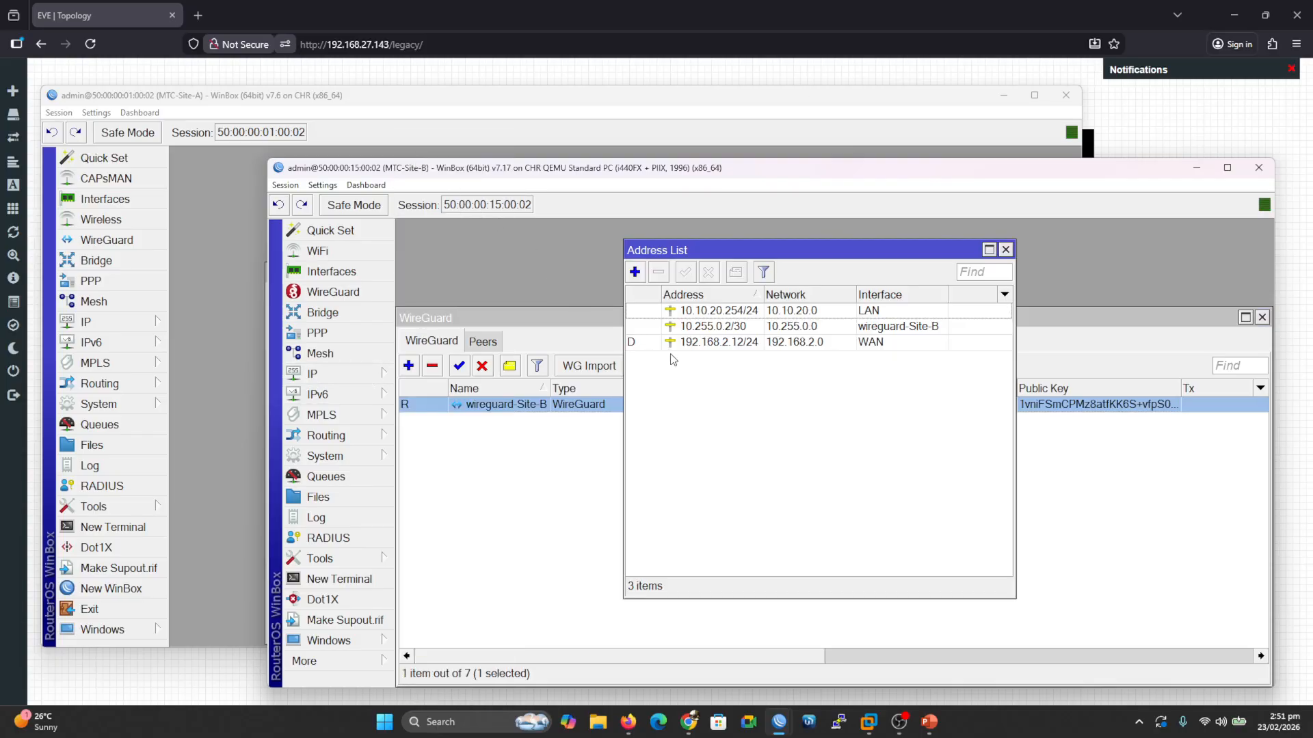
{"action": "left_click", "coordinate": [715, 344]}
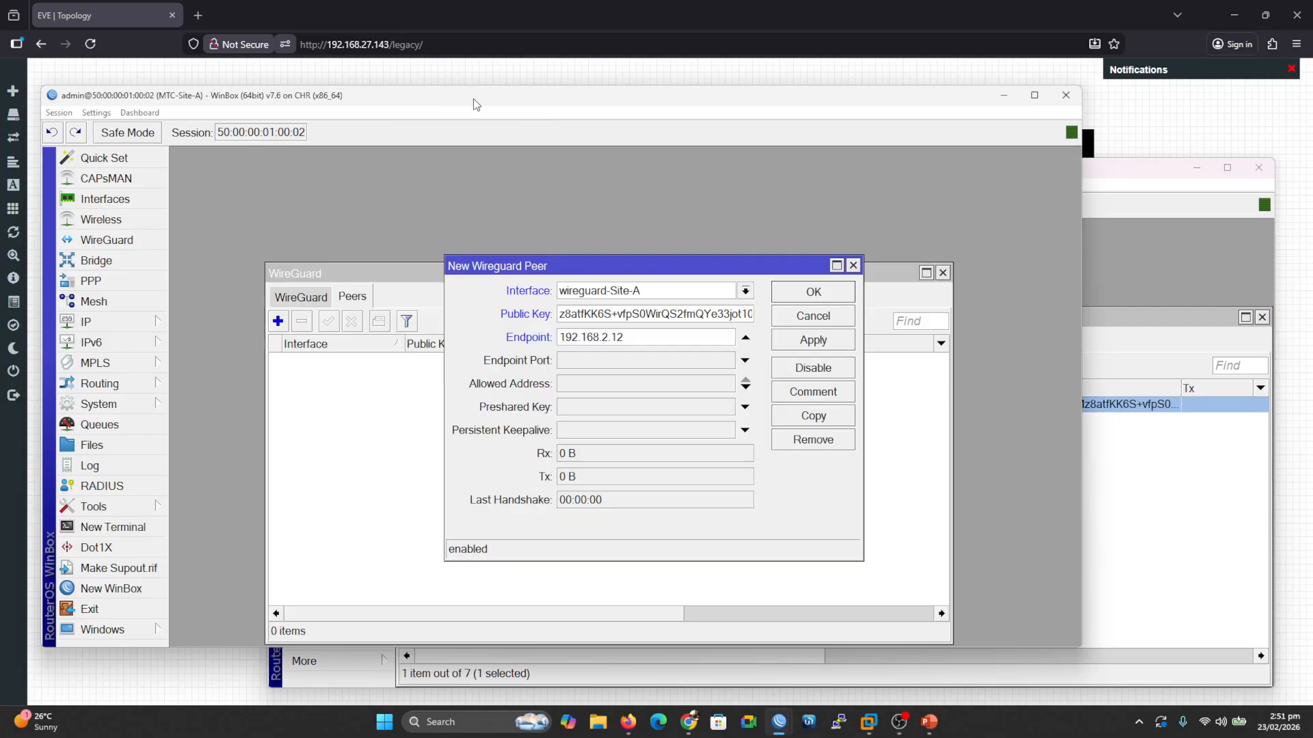
Step: Check the listen port of wireguard-Site-B and set the new Site-A peer's endpoint port to 13231
{"action": "left_click", "coordinate": [602, 360]}
{"action": "type", "text": "1"}
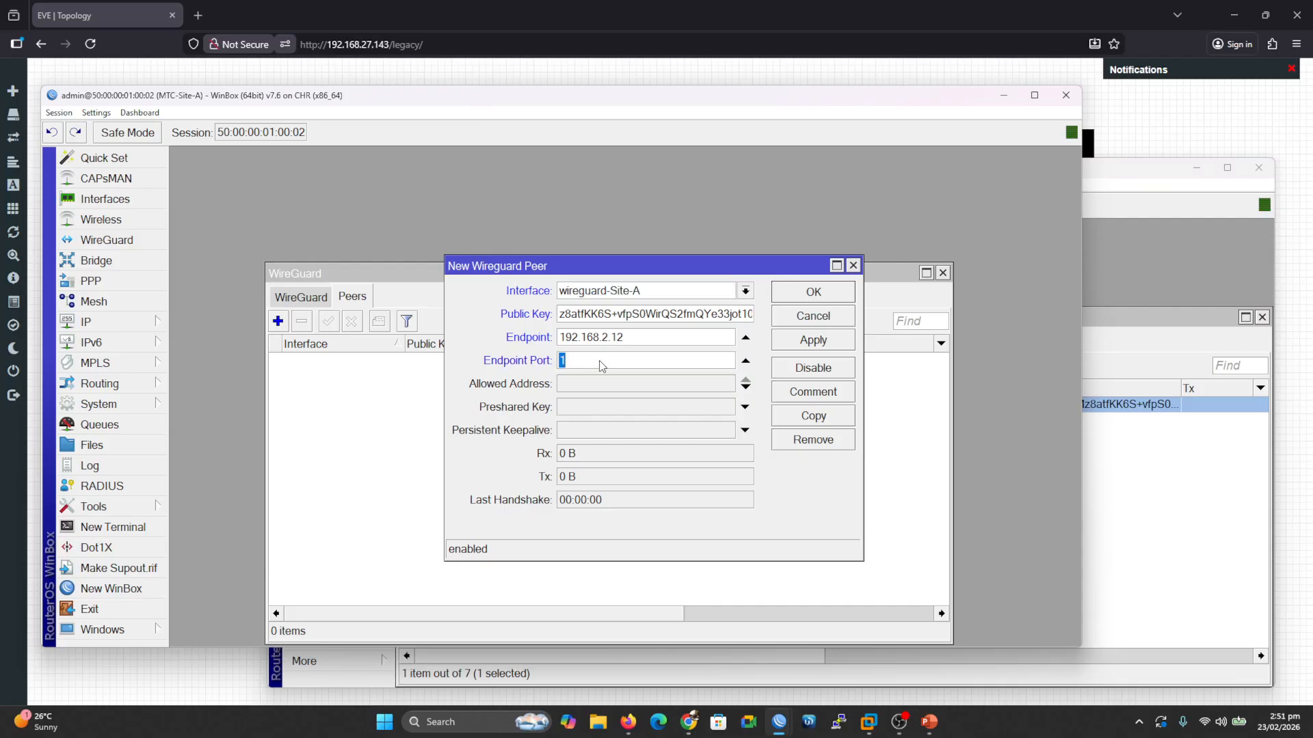
{"action": "left_click", "coordinate": [1121, 183]}
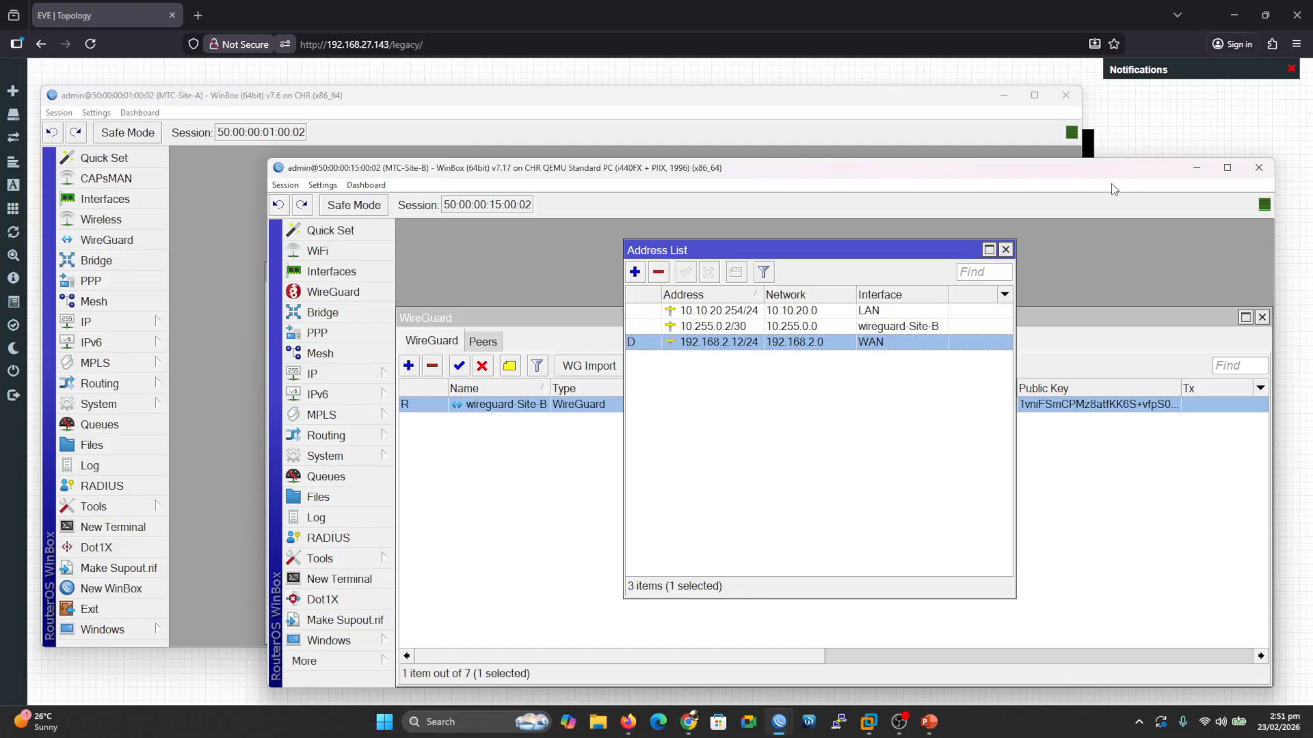
{"action": "left_click", "coordinate": [1005, 249]}
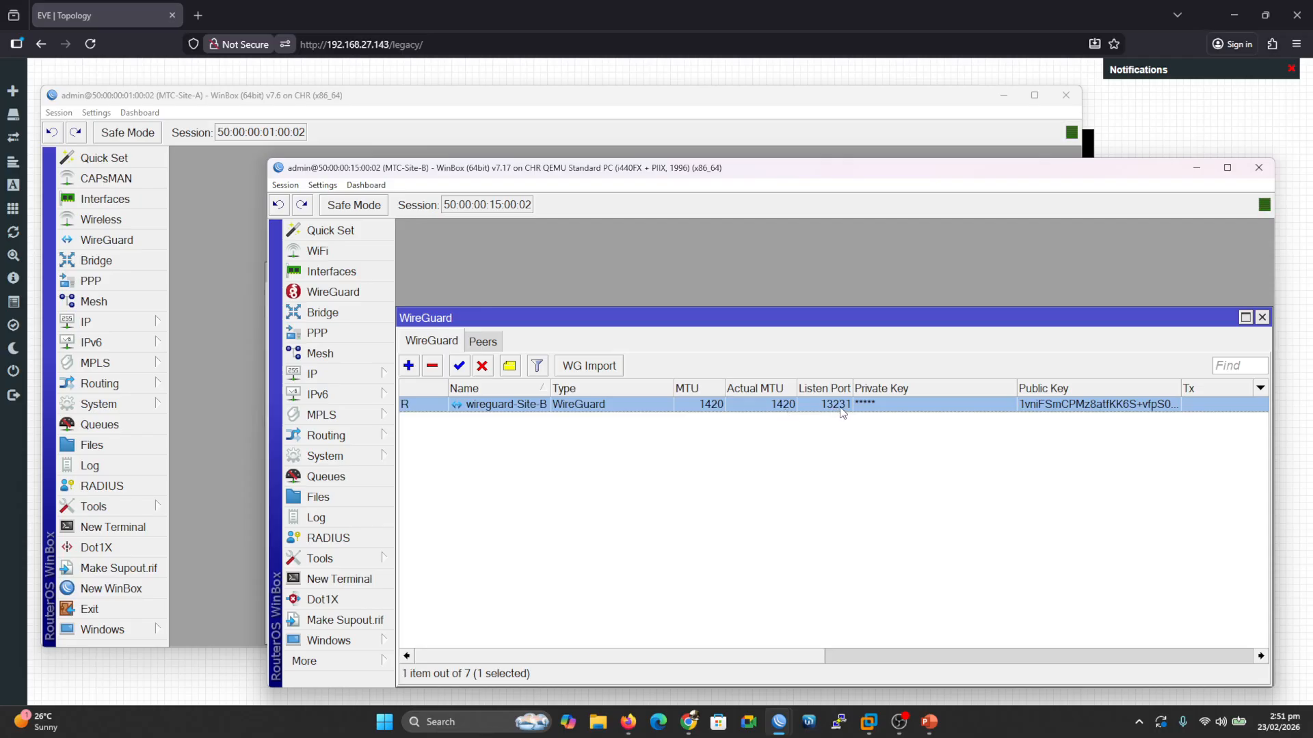
{"action": "left_click", "coordinate": [495, 102]}
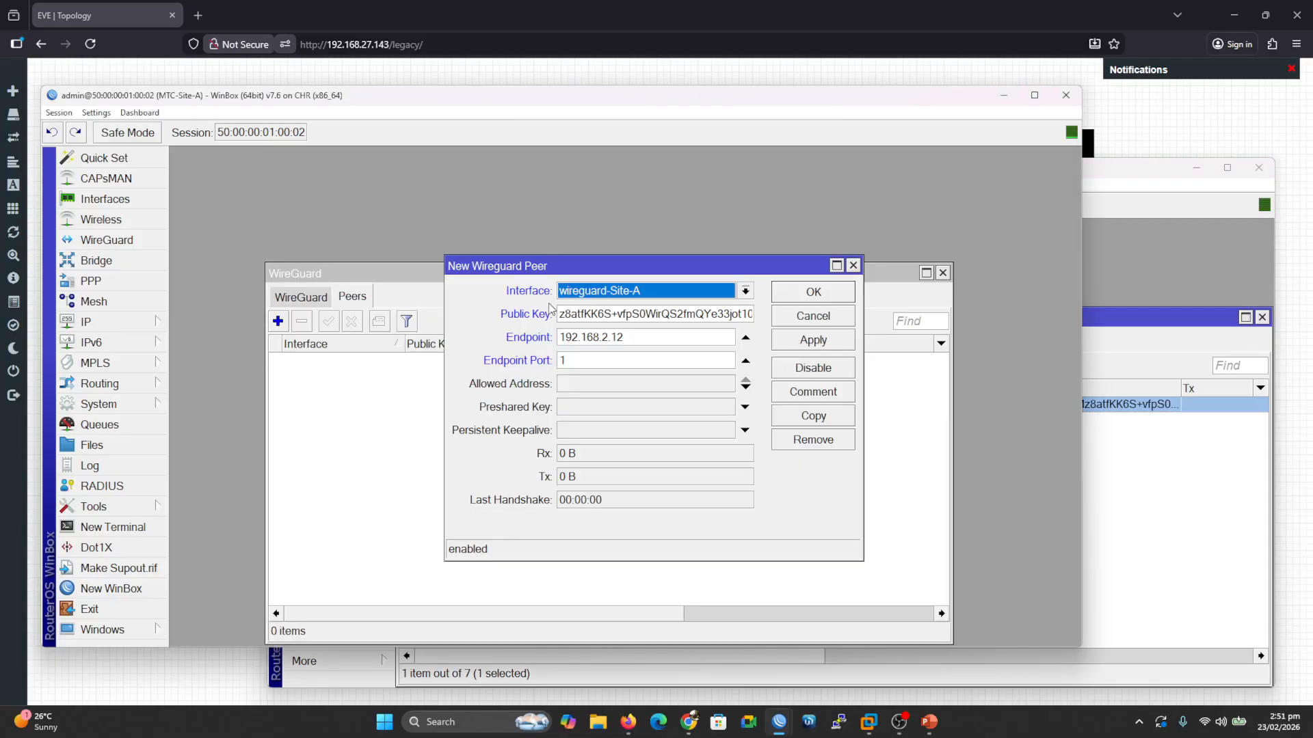
{"action": "left_click", "coordinate": [580, 361]}
{"action": "type", "text": "13231"}
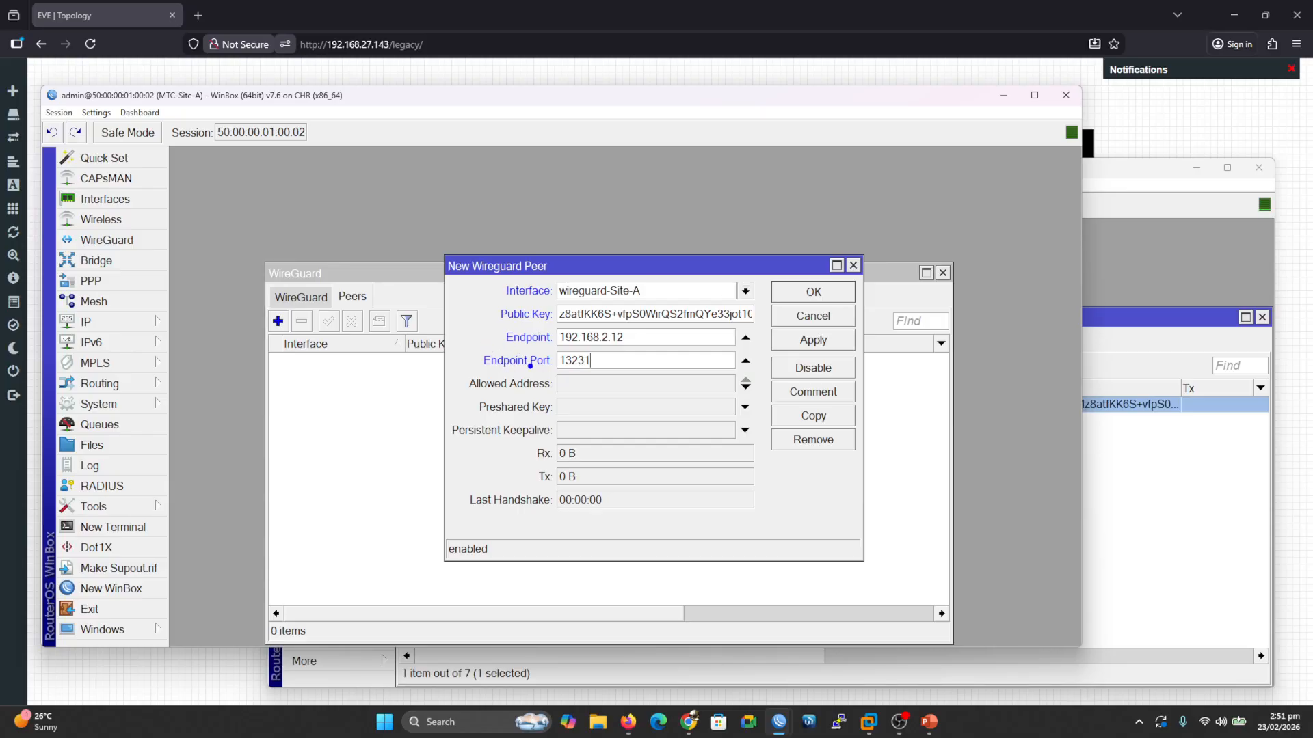
{"action": "left_click_drag", "start_coordinate": [540, 374], "coordinate": [605, 374]}
{"action": "left_click_drag", "start_coordinate": [619, 359], "coordinate": [696, 297]}
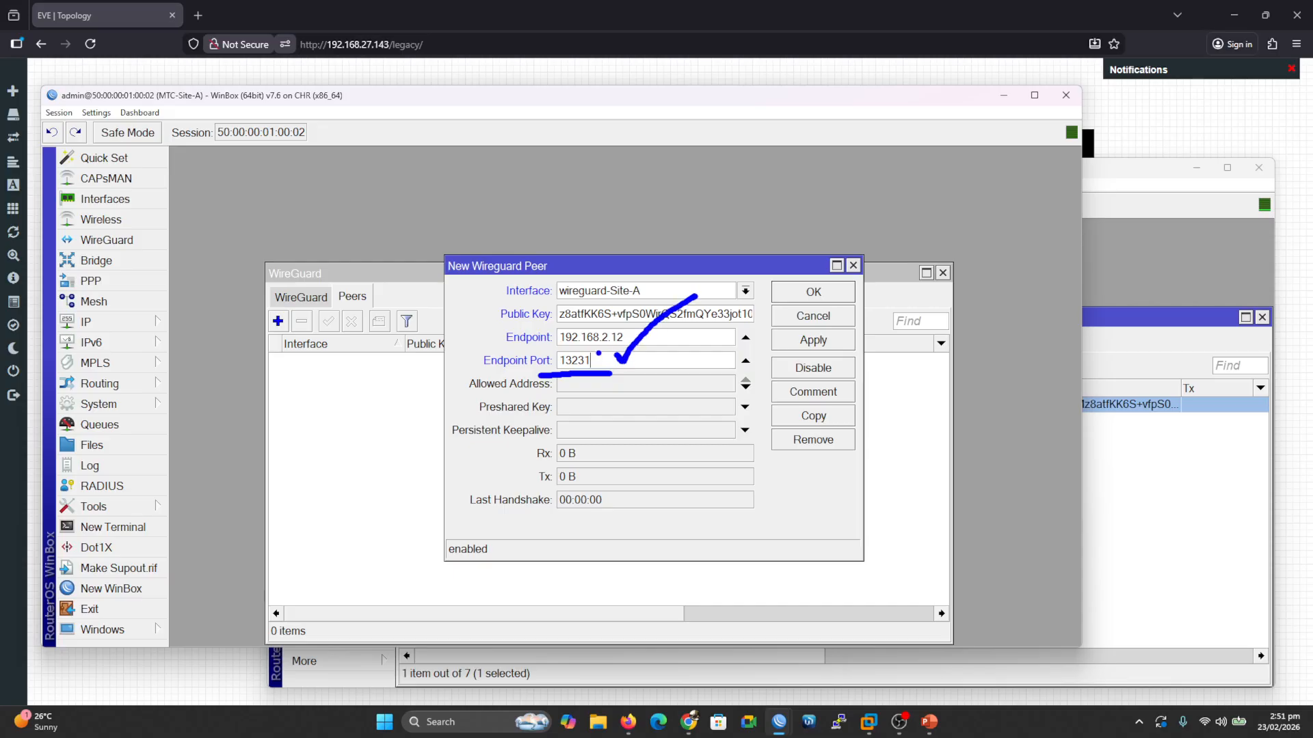
{"action": "mouse_move", "coordinate": [587, 205]}
{"action": "left_mouse_down"}
{"action": "mouse_move", "coordinate": [605, 207]}
{"action": "mouse_move", "coordinate": [616, 238]}
{"action": "mouse_move", "coordinate": [632, 235]}
{"action": "left_mouse_up"}
{"action": "mouse_move", "coordinate": [532, 210]}
{"action": "left_mouse_down"}
{"action": "mouse_move", "coordinate": [605, 189]}
{"action": "mouse_move", "coordinate": [629, 164]}
{"action": "mouse_move", "coordinate": [576, 159]}
{"action": "left_mouse_up"}
{"action": "left_click_drag", "start_coordinate": [493, 180], "coordinate": [518, 167]}
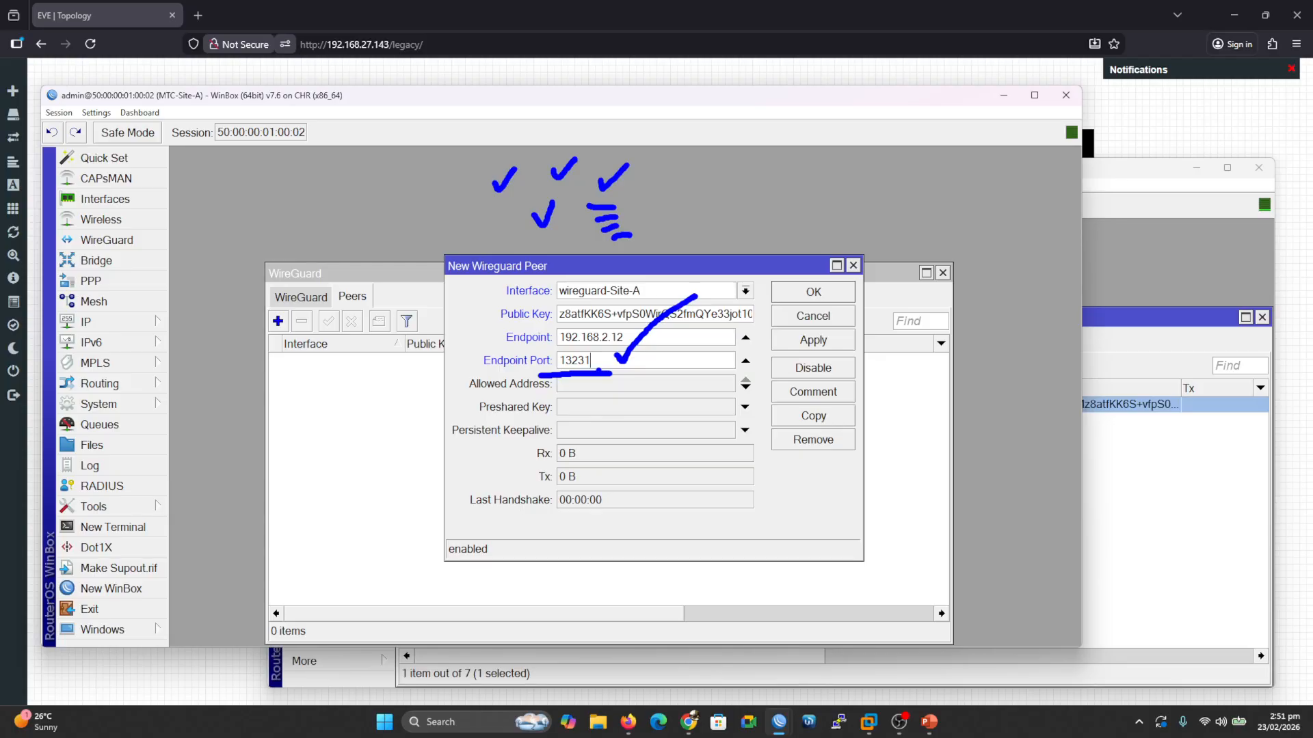
{"action": "key", "text": "Escape"}
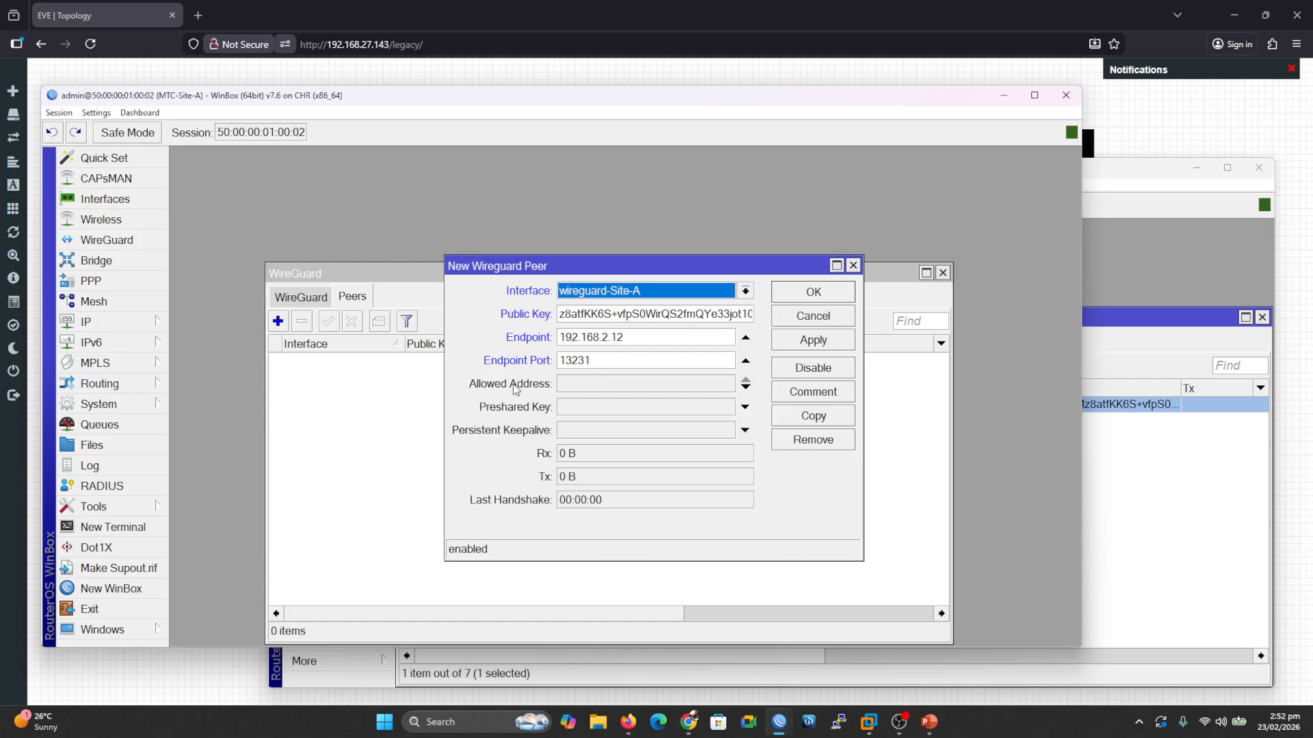
Step: Open the new Site-A peer's allowed address for editing and review the Site-B LAN subnet in the network topology
{"action": "left_click", "coordinate": [583, 389]}
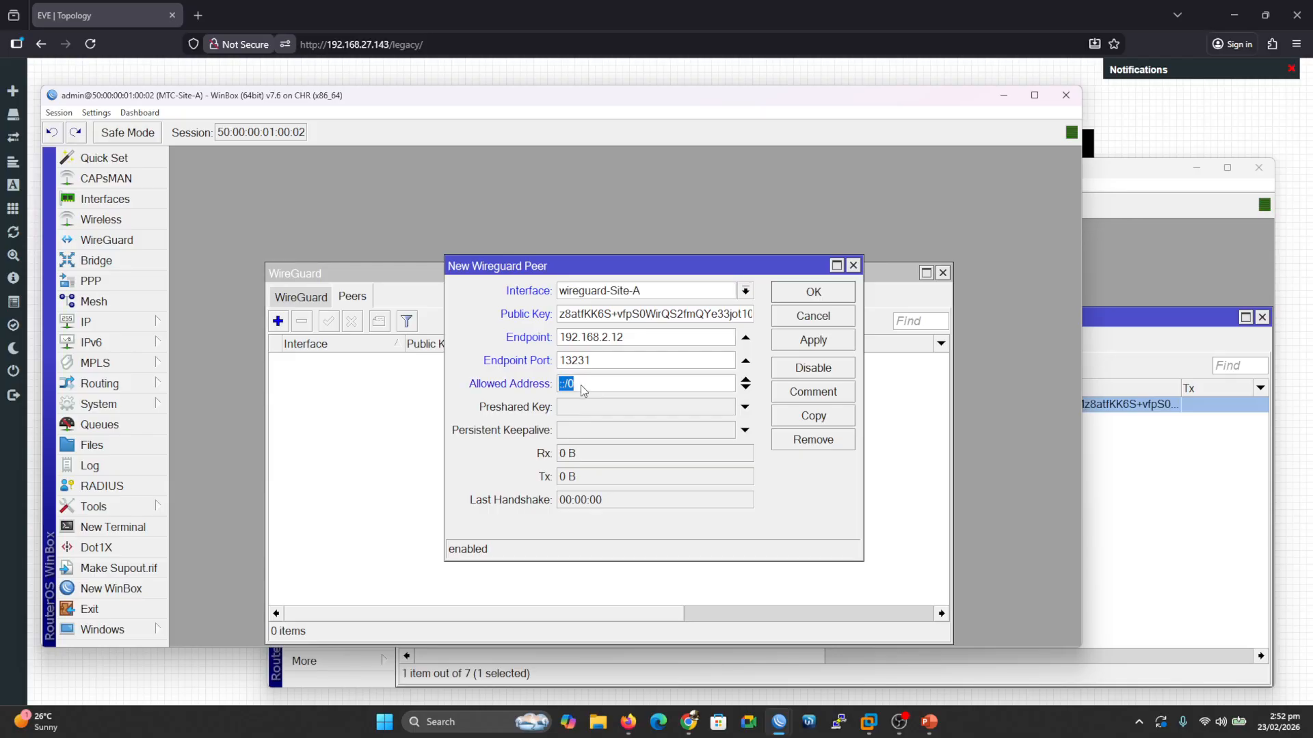
{"action": "left_click", "coordinate": [1134, 150]}
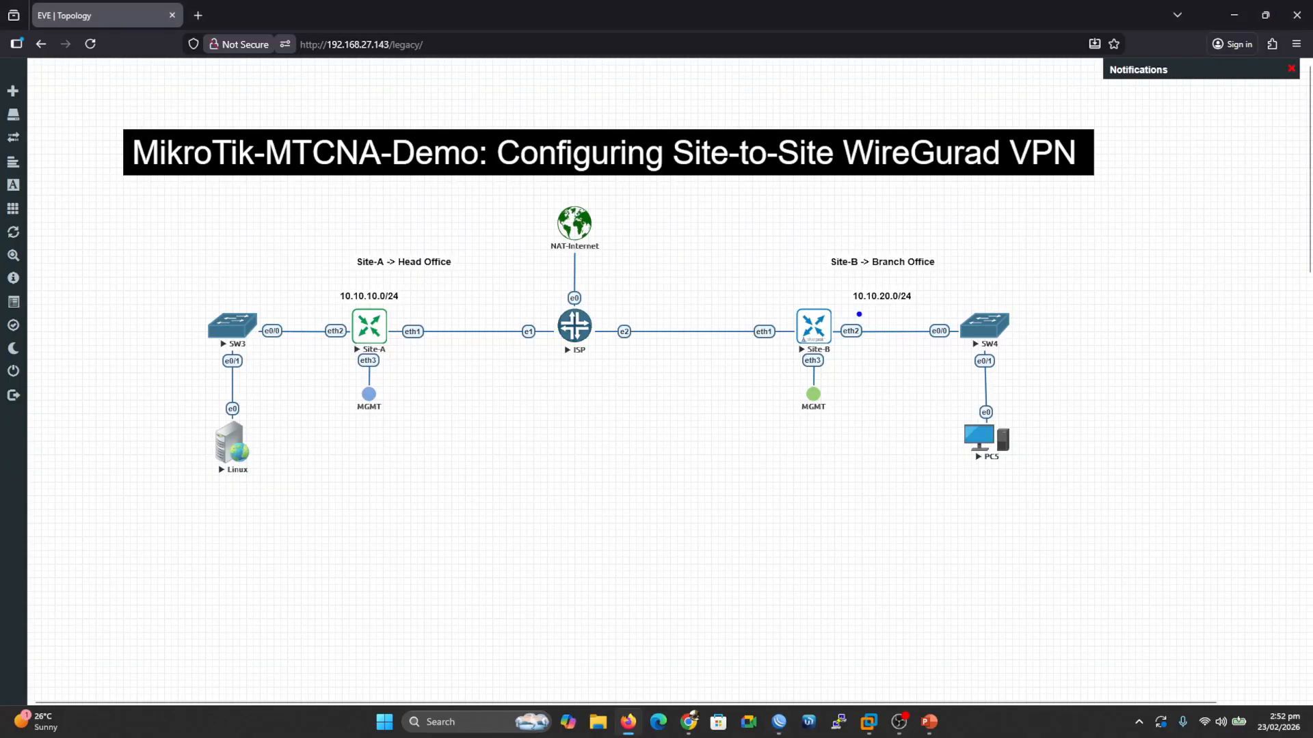
{"action": "mouse_move", "coordinate": [859, 314]}
{"action": "left_mouse_down"}
{"action": "mouse_move", "coordinate": [924, 310]}
{"action": "mouse_move", "coordinate": [889, 274]}
{"action": "mouse_move", "coordinate": [832, 295]}
{"action": "mouse_move", "coordinate": [863, 312]}
{"action": "left_mouse_up"}
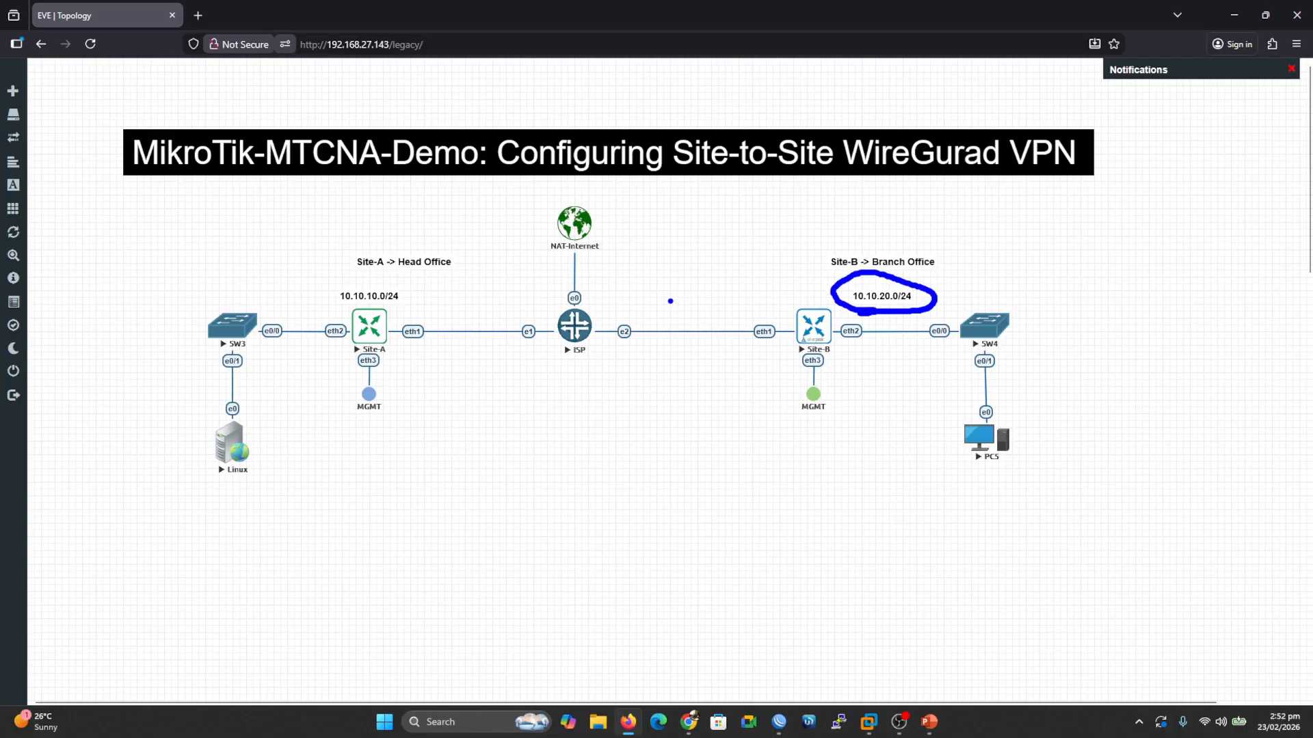
{"action": "left_click_drag", "start_coordinate": [655, 289], "coordinate": [655, 290]}
{"action": "type", "text": "10.255.0"}
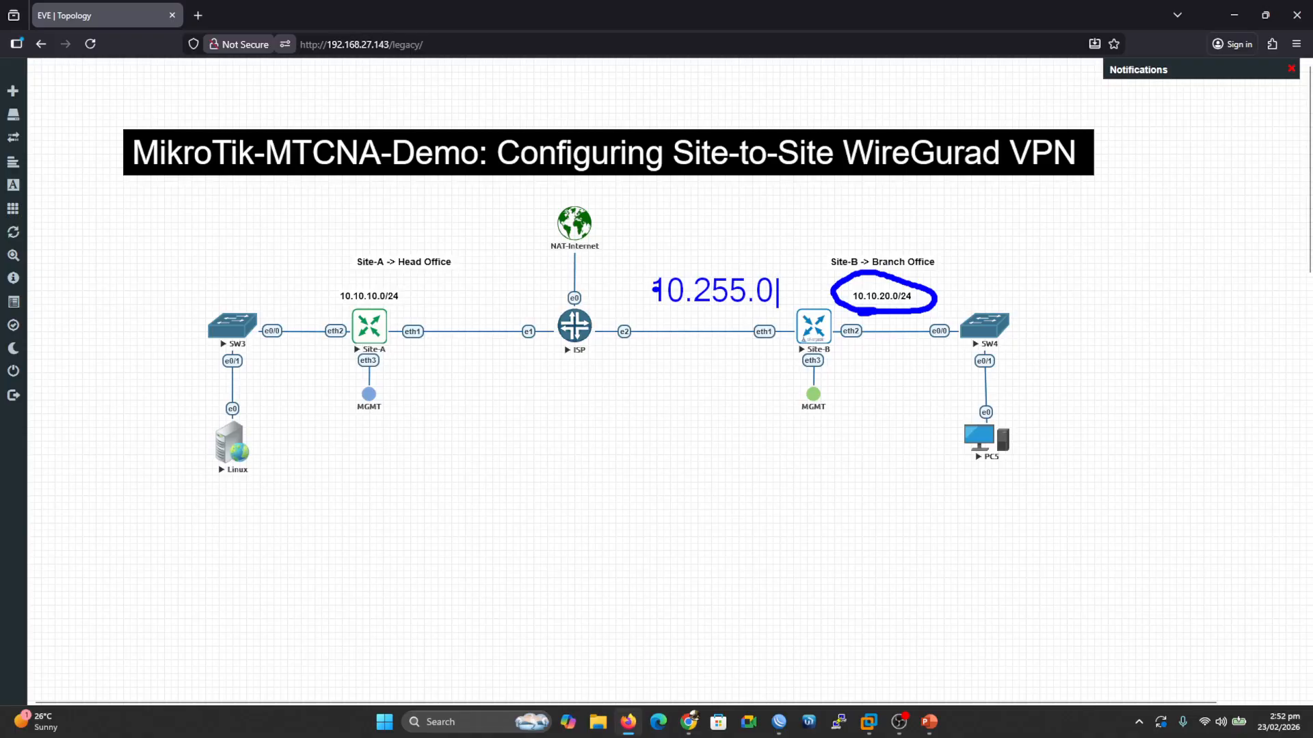
{"action": "type", "text": ".2/32"}
{"action": "mouse_move", "coordinate": [674, 315]}
{"action": "left_mouse_down"}
{"action": "mouse_move", "coordinate": [794, 316]}
{"action": "mouse_move", "coordinate": [862, 294]}
{"action": "mouse_move", "coordinate": [680, 268]}
{"action": "mouse_move", "coordinate": [655, 305]}
{"action": "mouse_move", "coordinate": [677, 312]}
{"action": "left_mouse_up"}
{"action": "mouse_move", "coordinate": [932, 281]}
{"action": "left_mouse_down"}
{"action": "mouse_move", "coordinate": [942, 292]}
{"action": "mouse_move", "coordinate": [960, 278]}
{"action": "left_mouse_up"}
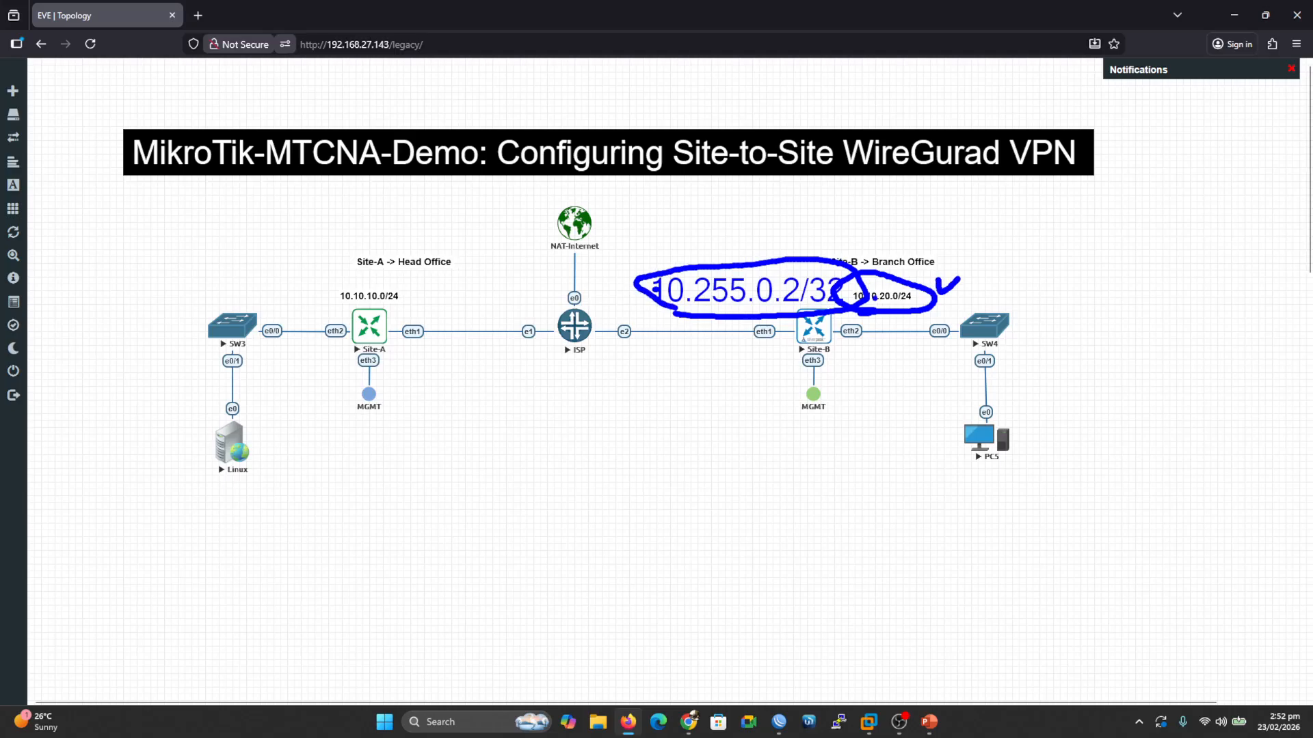
{"action": "key", "text": "Escape"}
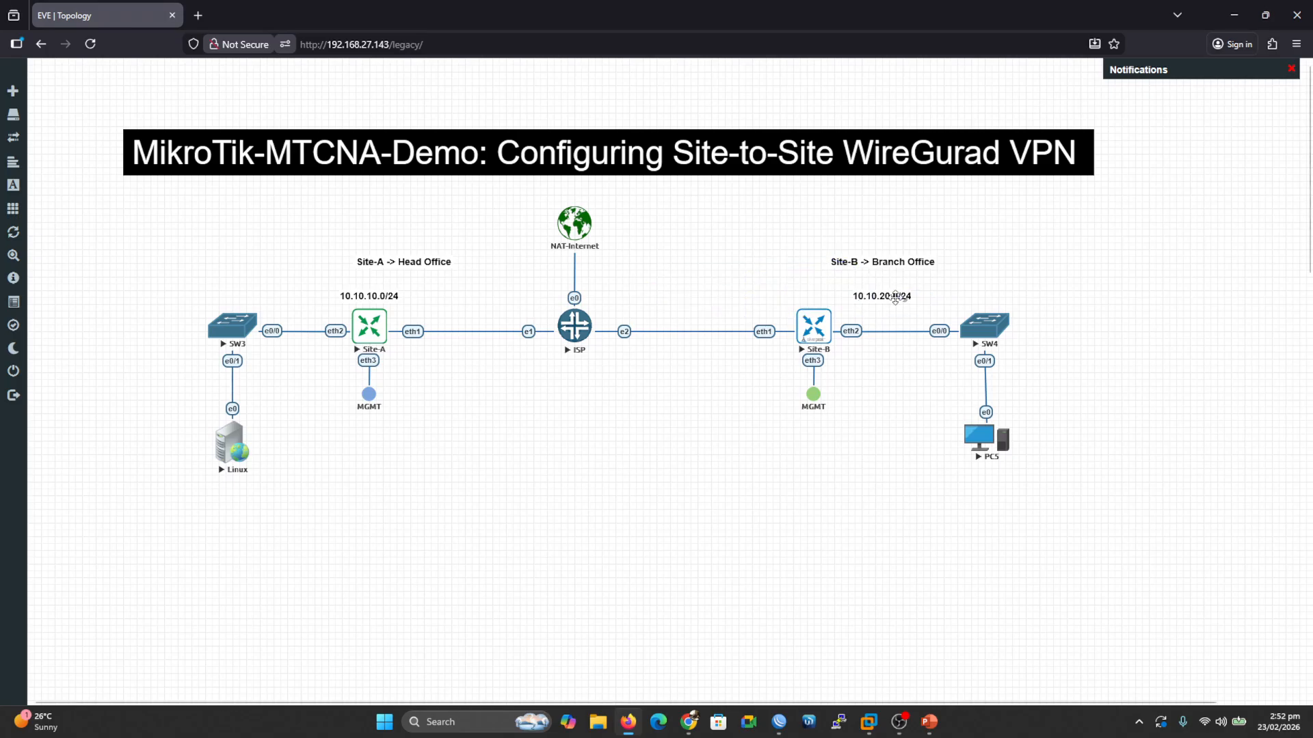
{"action": "key", "text": "alt+Tab"}
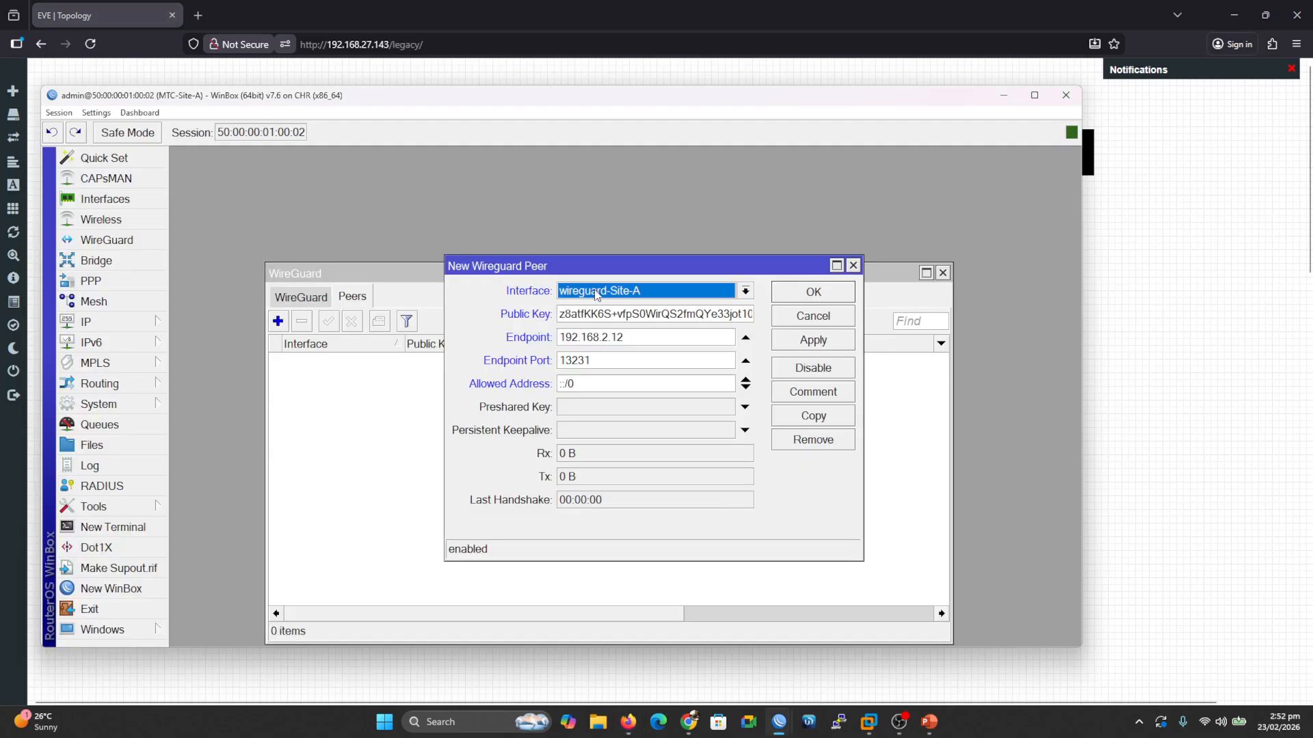
Step: Set the new Site-A peer's allowed address to 0.0.0.0/0 and save the peer
{"action": "left_click_drag", "start_coordinate": [595, 385], "coordinate": [551, 385]}
{"action": "type", "text": "0.0"}
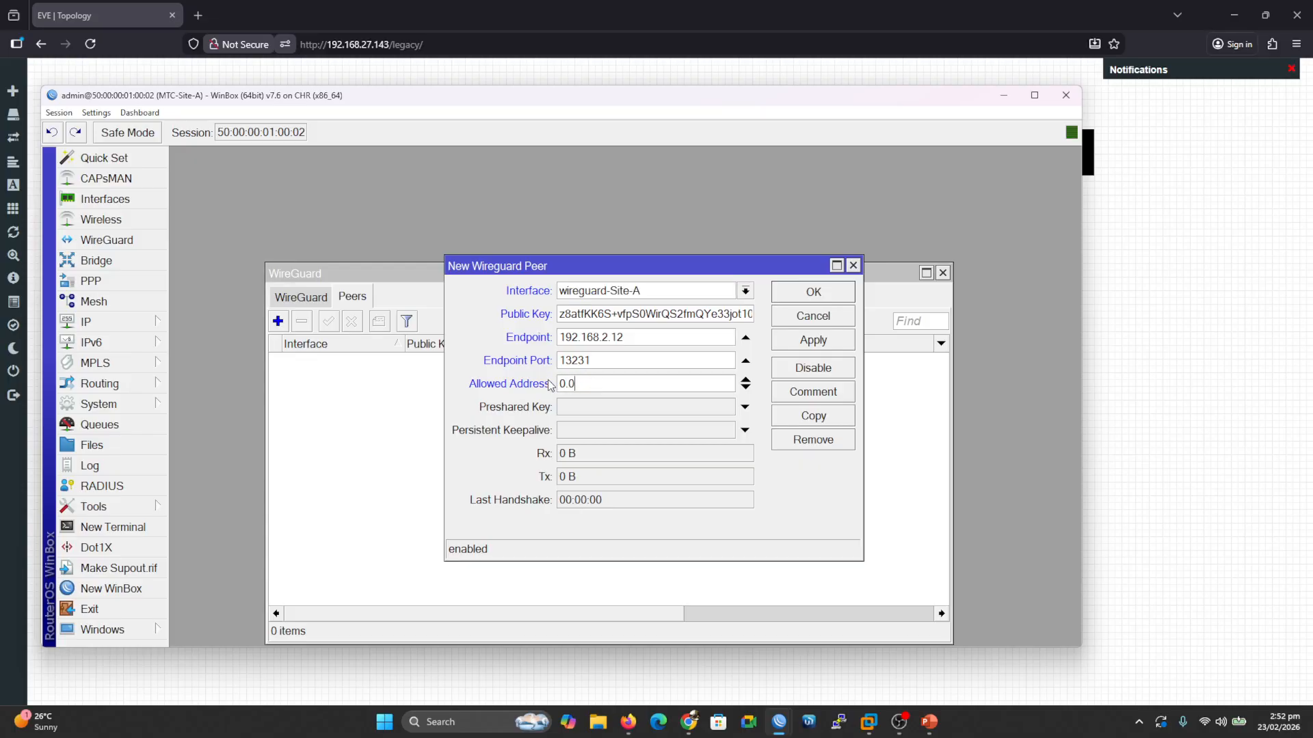
{"action": "type", "text": ".0.0/0"}
{"action": "left_click", "coordinate": [807, 345]}
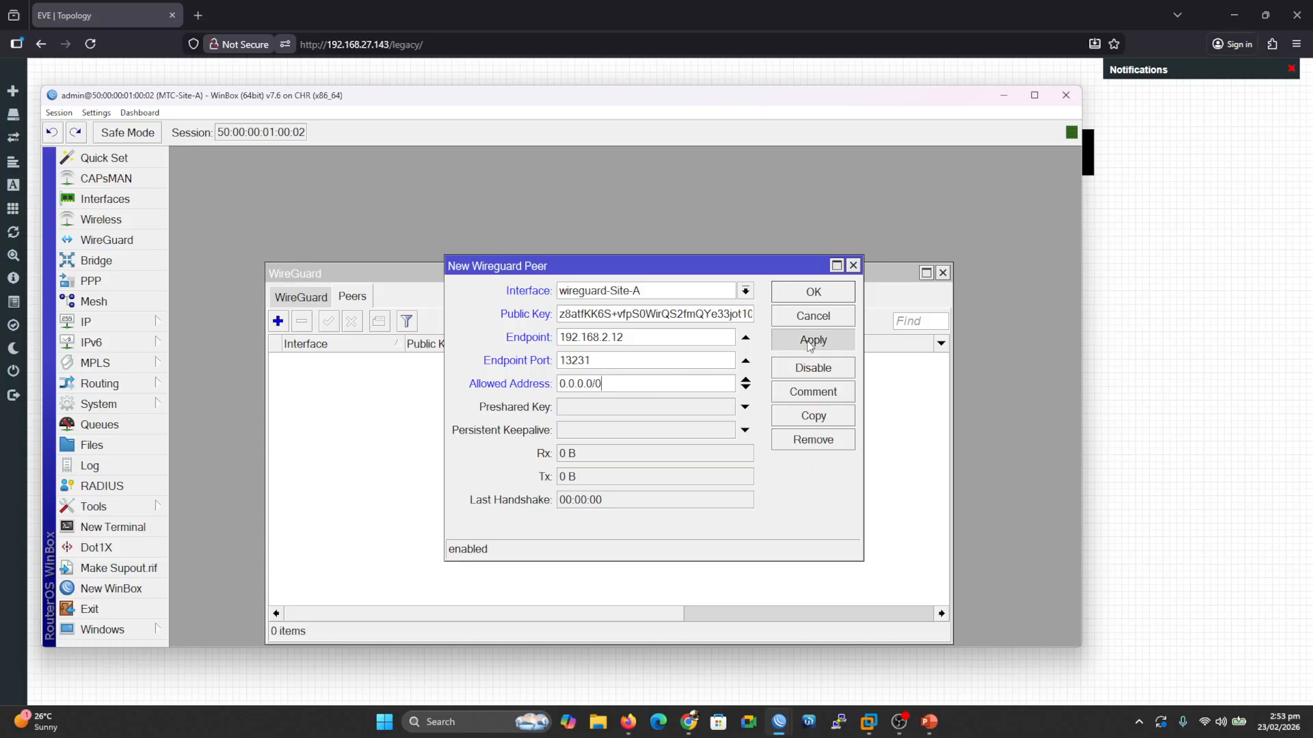
{"action": "left_click", "coordinate": [817, 295]}
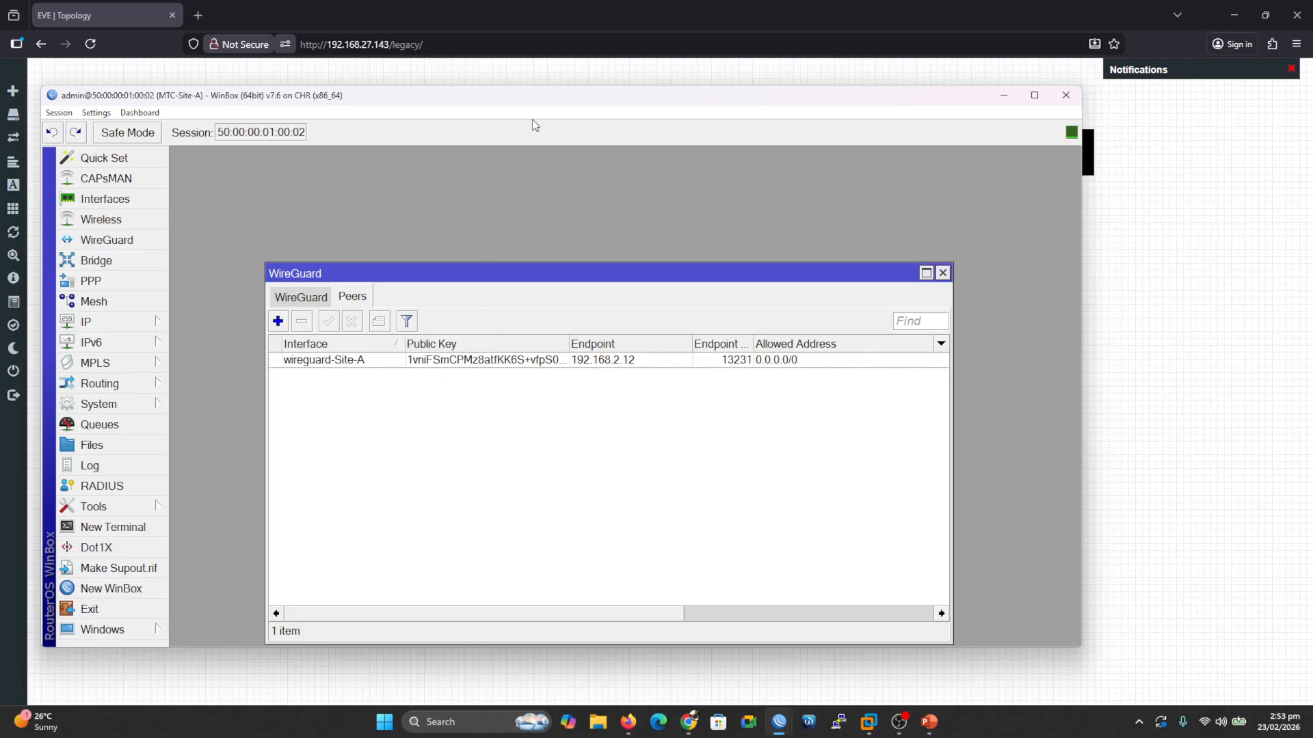
Step: Start a new WireGuard peer on the Site-B router for interface wireguard-Site-B and name it "Site-a vpn"
{"action": "left_click_drag", "start_coordinate": [544, 99], "coordinate": [499, 108]}
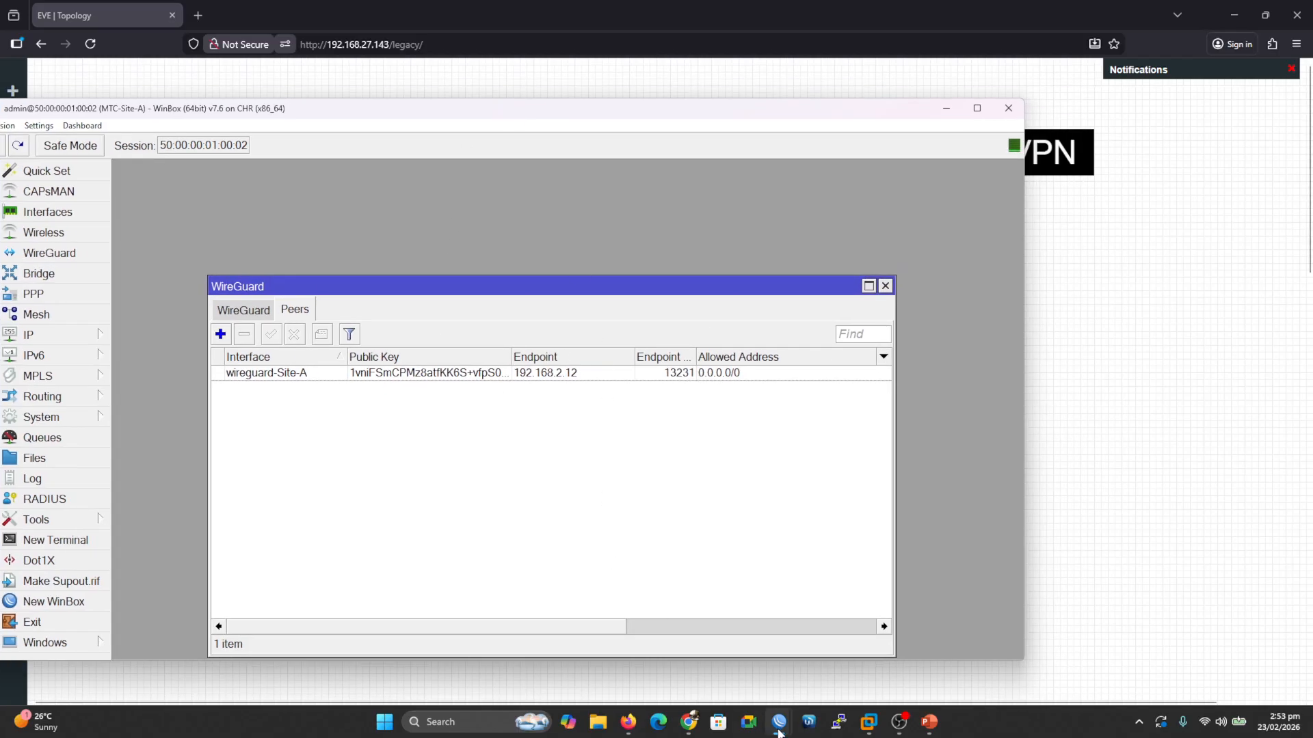
{"action": "mouse_move", "coordinate": [779, 730]}
{"action": "left_click", "coordinate": [831, 658]}
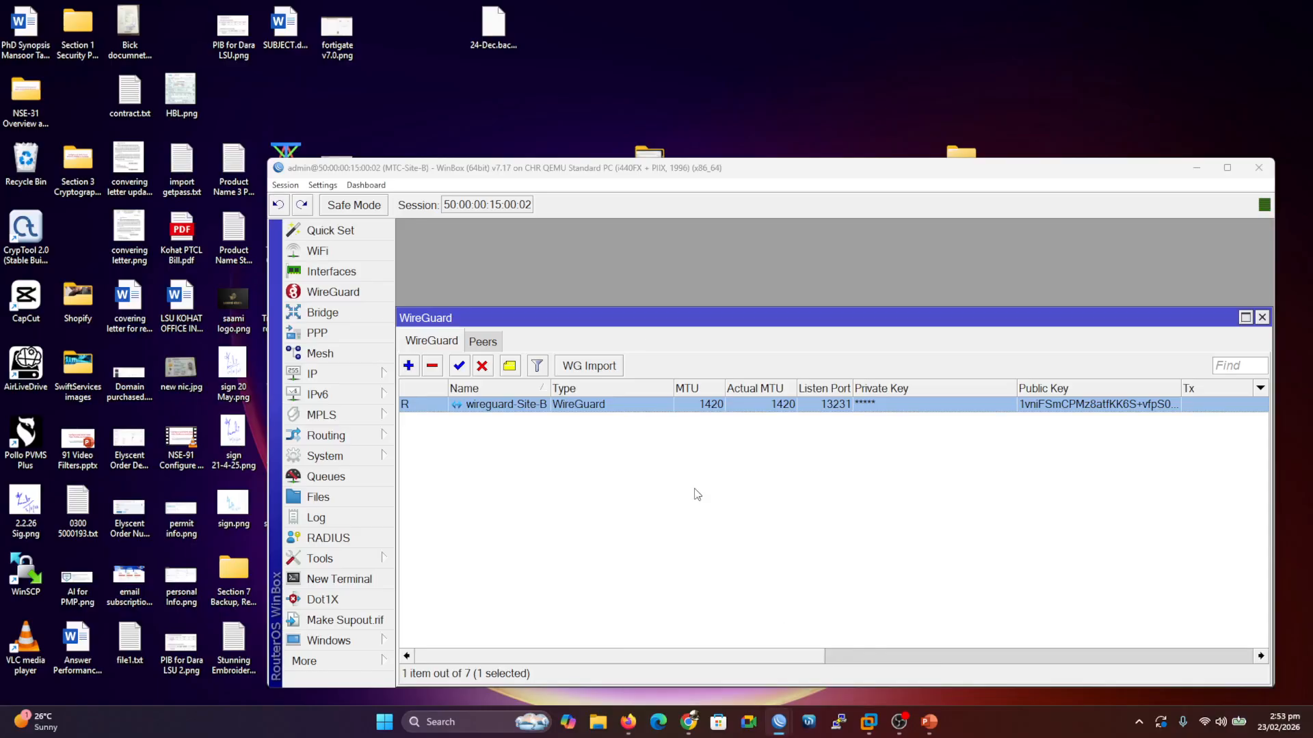
{"action": "left_click_drag", "start_coordinate": [544, 172], "coordinate": [638, 142]}
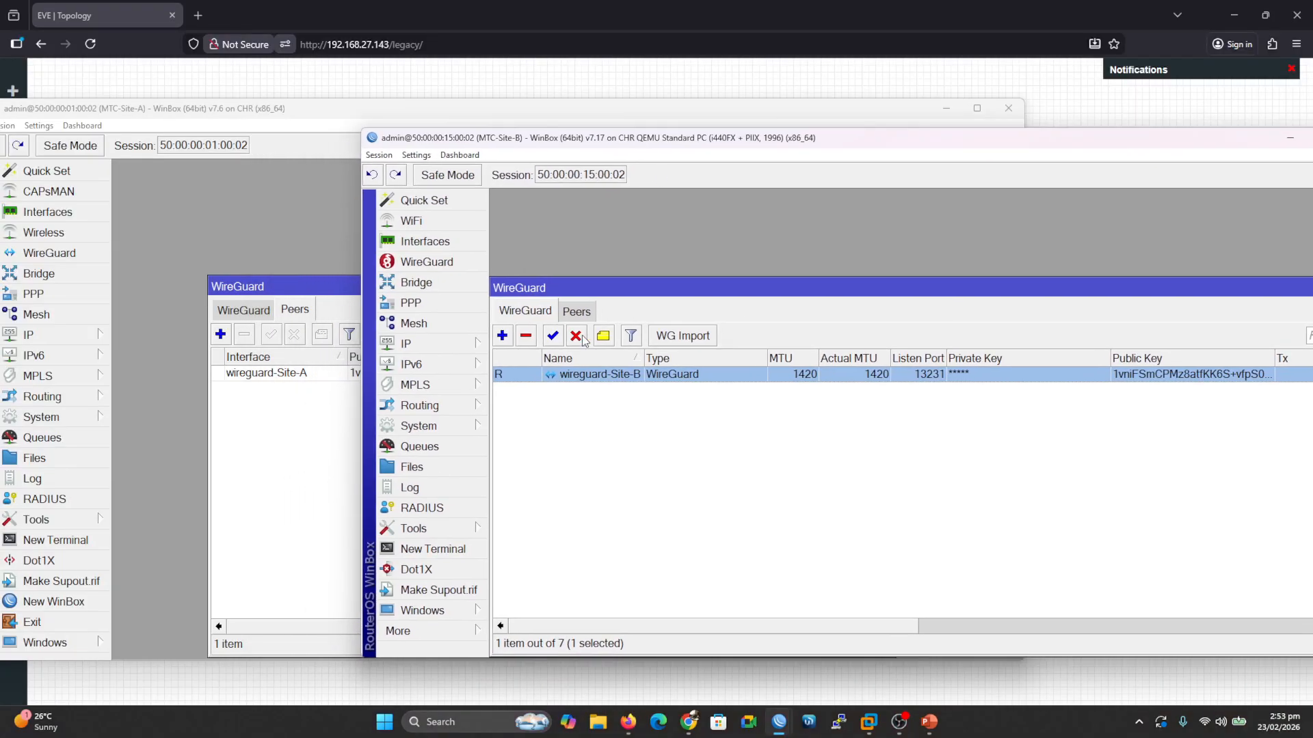
{"action": "left_click", "coordinate": [576, 312]}
{"action": "left_click", "coordinate": [502, 335]}
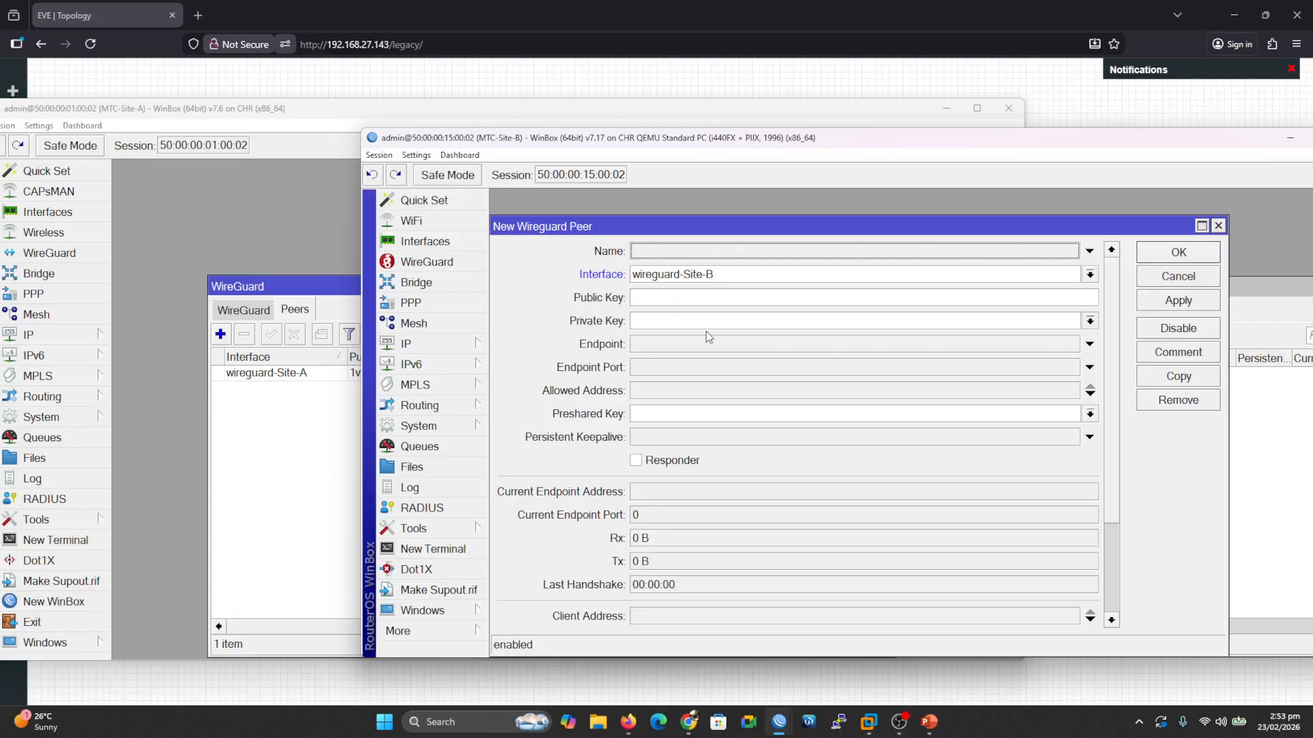
{"action": "left_click", "coordinate": [687, 254]}
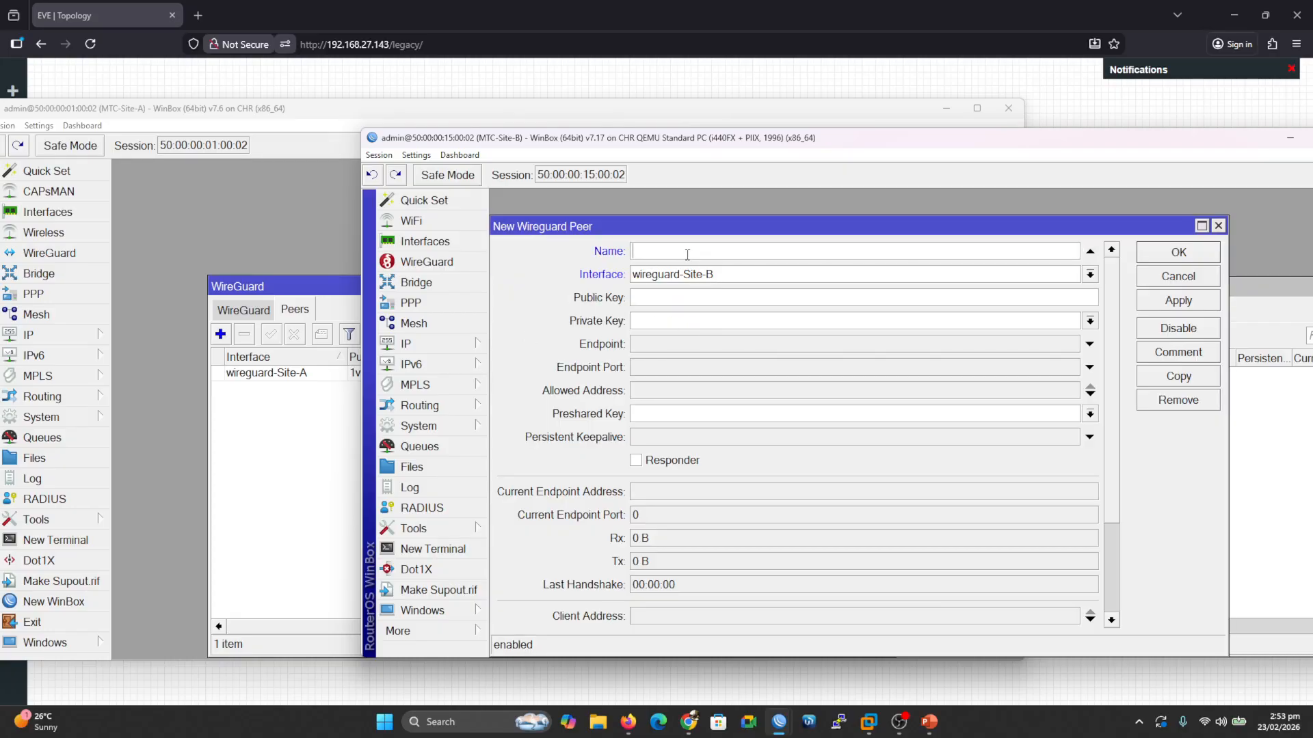
{"action": "type", "text": "Site-a vpn"}
{"action": "left_click", "coordinate": [745, 277]}
{"action": "left_click", "coordinate": [745, 279]}
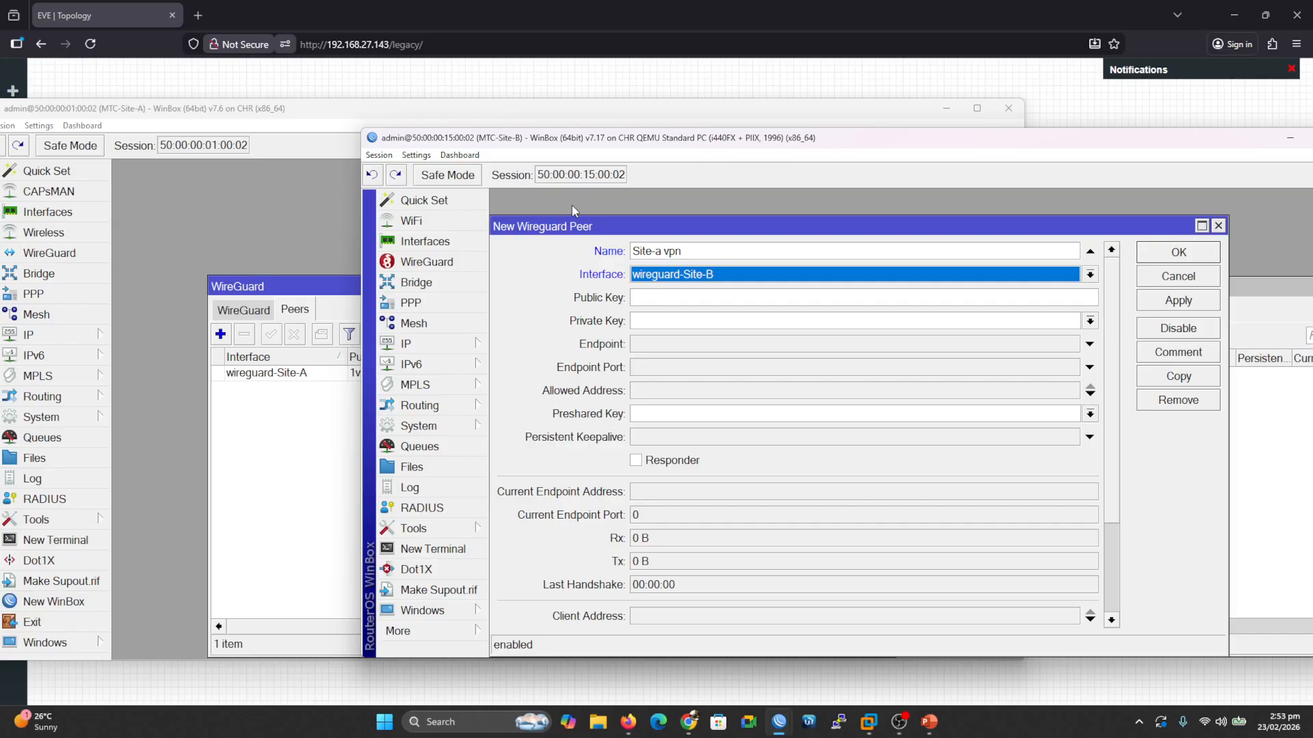
Step: Copy the public key of wireguard-Site-A from the Site-A router into the new Site-B peer's public key
{"action": "left_click_drag", "start_coordinate": [511, 147], "coordinate": [609, 149]}
{"action": "left_click", "coordinate": [366, 286]}
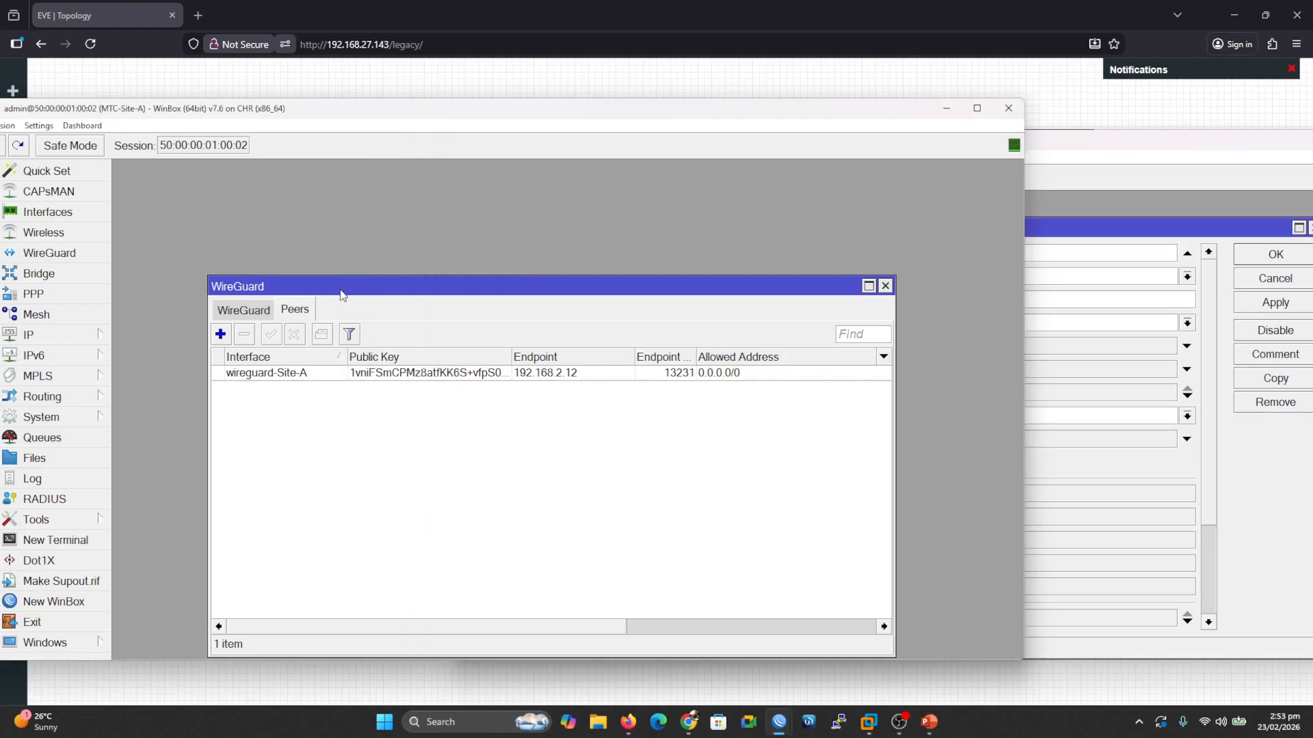
{"action": "left_click", "coordinate": [250, 313]}
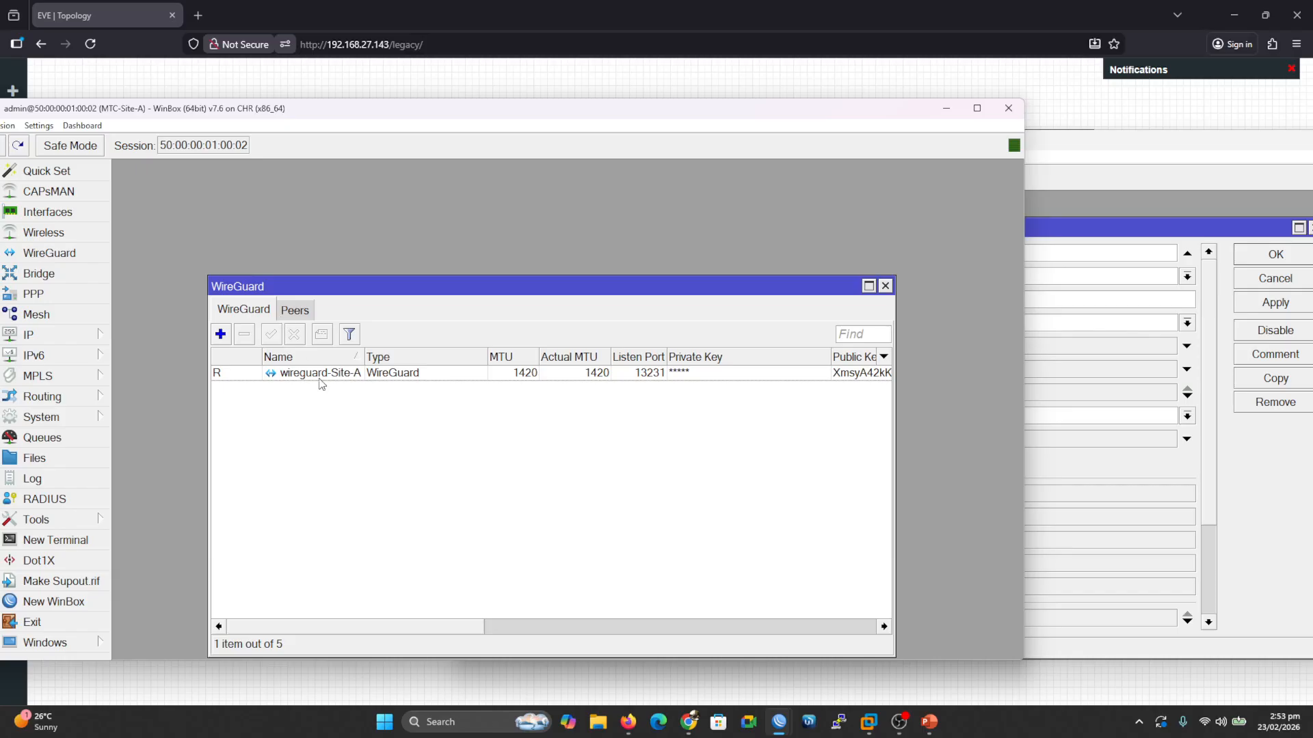
{"action": "double_click", "coordinate": [342, 376]}
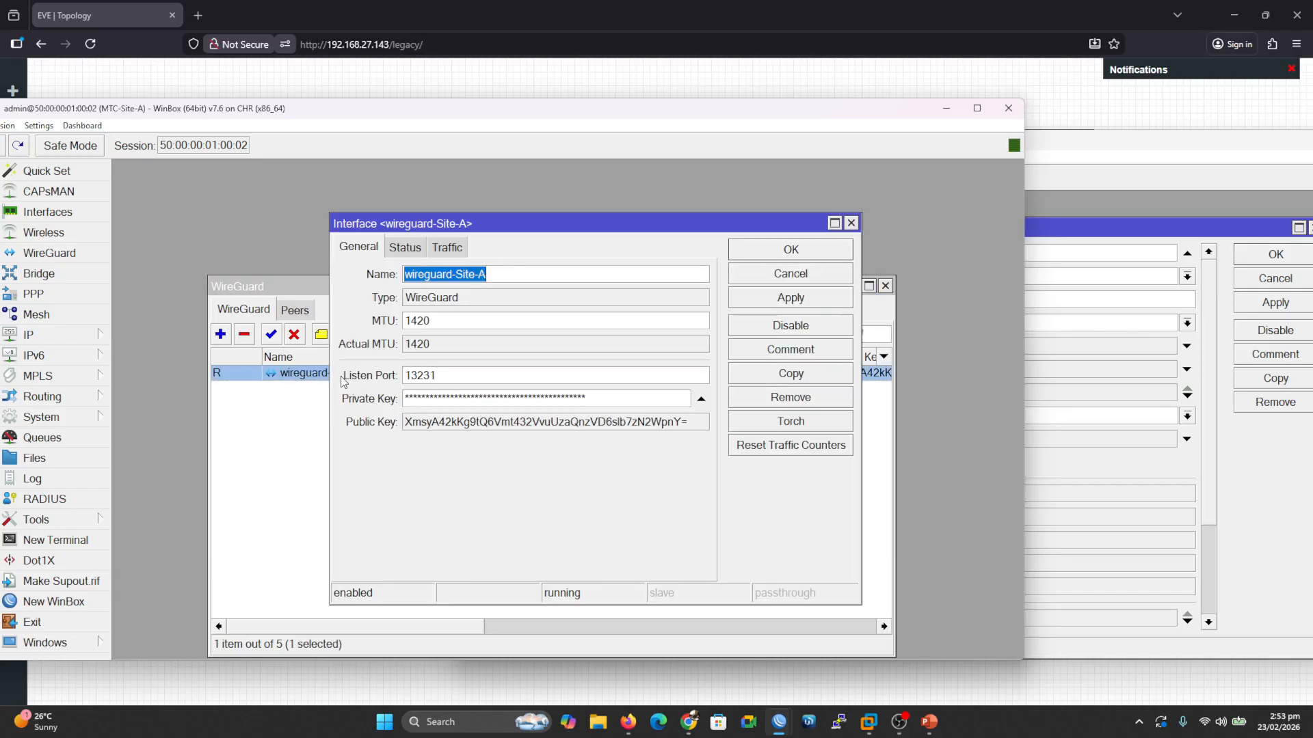
{"action": "double_click", "coordinate": [495, 422]}
{"action": "key", "text": "ctrl+c"}
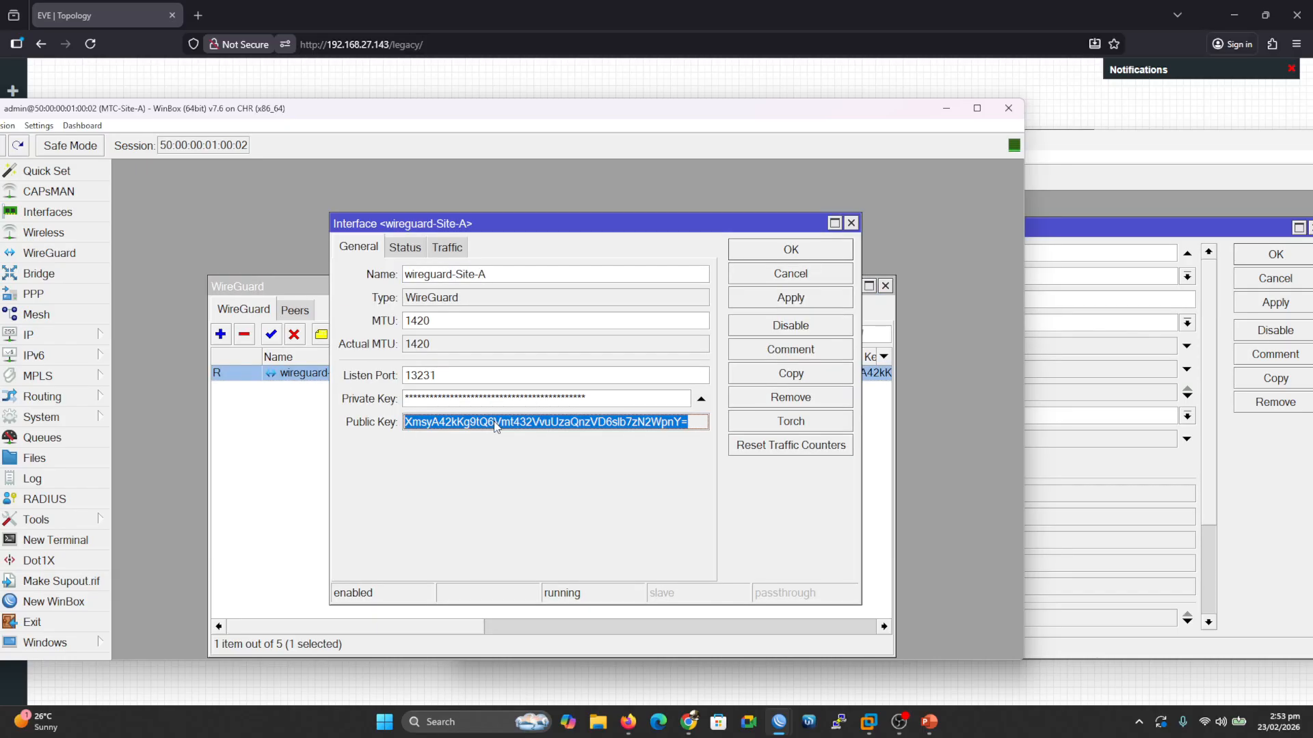
{"action": "left_click", "coordinate": [1088, 142]}
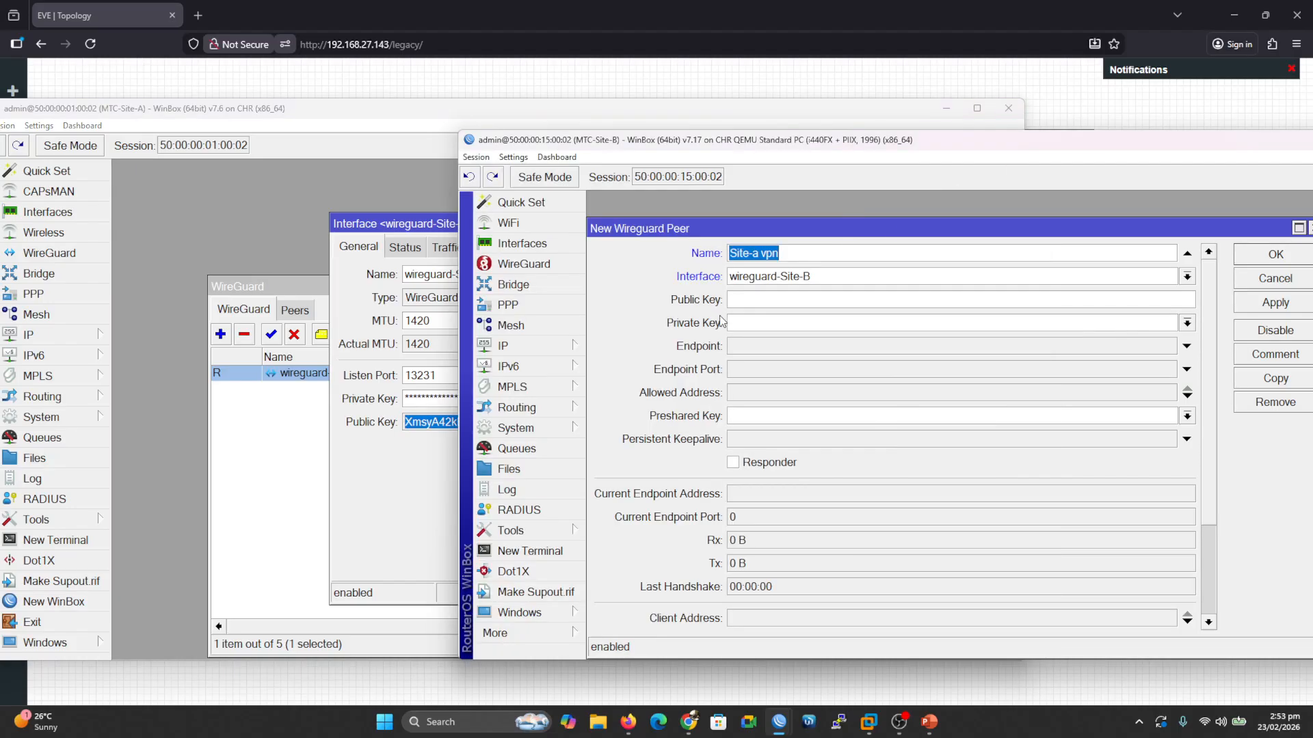
{"action": "left_click", "coordinate": [745, 301]}
{"action": "key", "text": "ctrl+v"}
Step: Set the new Site-B peer's private key to none and its endpoint to 192.168.1.101
{"action": "left_click", "coordinate": [1187, 323]}
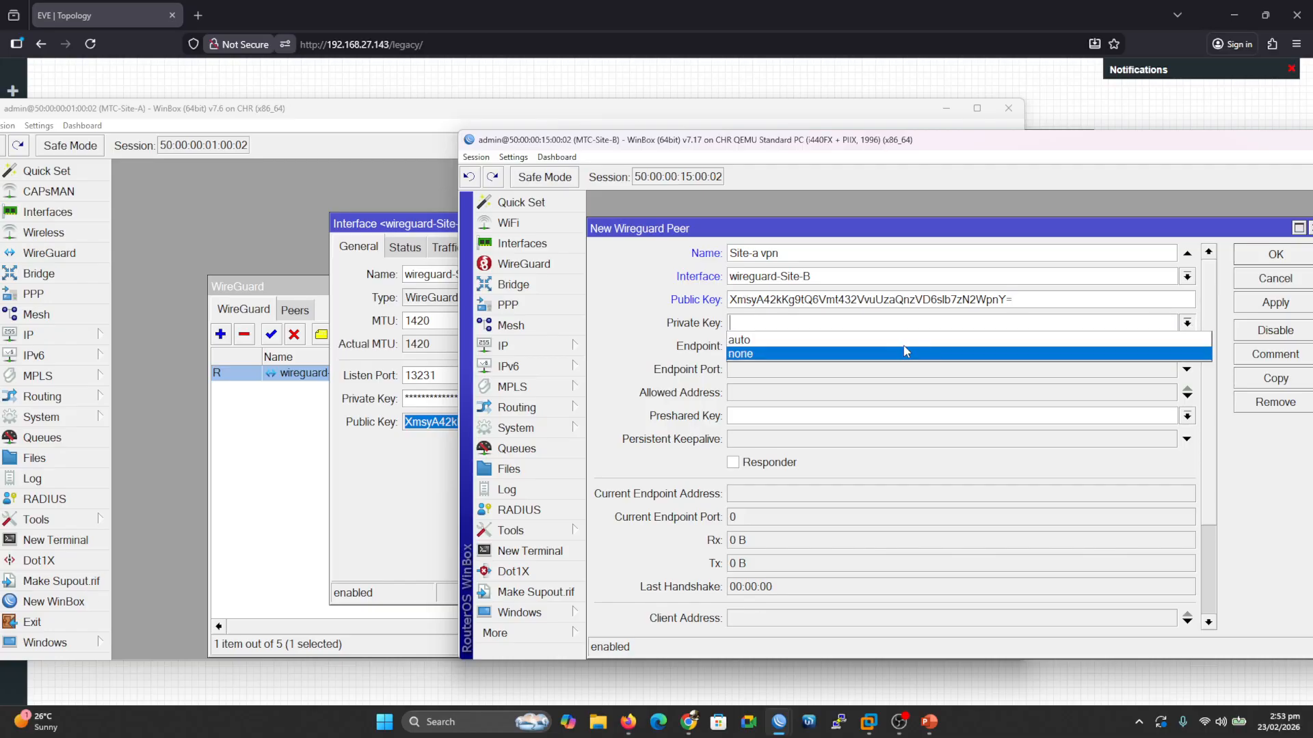
{"action": "left_click", "coordinate": [776, 353]}
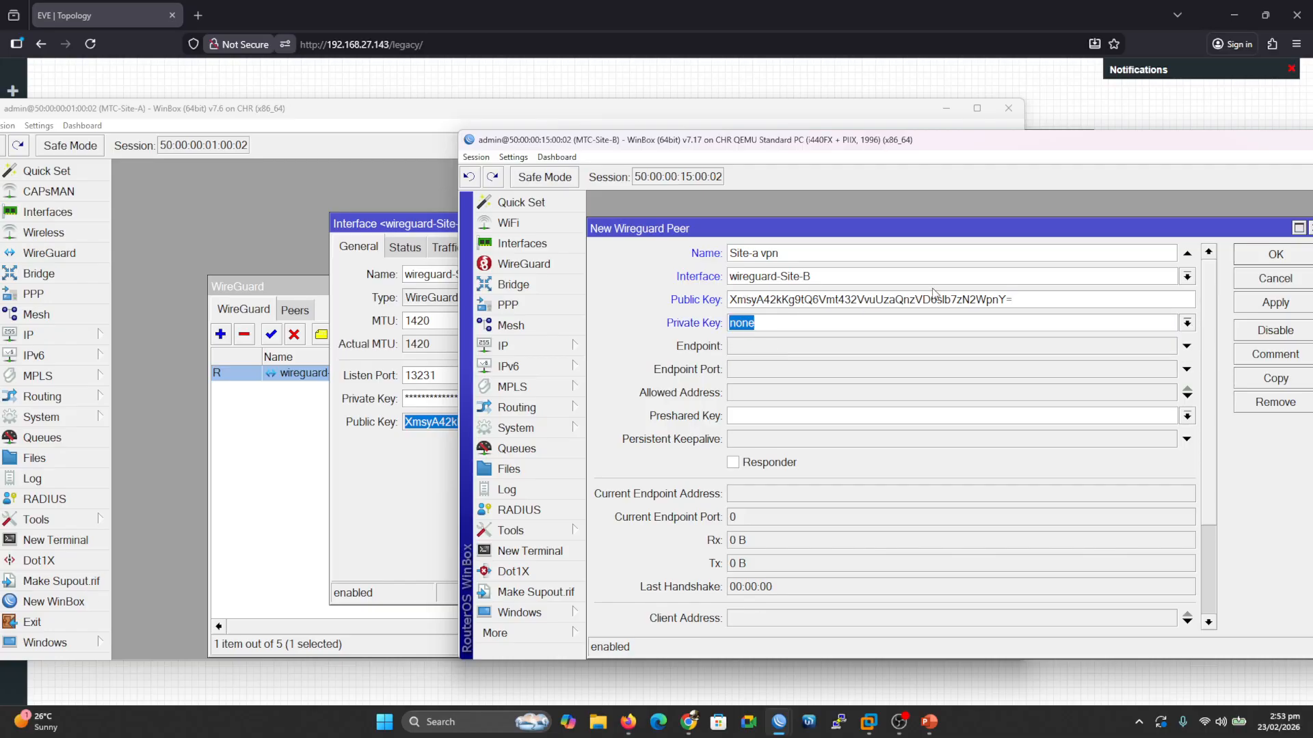
{"action": "left_click", "coordinate": [769, 349]}
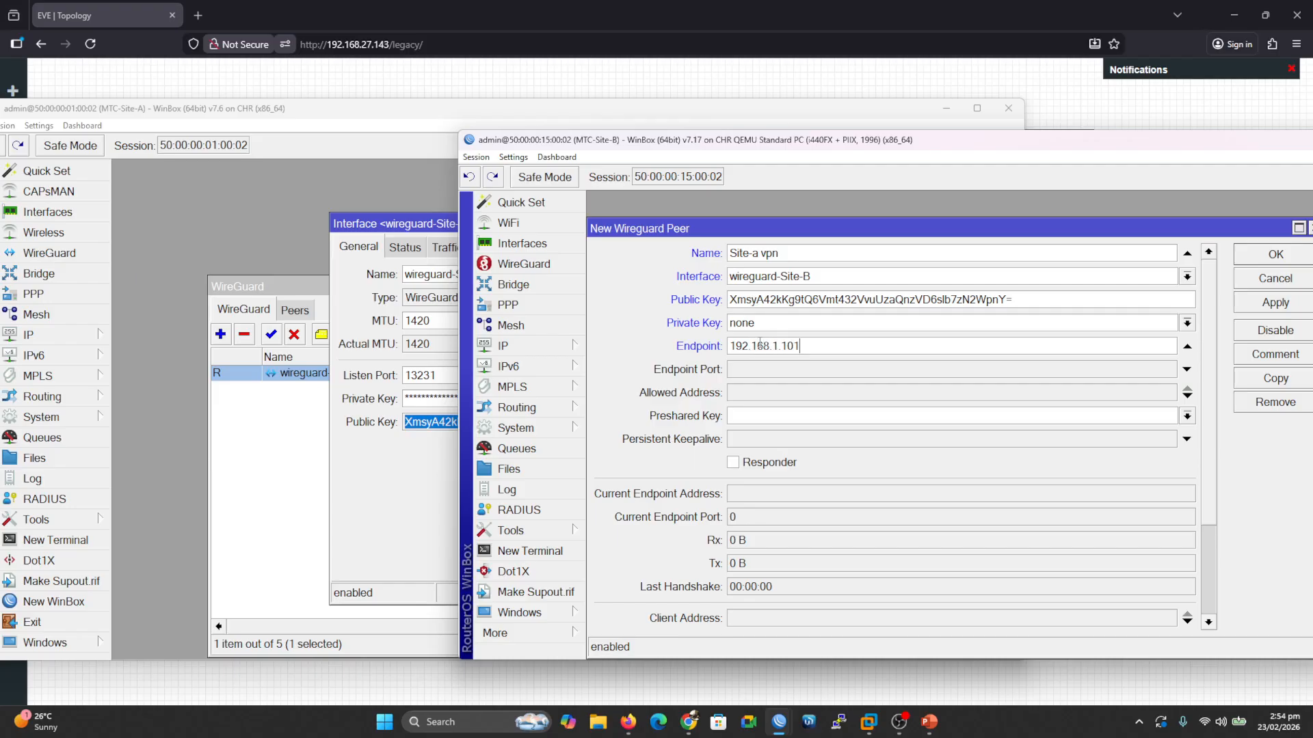
Step: Check the Site-A router's WAN address in its address list and correct the Site-B peer's endpoint to 192.168.1.102
{"action": "left_click", "coordinate": [357, 121]}
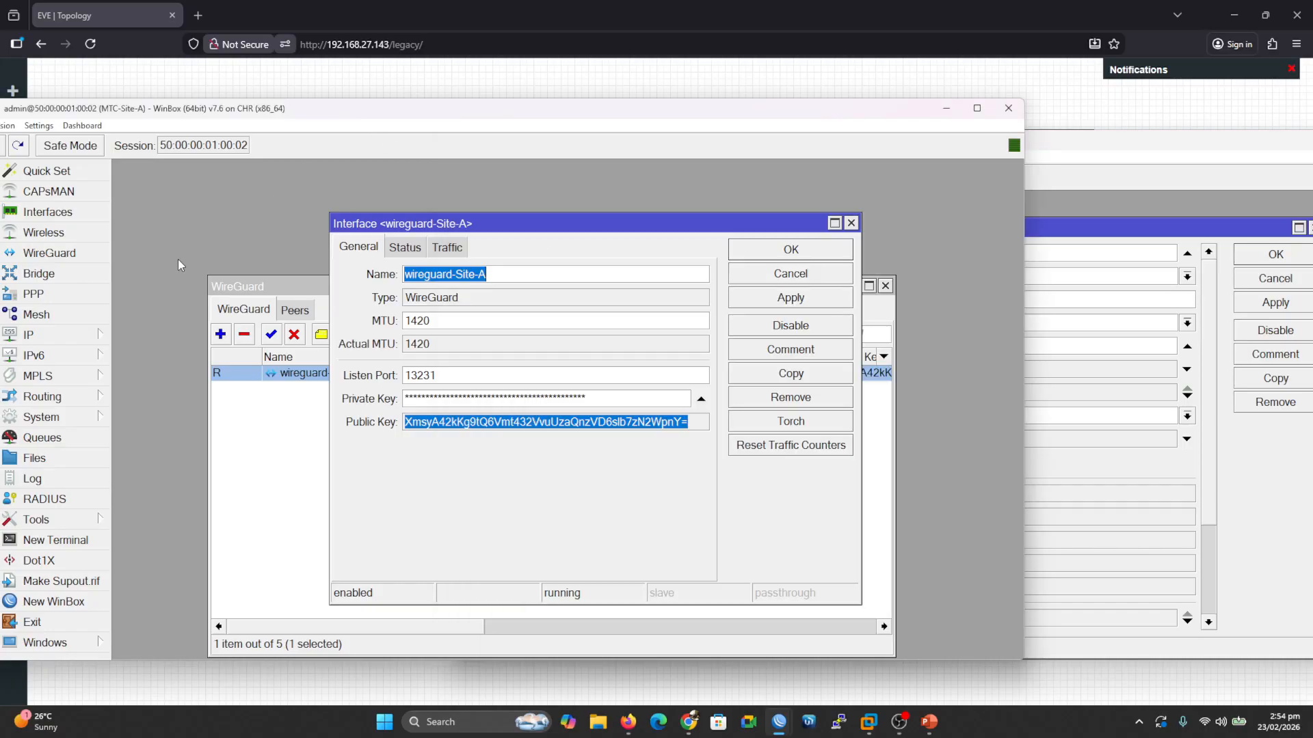
{"action": "left_click", "coordinate": [106, 327]}
{"action": "left_click", "coordinate": [161, 182]}
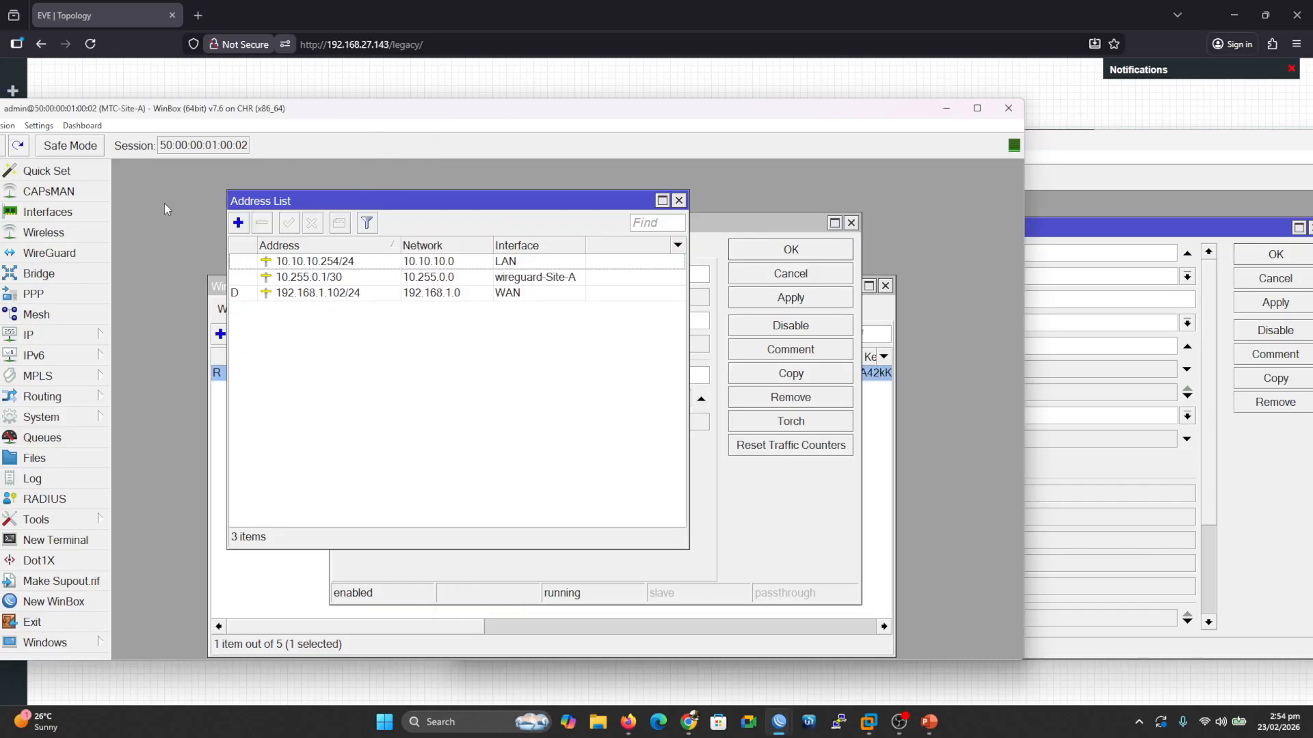
{"action": "left_click", "coordinate": [347, 294]}
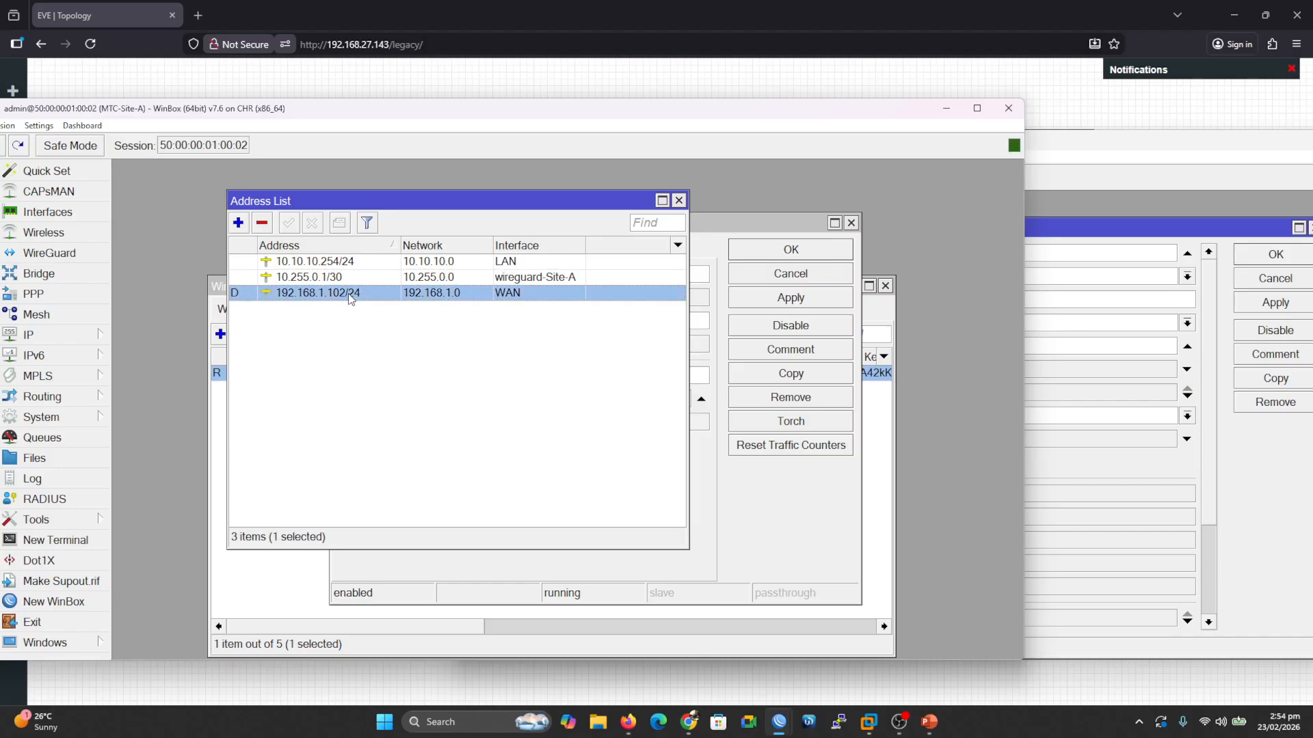
{"action": "left_click", "coordinate": [1096, 159]}
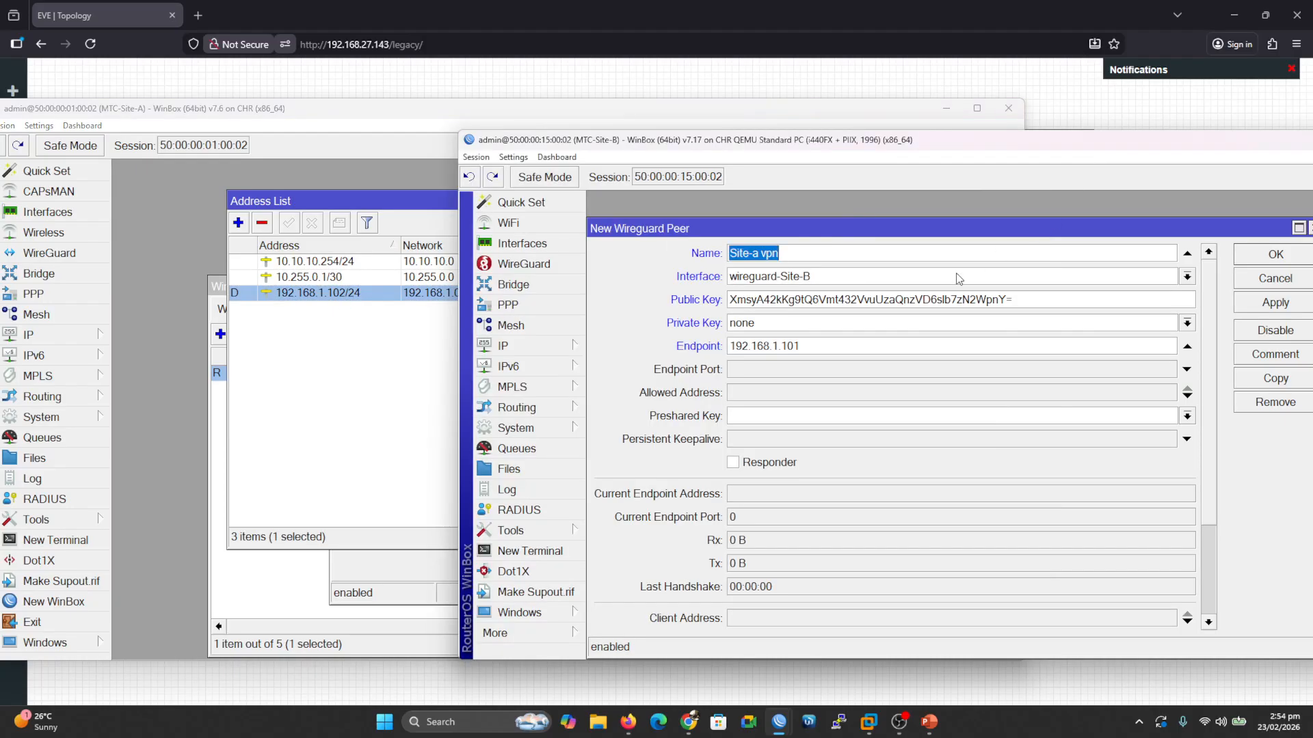
{"action": "left_click", "coordinate": [822, 345]}
Step: Set the Site-B peer's endpoint port to 13231 and allowed address to 0.0.0.0/0, and save the peer
{"action": "left_click", "coordinate": [768, 372]}
{"action": "type", "text": "1"}
{"action": "type", "text": "1"}
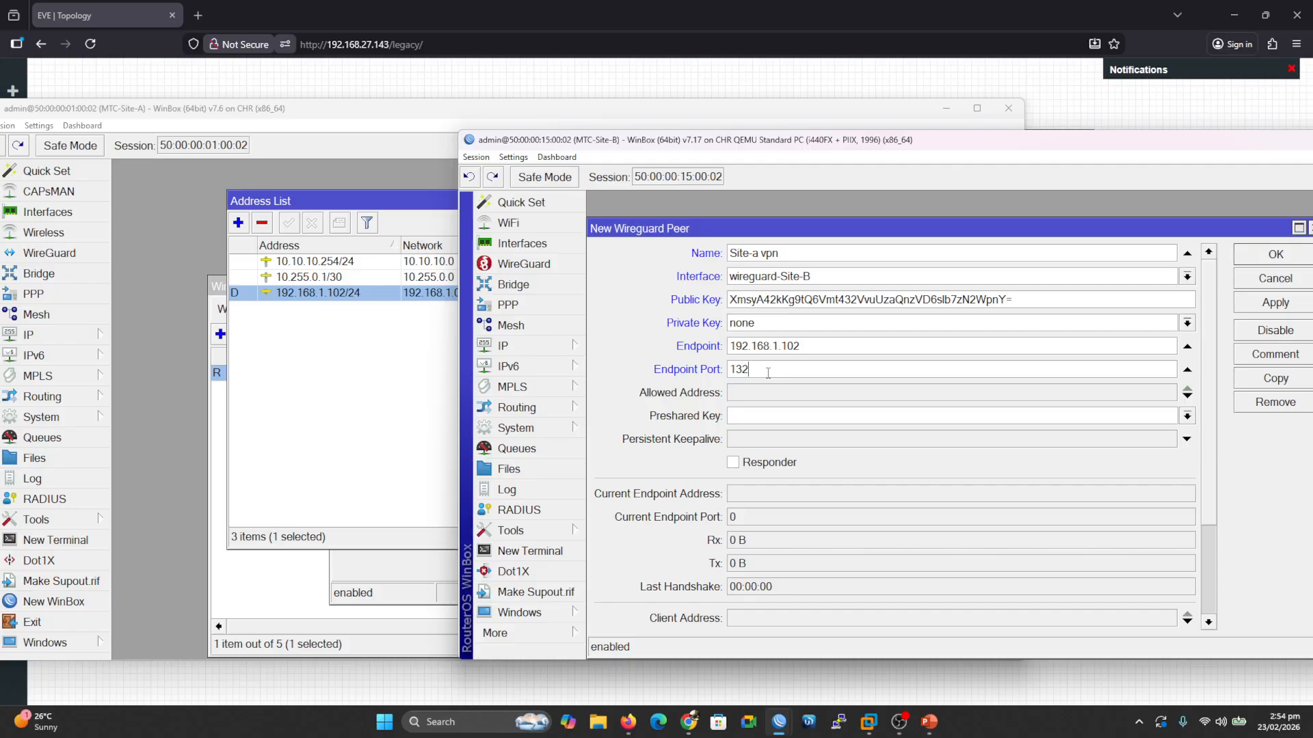
{"action": "left_click", "coordinate": [750, 393]}
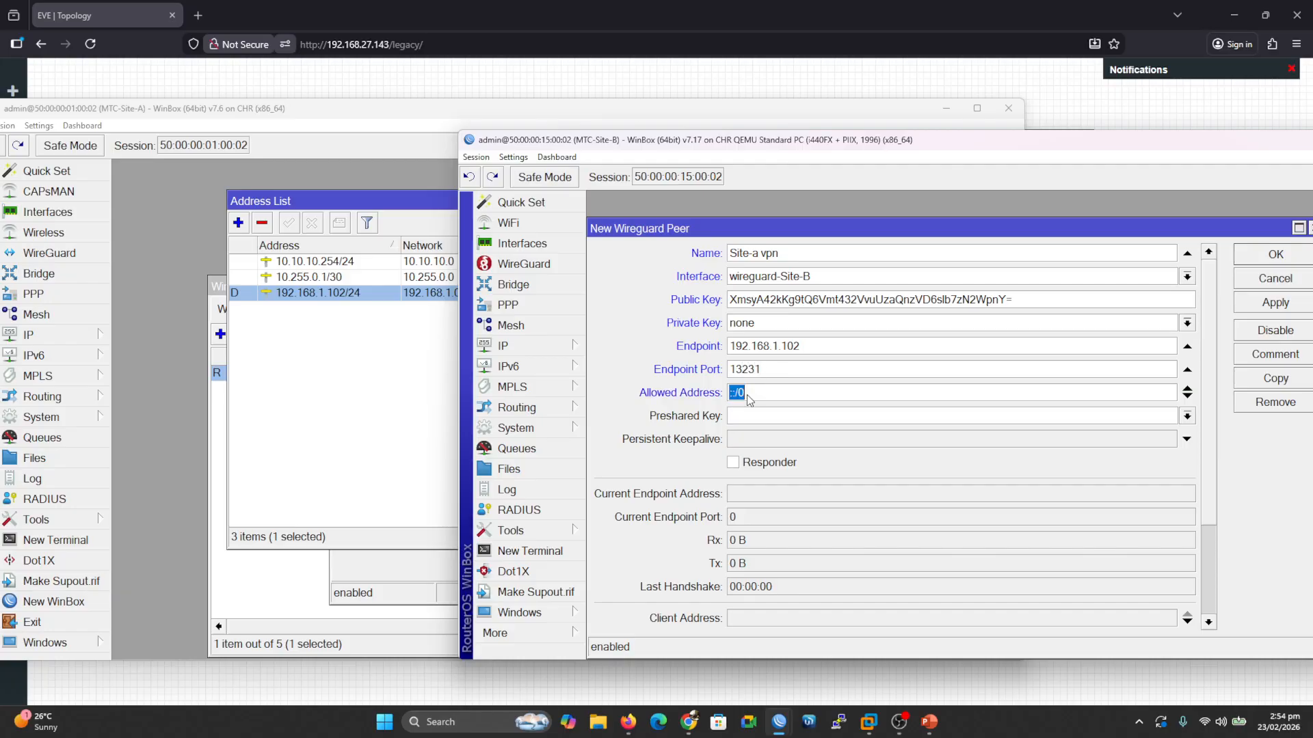
{"action": "type", "text": "0.0.0.0"}
{"action": "left_click_drag", "start_coordinate": [1108, 150], "coordinate": [1060, 147]}
{"action": "left_click", "coordinate": [1219, 305]}
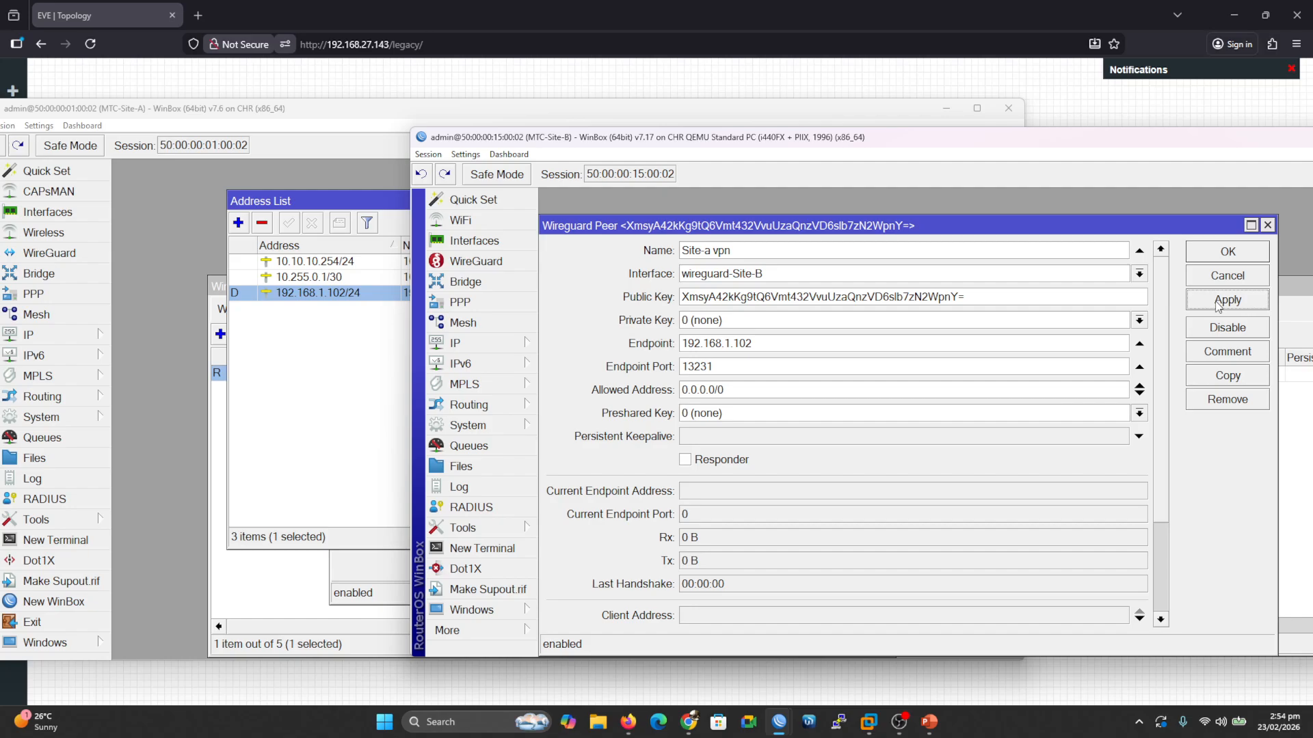
{"action": "left_click", "coordinate": [1225, 260]}
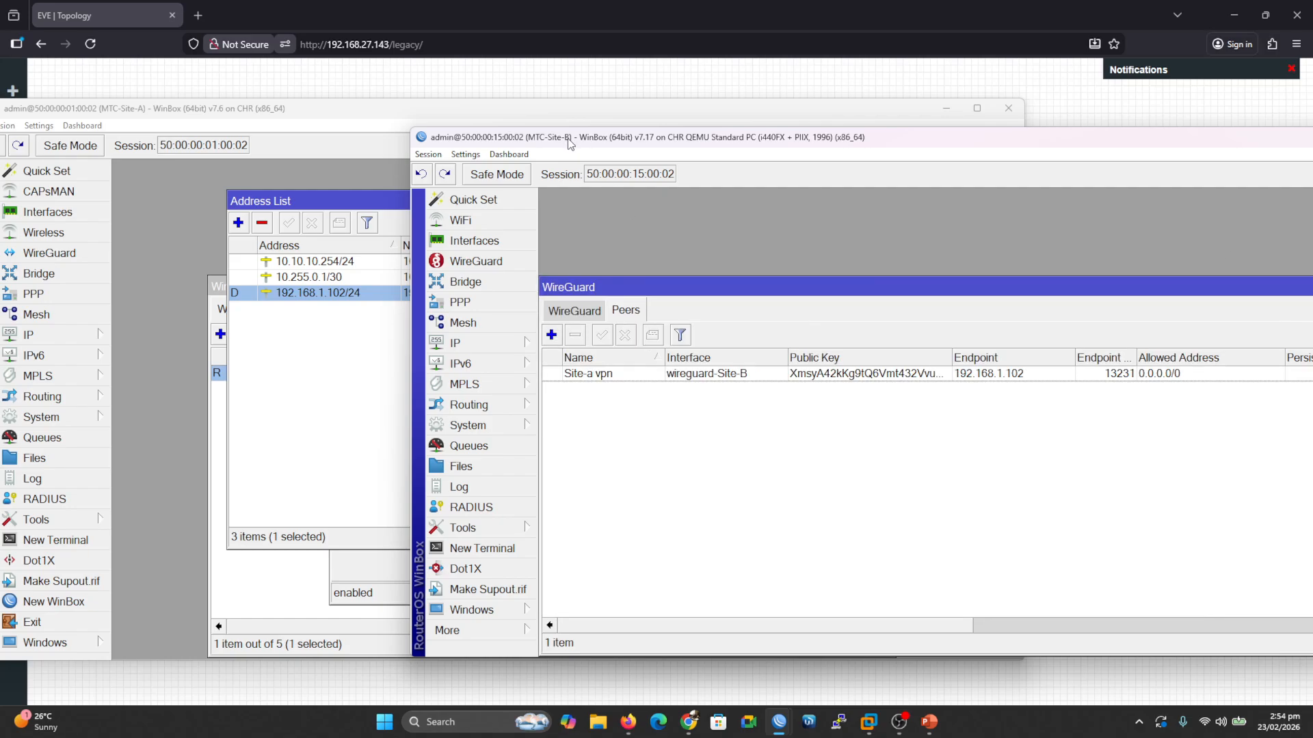
Step: On the Site-A router, close the address list and the wireguard-Site-A interface settings, and open the IP route list
{"action": "left_click_drag", "start_coordinate": [569, 138], "coordinate": [686, 144]}
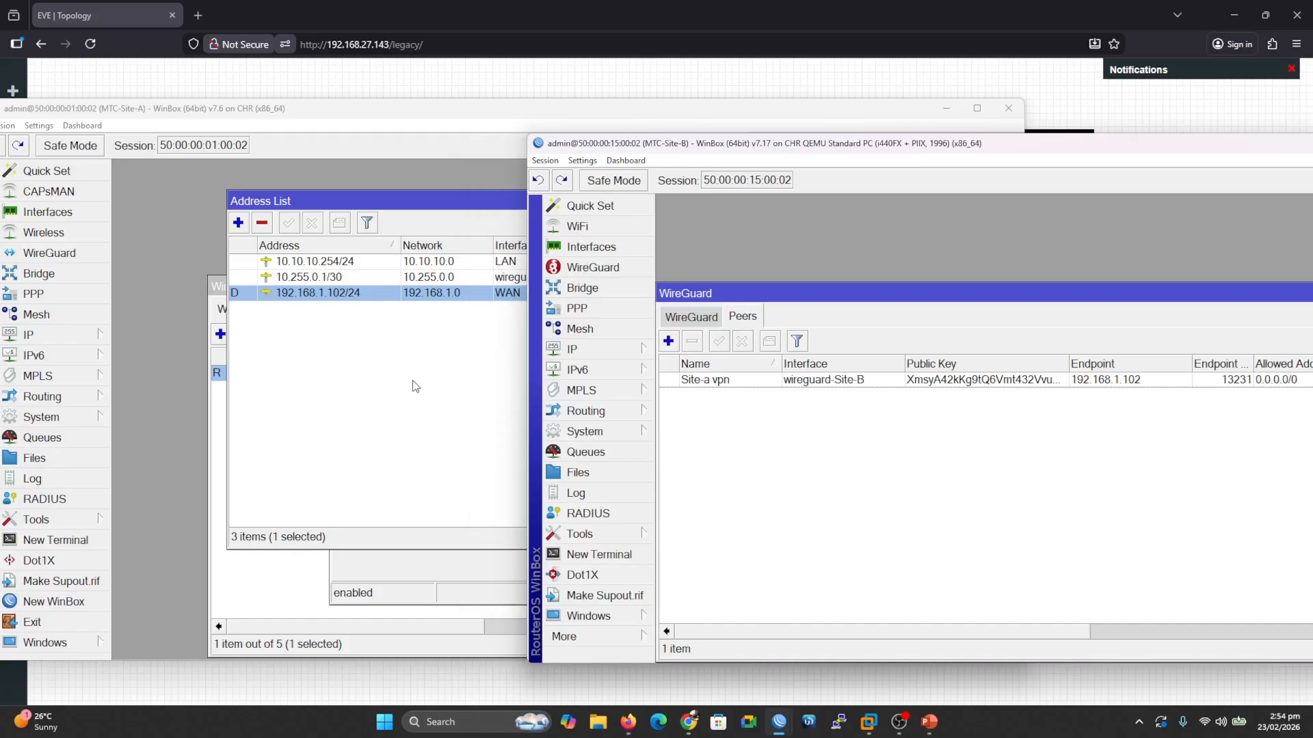
{"action": "left_click", "coordinate": [331, 124]}
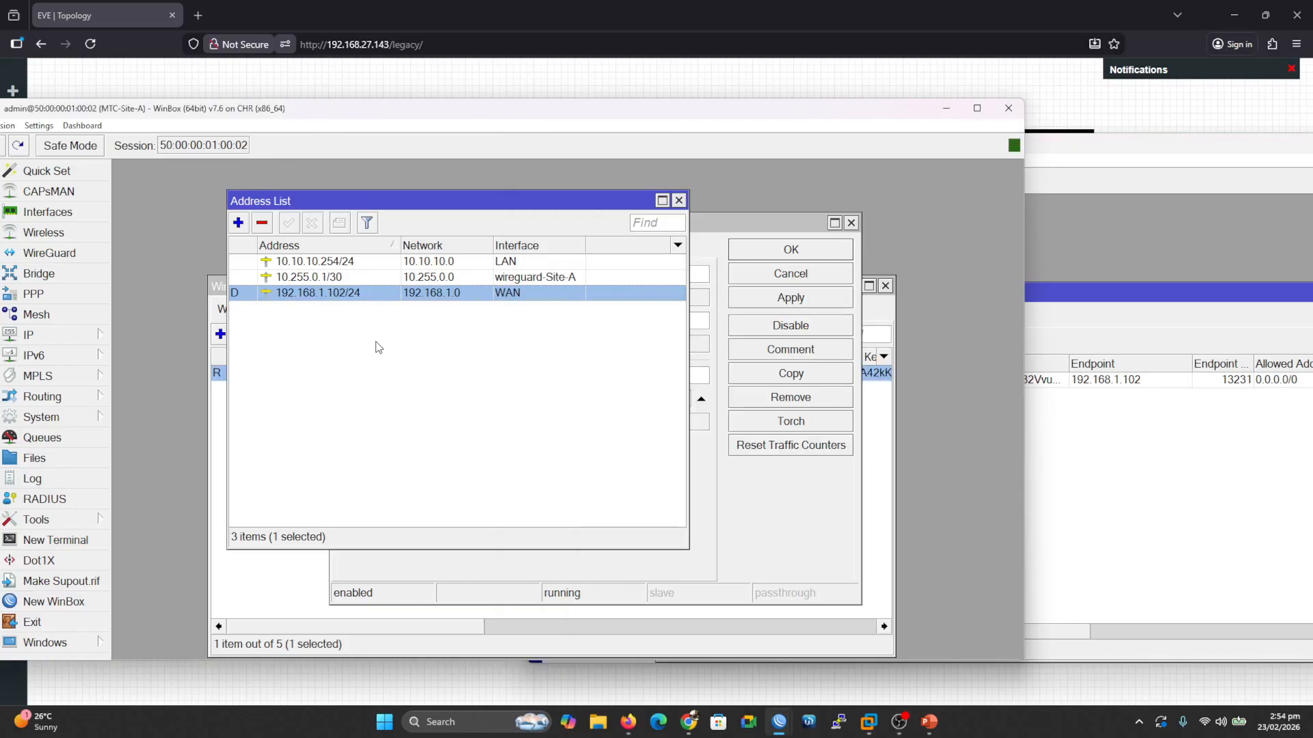
{"action": "left_click", "coordinate": [678, 200]}
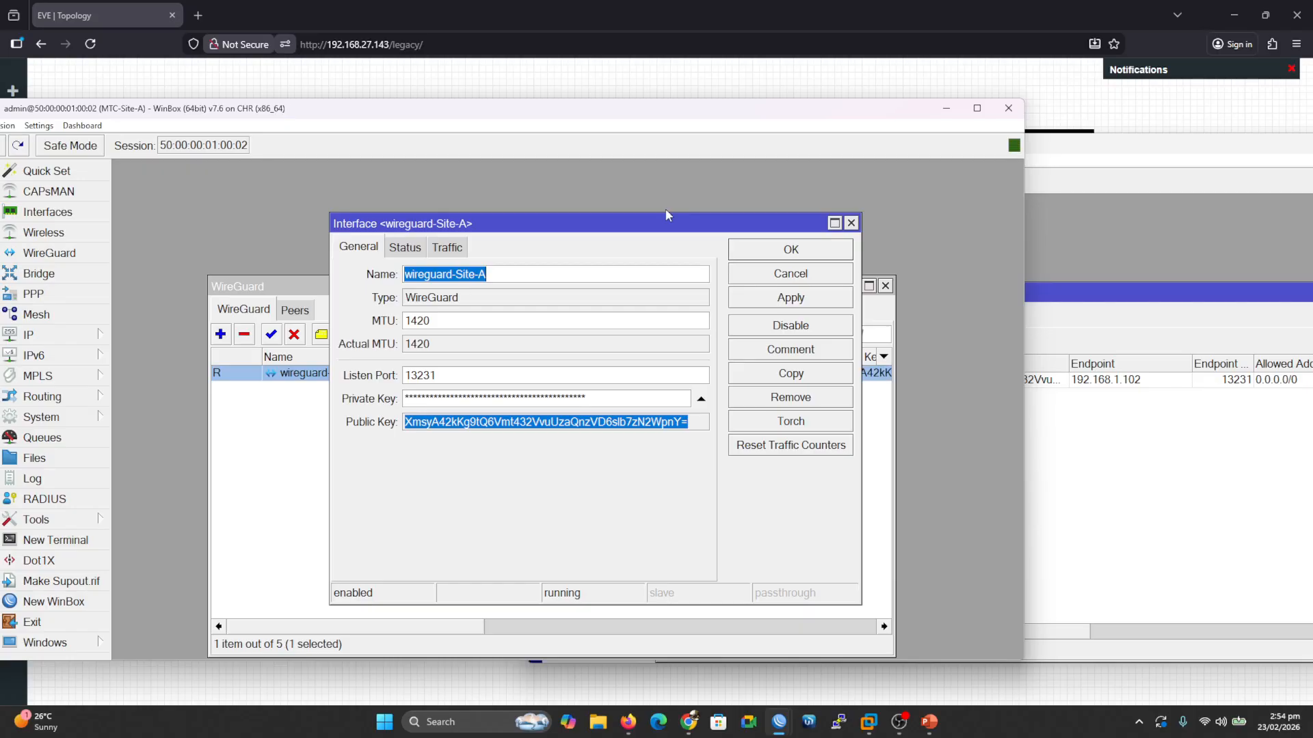
{"action": "left_click", "coordinate": [793, 253]}
{"action": "left_click", "coordinate": [46, 335]}
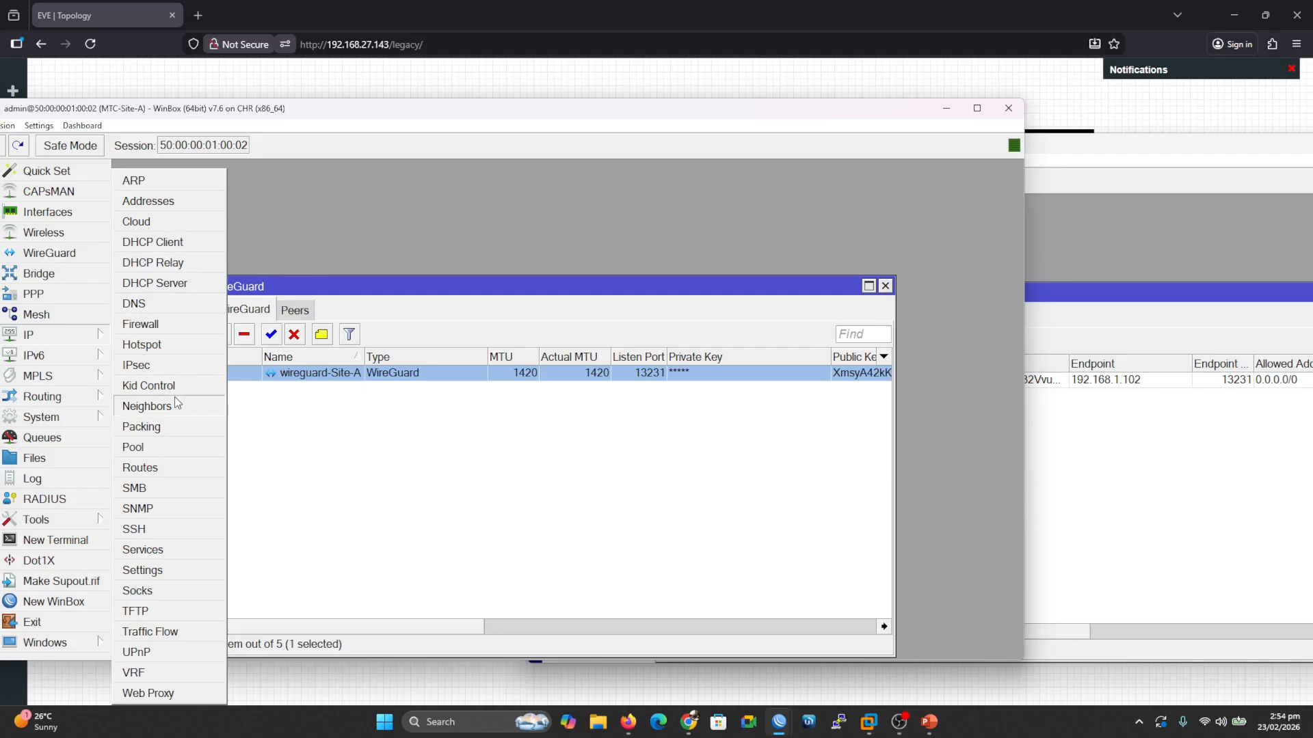
{"action": "left_click", "coordinate": [145, 468]}
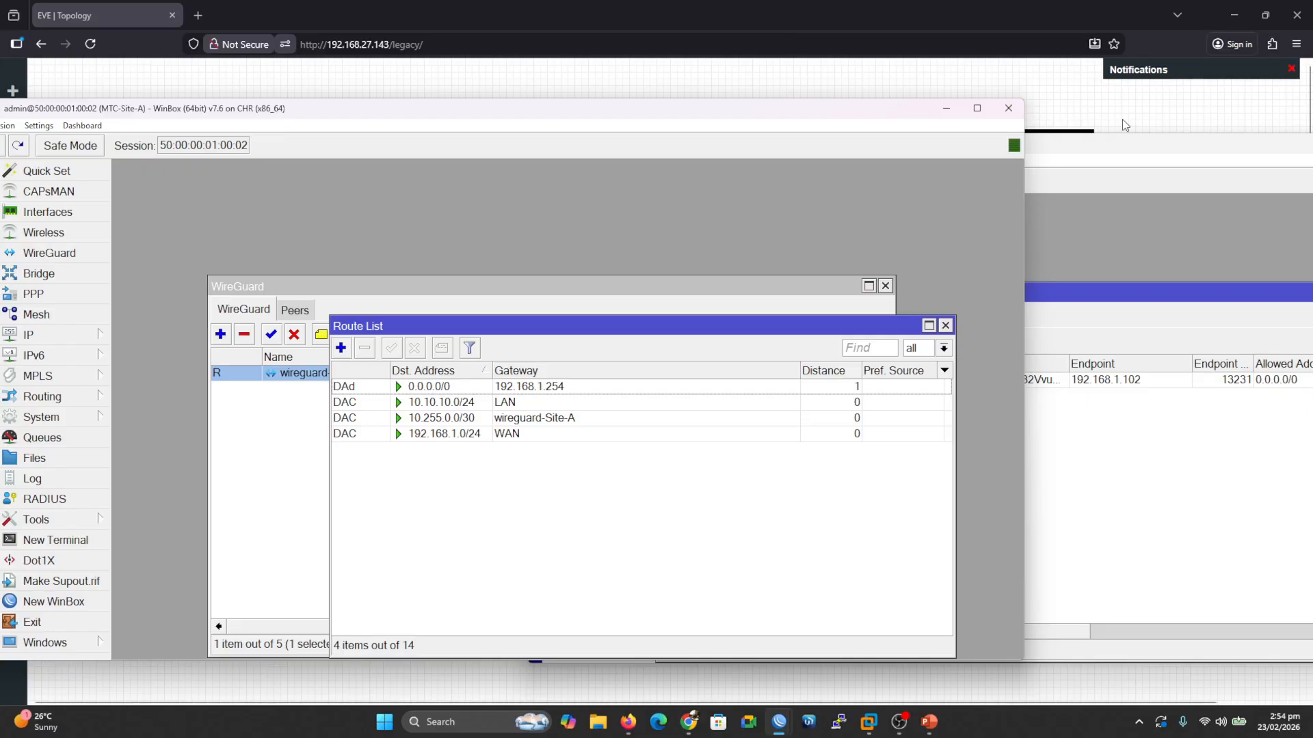
Step: Check the Site-B LAN subnet in the EVE topology and return to the Site-A router's WinBox session
{"action": "left_click", "coordinate": [1052, 132]}
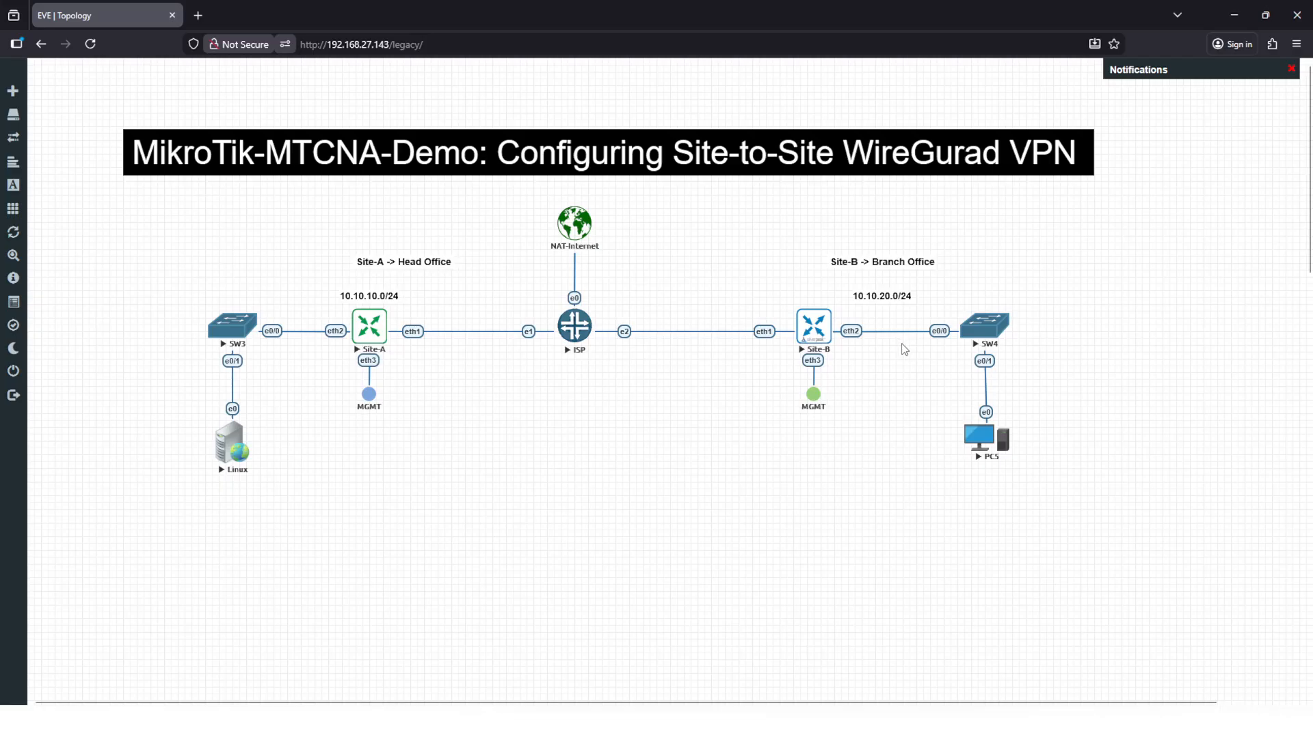
{"action": "left_click_drag", "start_coordinate": [853, 312], "coordinate": [937, 309]}
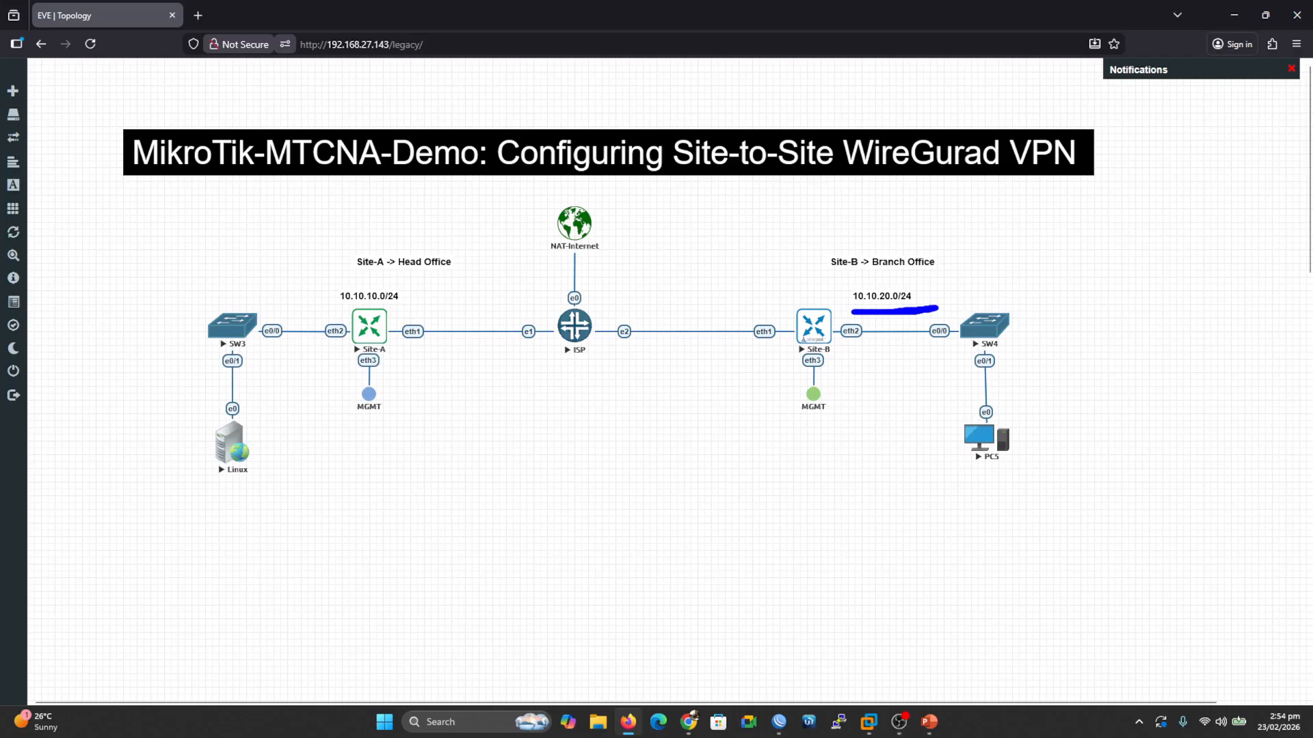
{"action": "key", "text": "Escape"}
{"action": "mouse_move", "coordinate": [780, 725]}
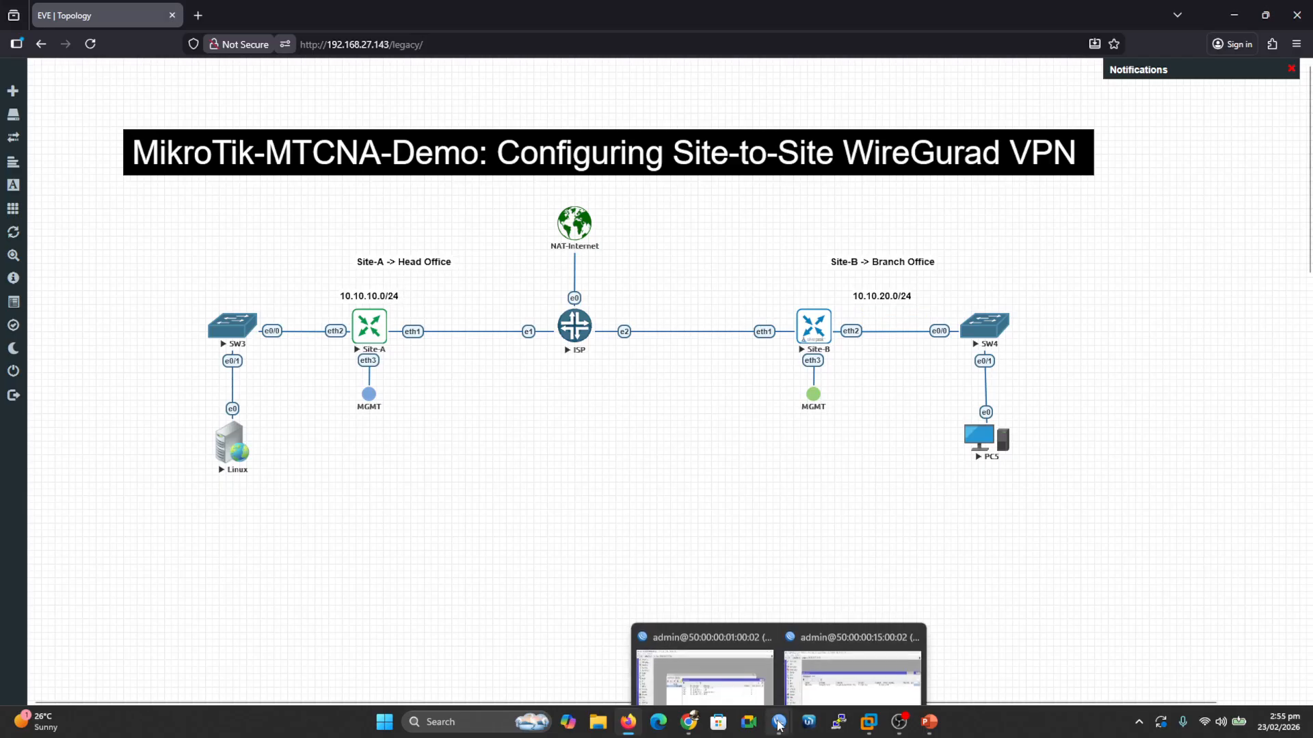
{"action": "left_click", "coordinate": [718, 668]}
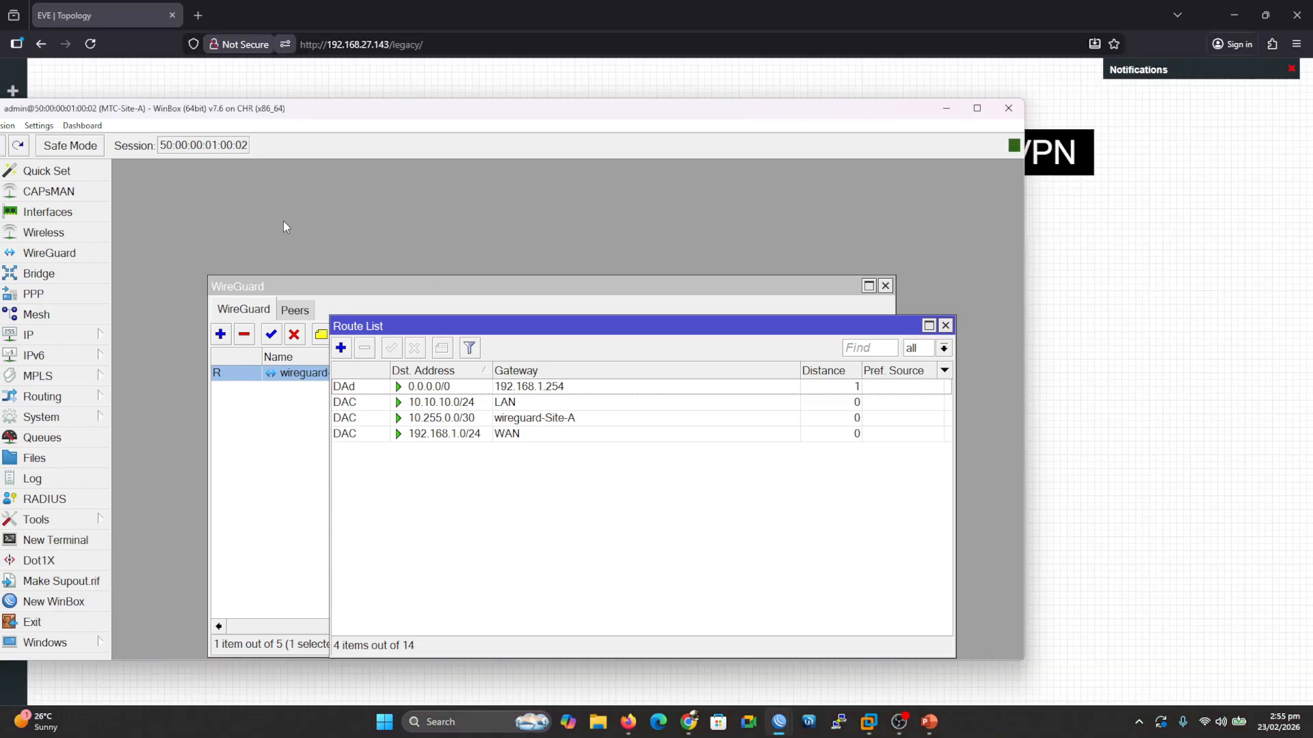
Step: Add a static route on Site-A to 10.10.20.0/24 via gateway 10.255.0.2 with ping as the gateway check
{"action": "left_click_drag", "start_coordinate": [322, 117], "coordinate": [359, 112]}
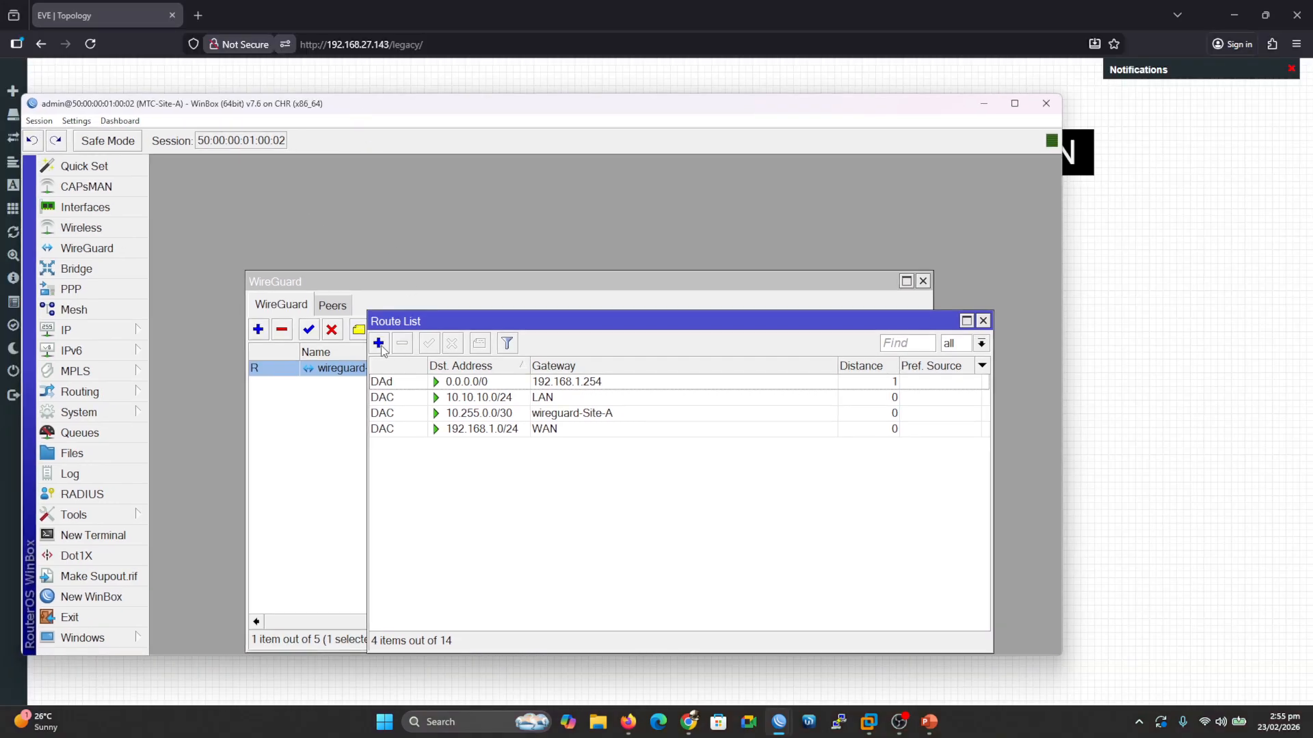
{"action": "left_click", "coordinate": [379, 344]}
{"action": "type", "text": "10."}
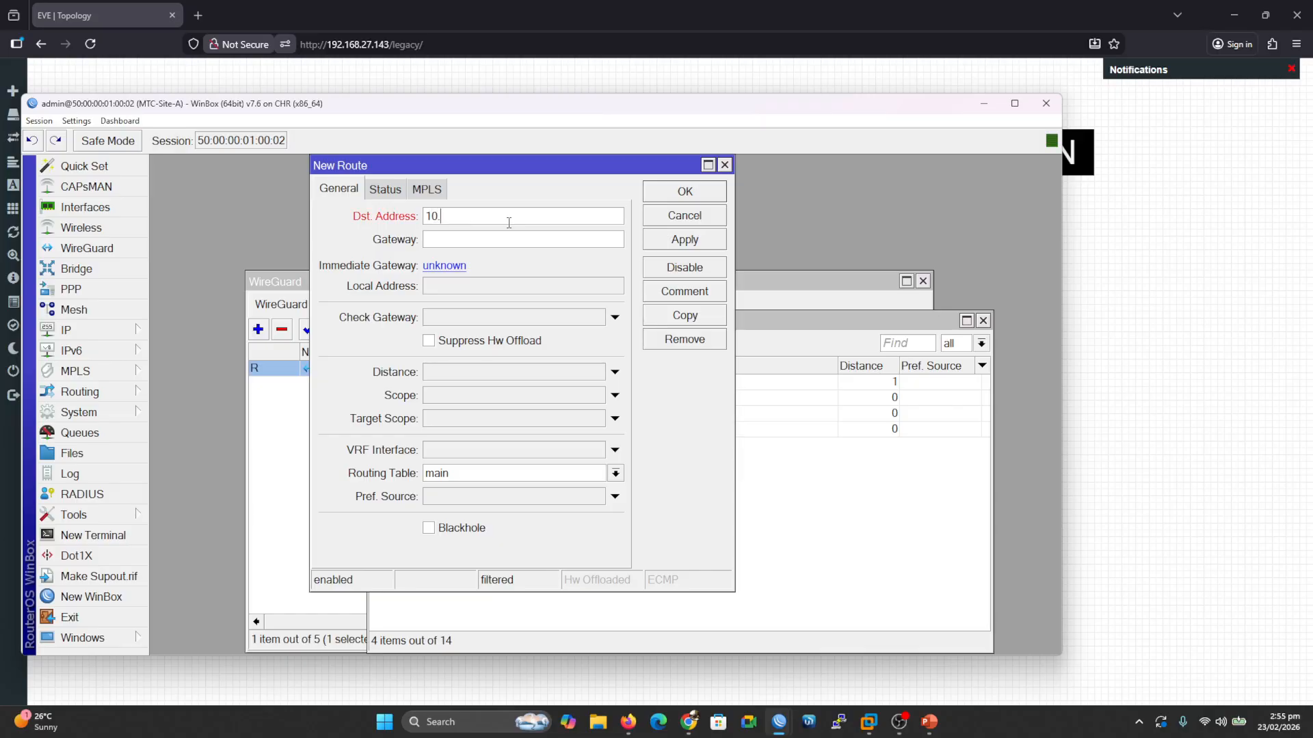
{"action": "type", "text": "10.20.0/24"}
{"action": "type", "text": "10.255"}
{"action": "type", "text": ".0"}
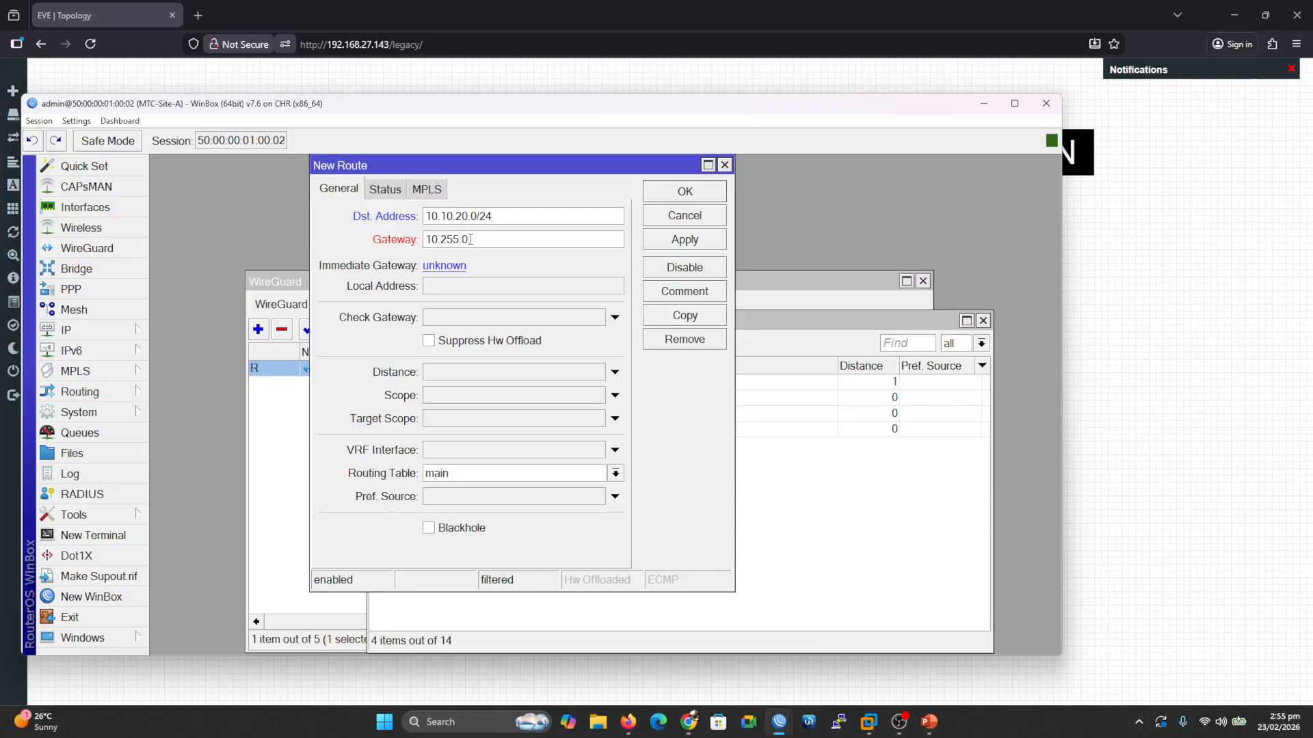
{"action": "type", "text": ".2"}
{"action": "left_click", "coordinate": [441, 317]}
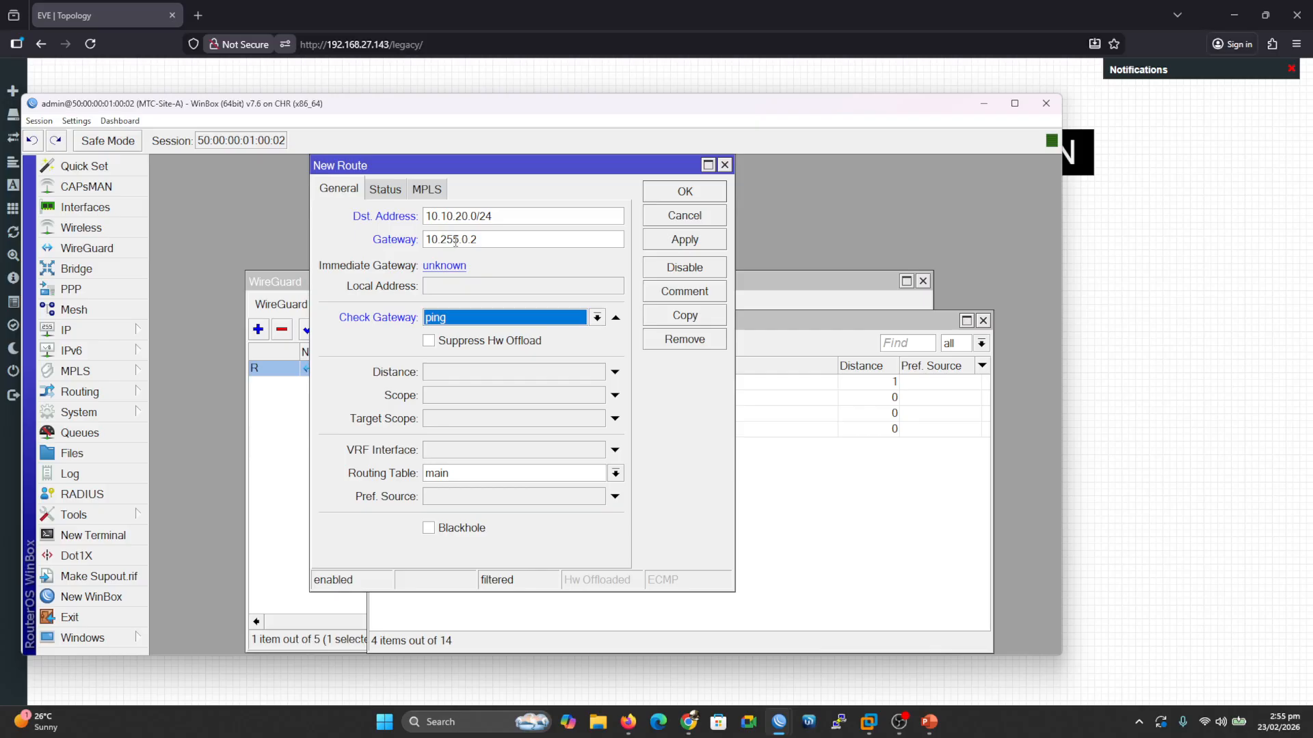
{"action": "left_click", "coordinate": [662, 241]}
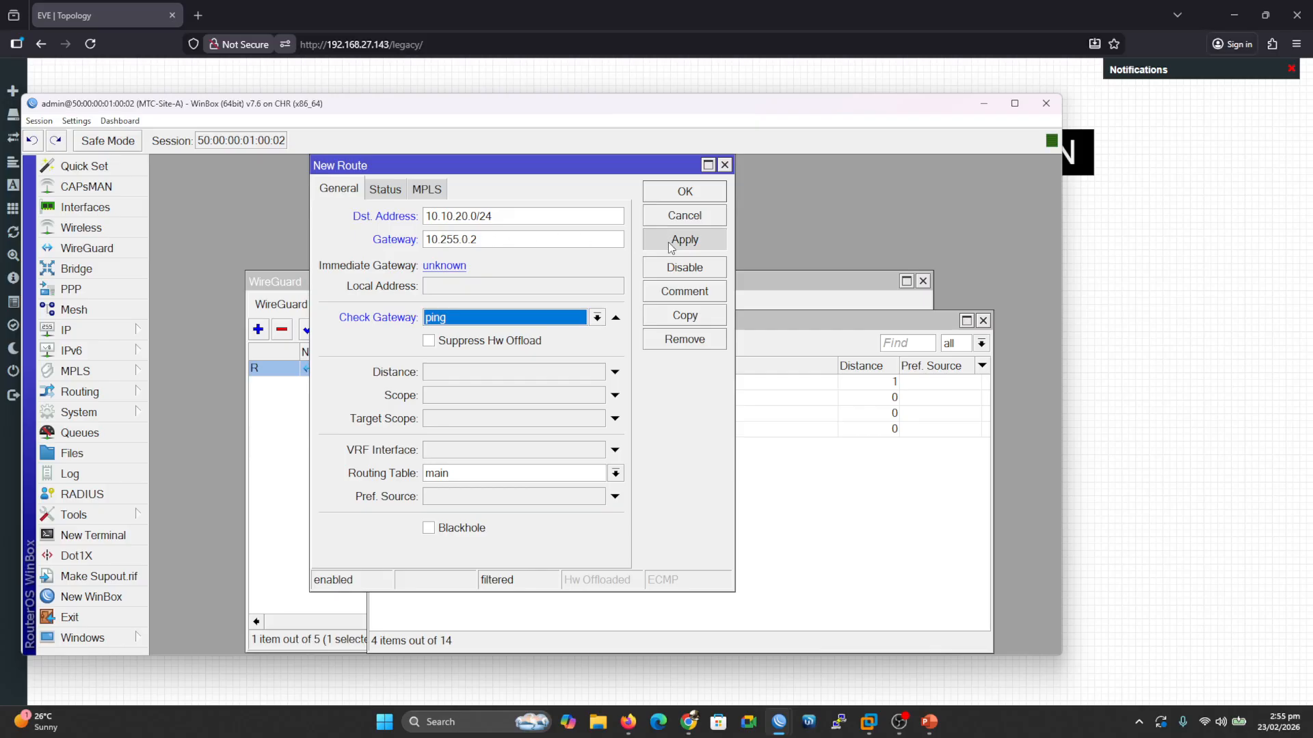
{"action": "left_click", "coordinate": [673, 201]}
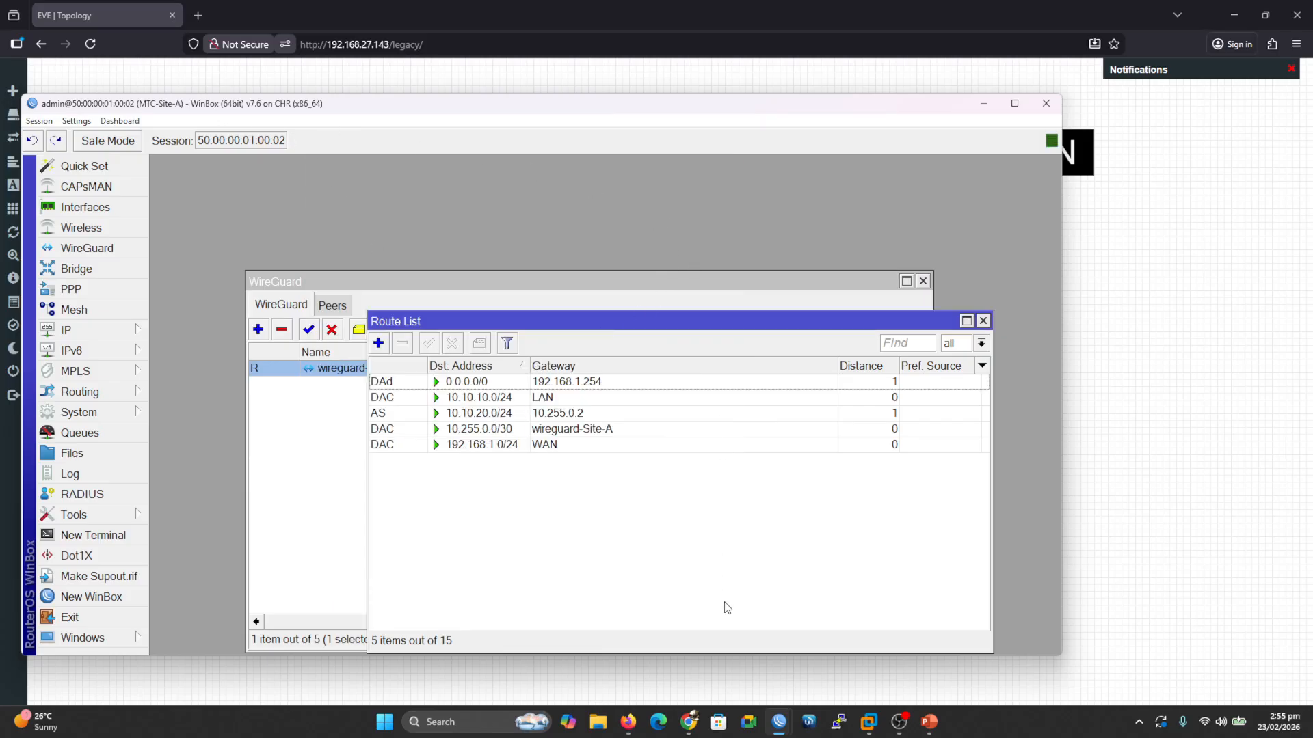
Step: Switch to the Site-B router's WinBox session and open its IP route list
{"action": "mouse_move", "coordinate": [779, 722]}
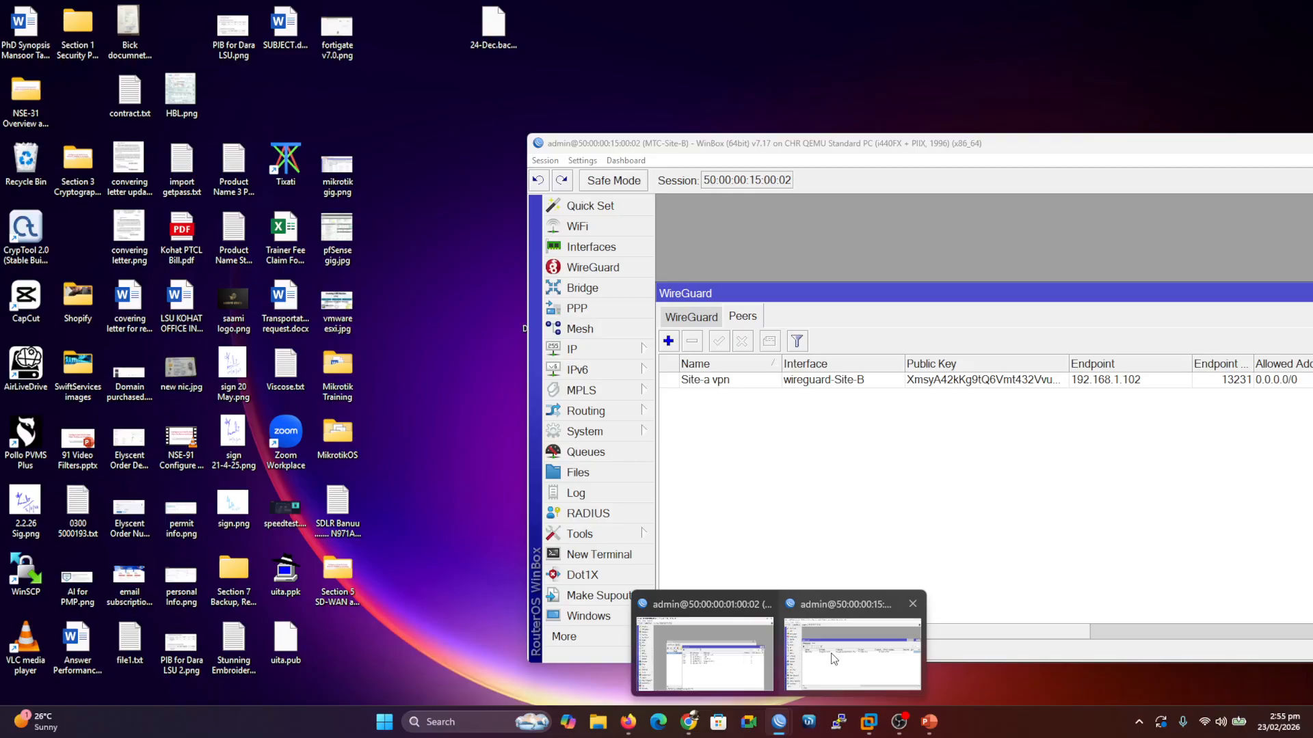
{"action": "left_click", "coordinate": [832, 658]}
{"action": "left_click_drag", "start_coordinate": [849, 152], "coordinate": [637, 94]}
{"action": "left_click", "coordinate": [412, 293]}
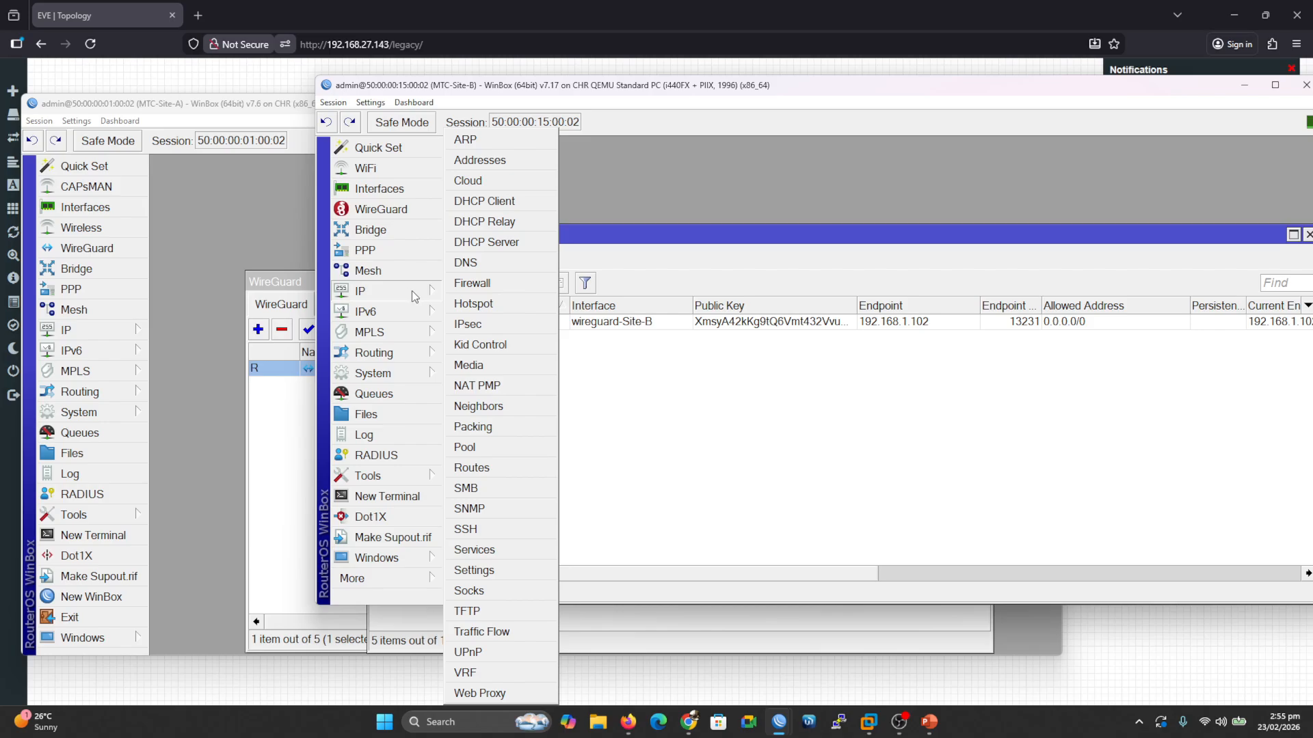
{"action": "left_click", "coordinate": [483, 471]}
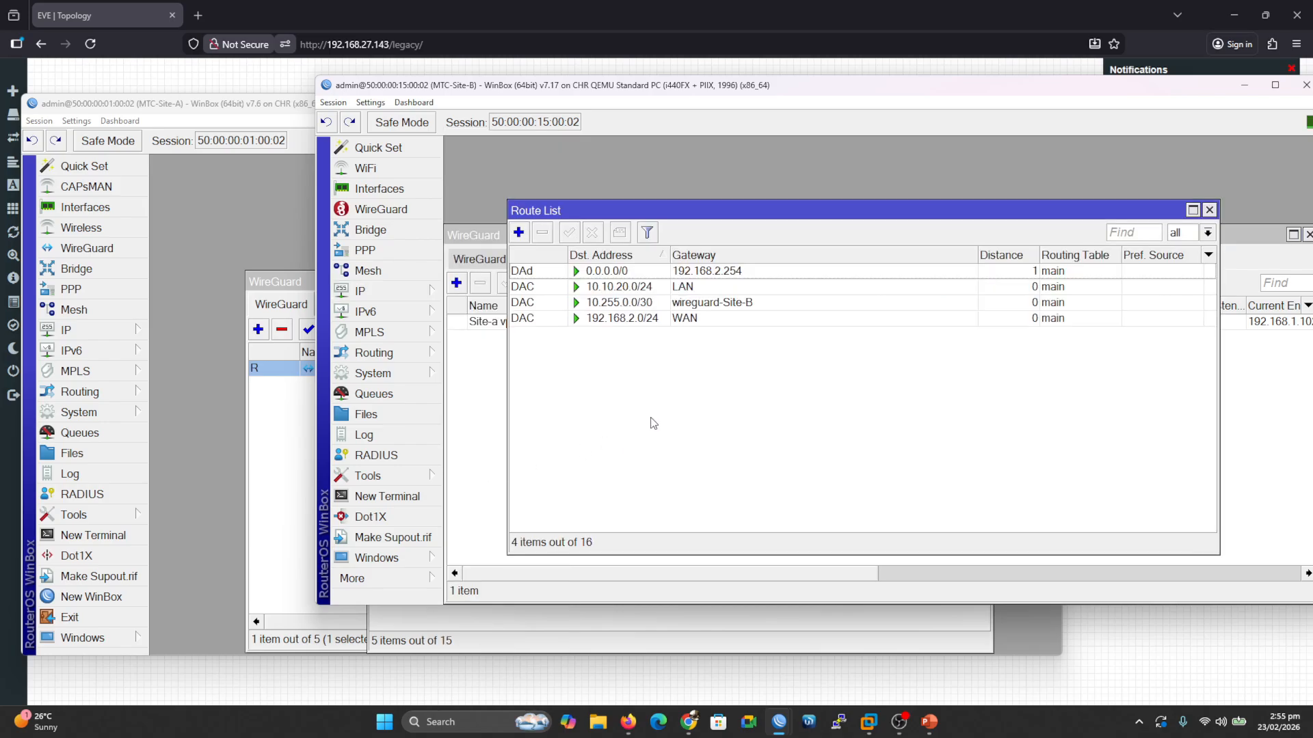
Step: Add a static route on Site-B to 10.10.10.0/24 via gateway 10.255.0.1 with ping as the gateway check
{"action": "left_click", "coordinate": [518, 232]}
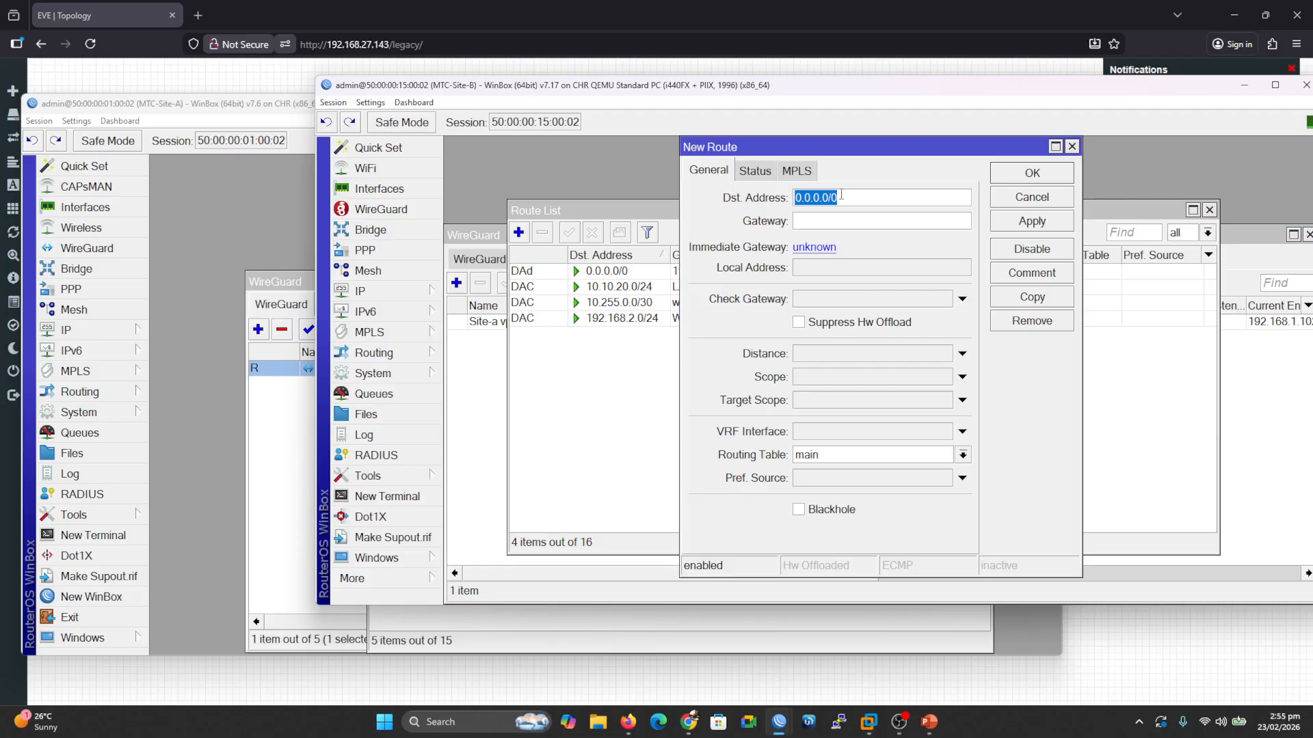
{"action": "type", "text": "10.10.10."}
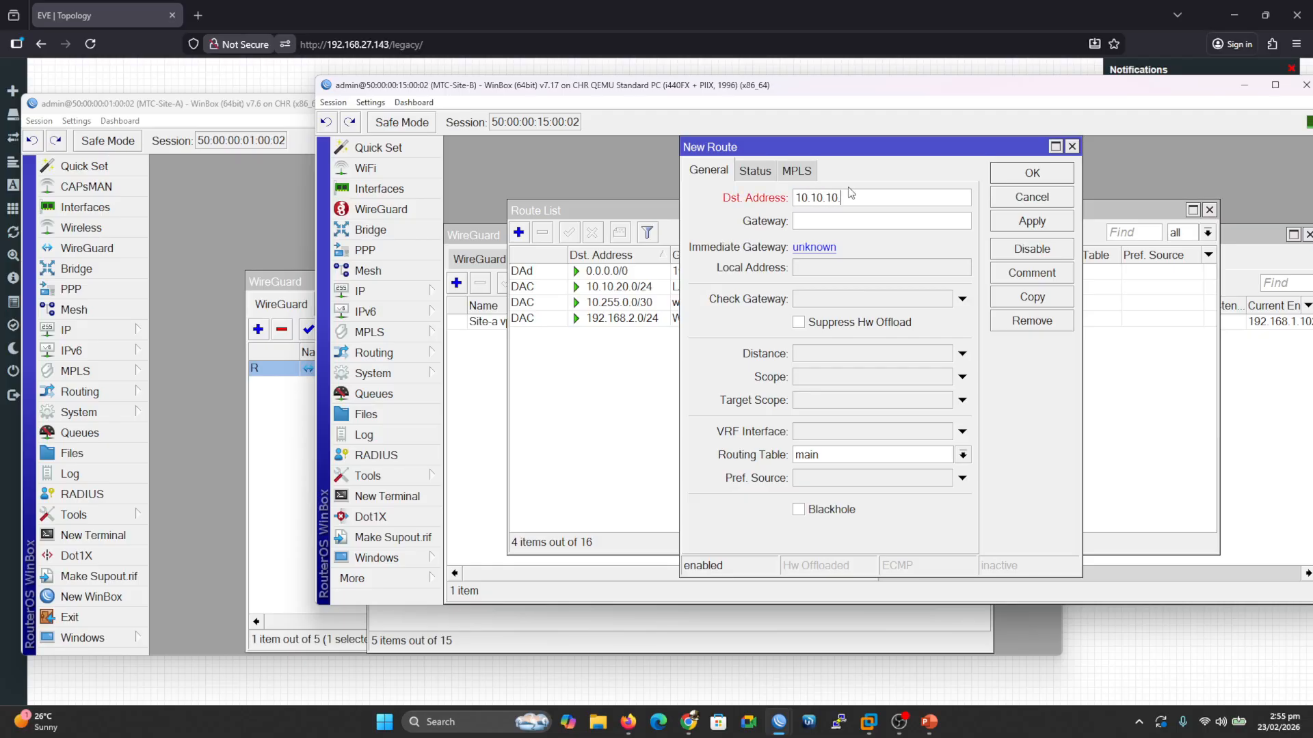
{"action": "type", "text": "0/2"}
{"action": "type", "text": "1"}
{"action": "type", "text": "0.255"}
{"action": "left_click", "coordinate": [815, 301]}
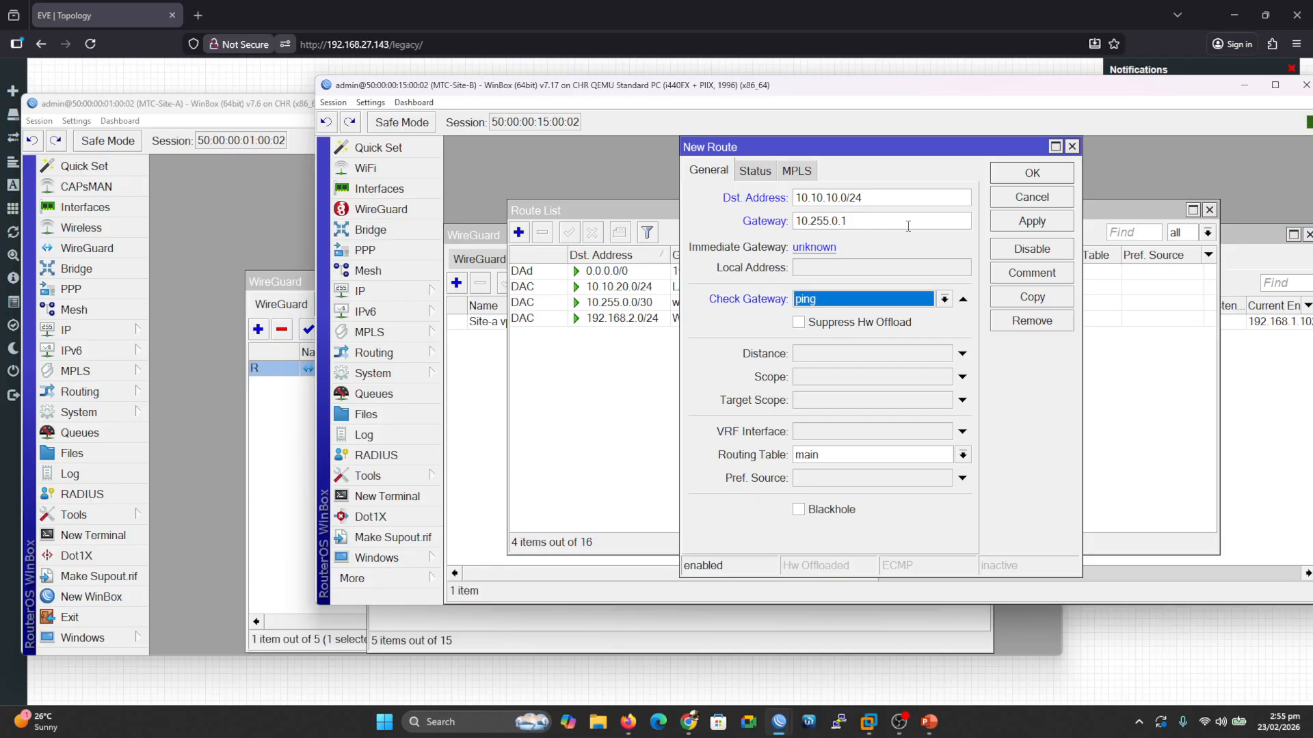
{"action": "left_click", "coordinate": [1020, 224]}
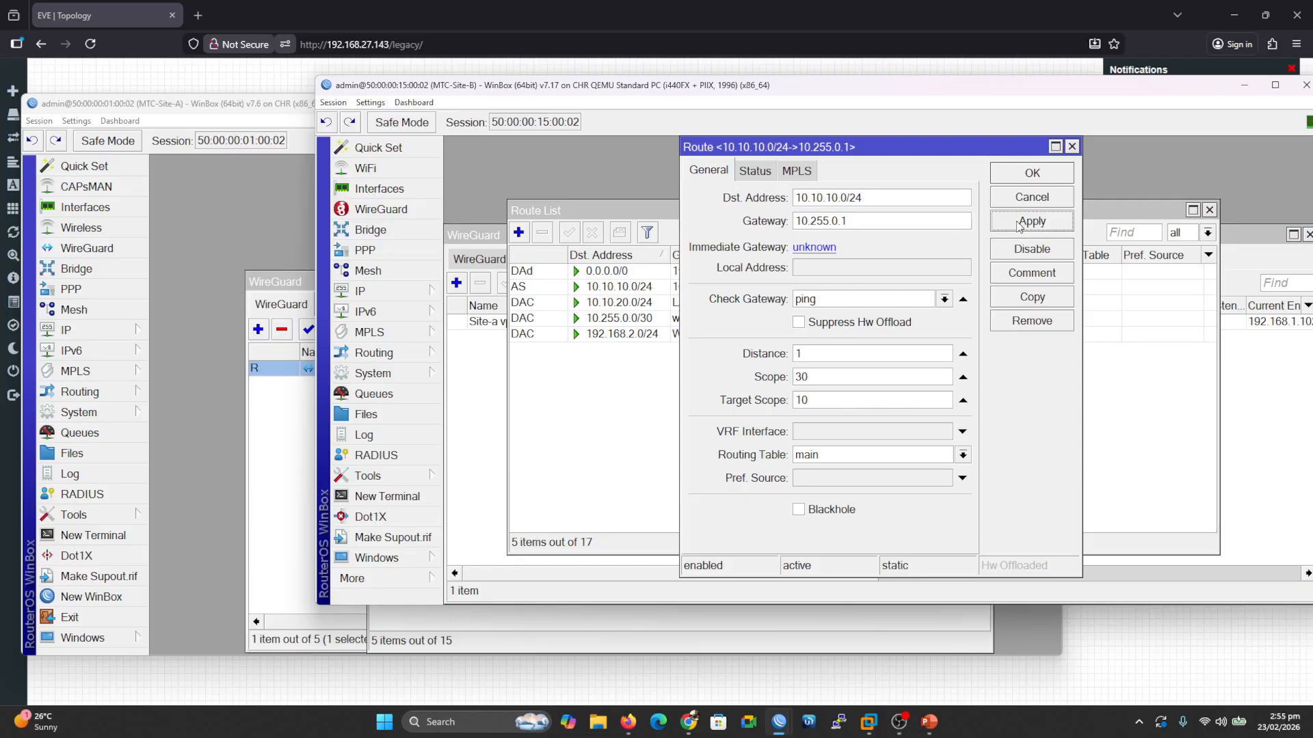
{"action": "left_click", "coordinate": [1036, 177]}
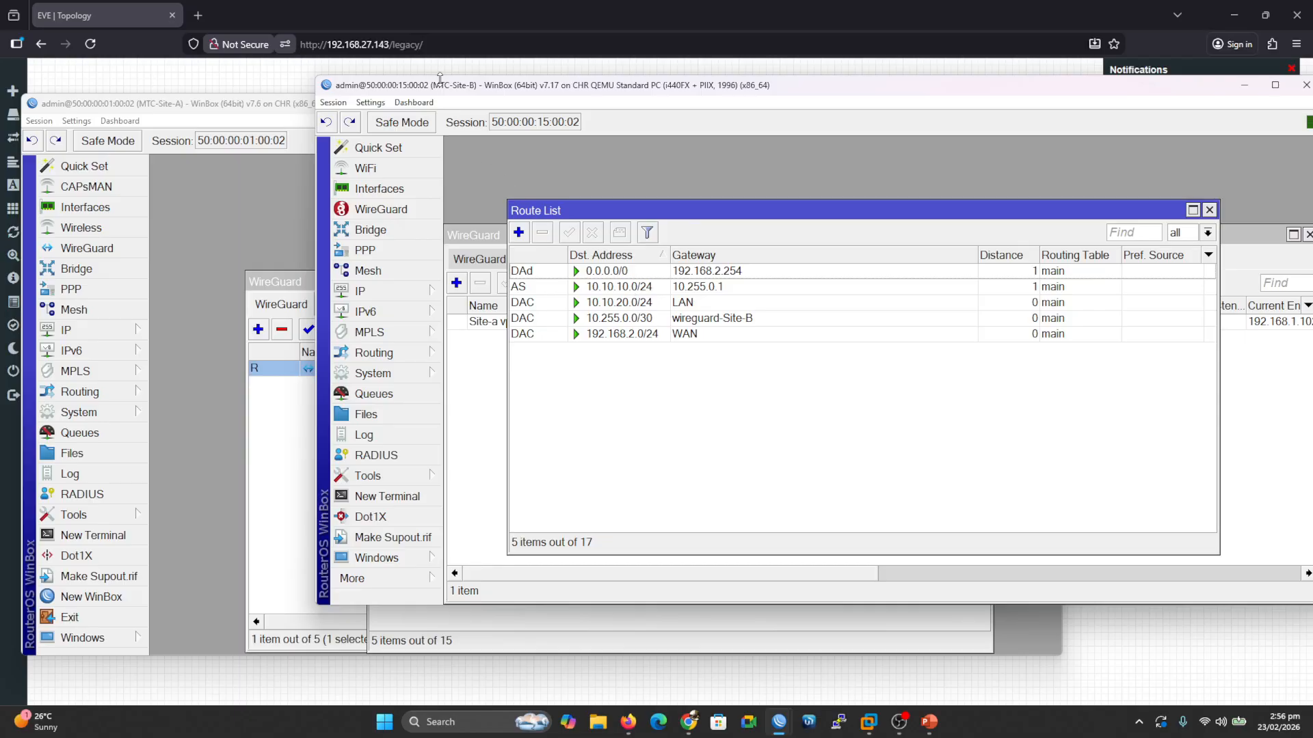
Step: Review the route lists of both routers, and minimize the Site-A and Site-B windows to uncover the topology
{"action": "left_click_drag", "start_coordinate": [445, 90], "coordinate": [695, 154]}
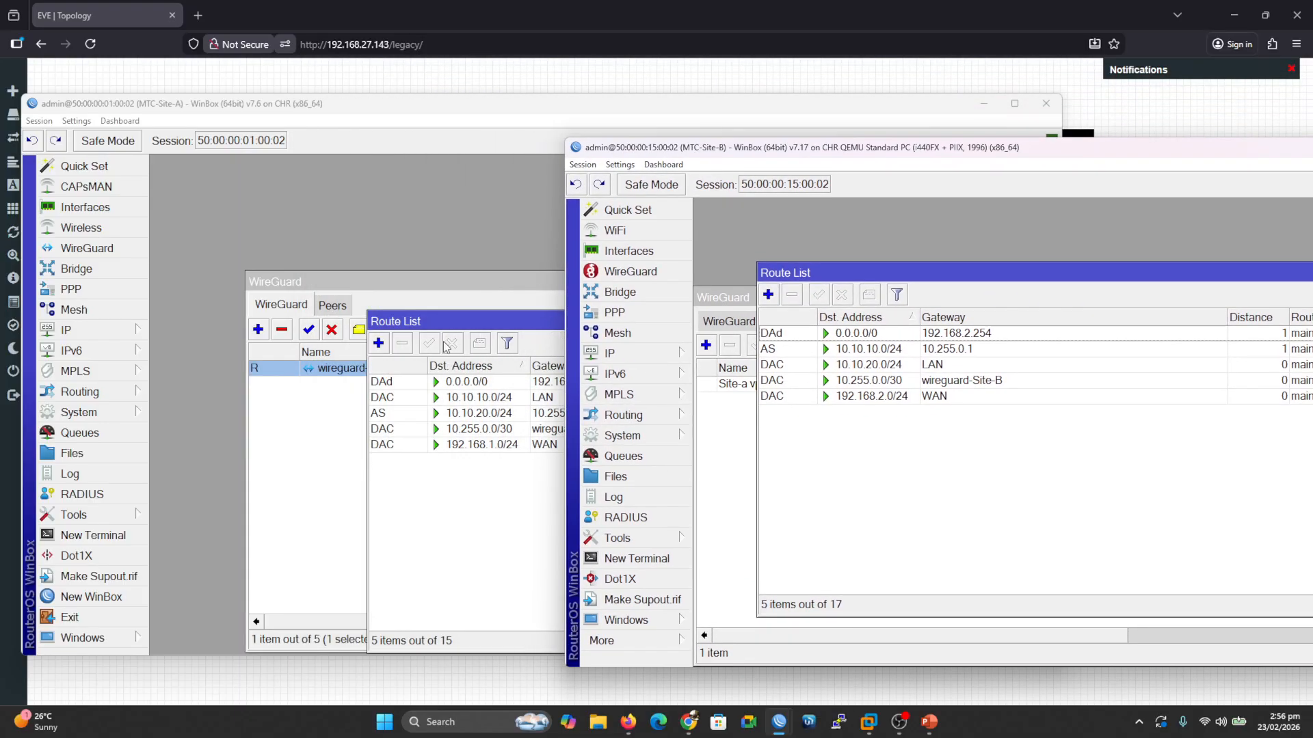
{"action": "double_click", "coordinate": [380, 106]}
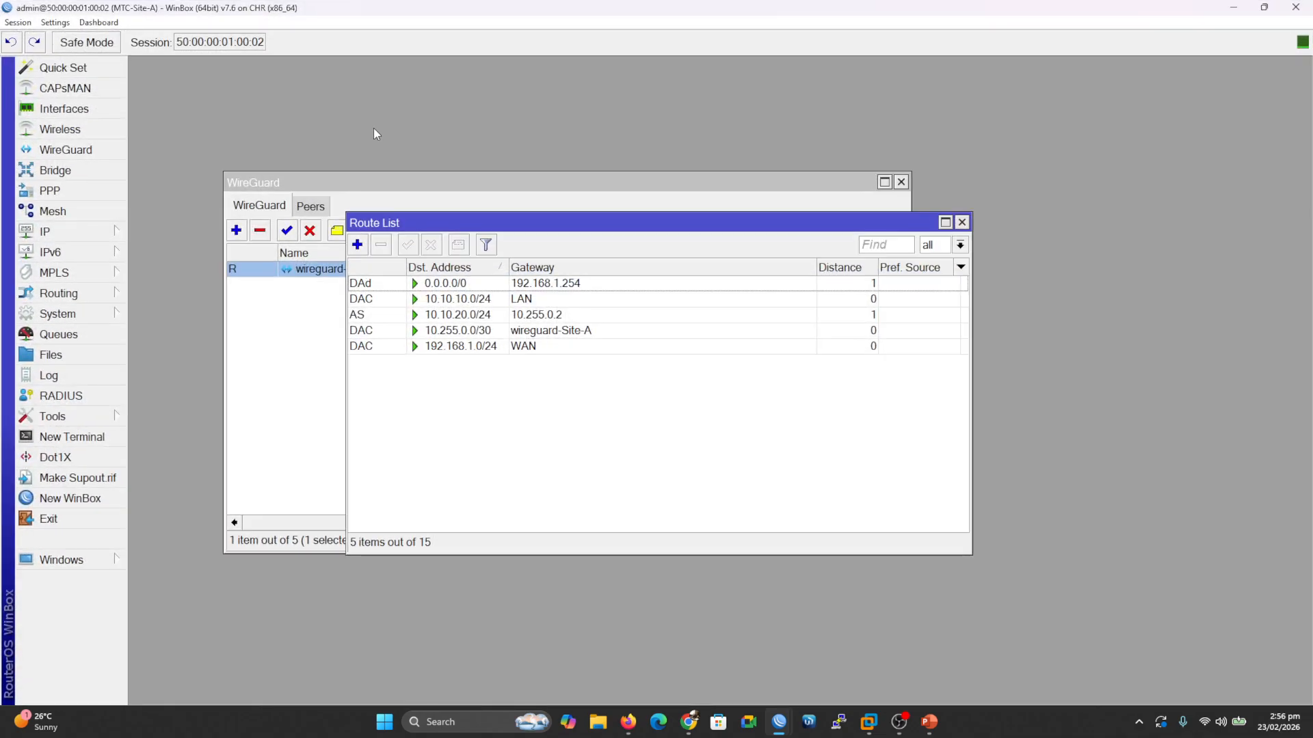
{"action": "left_click", "coordinate": [1264, 7]}
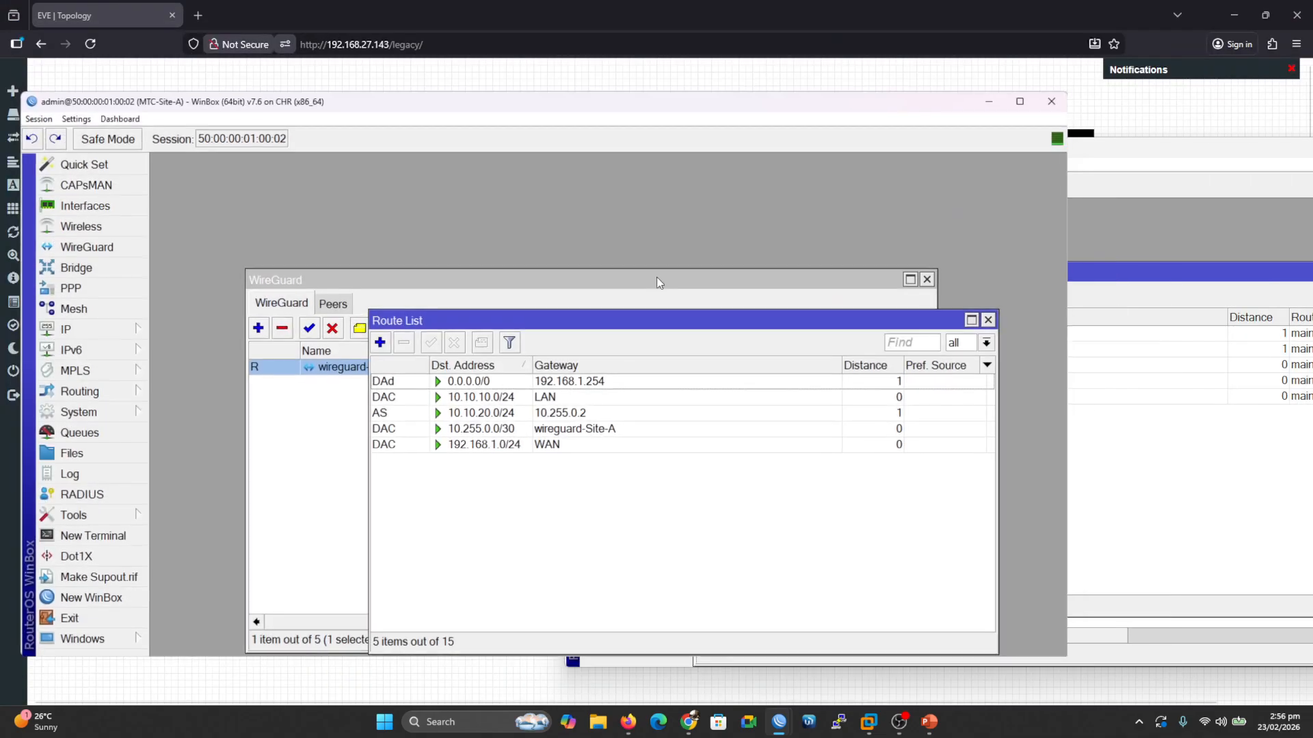
{"action": "left_click", "coordinate": [983, 103]}
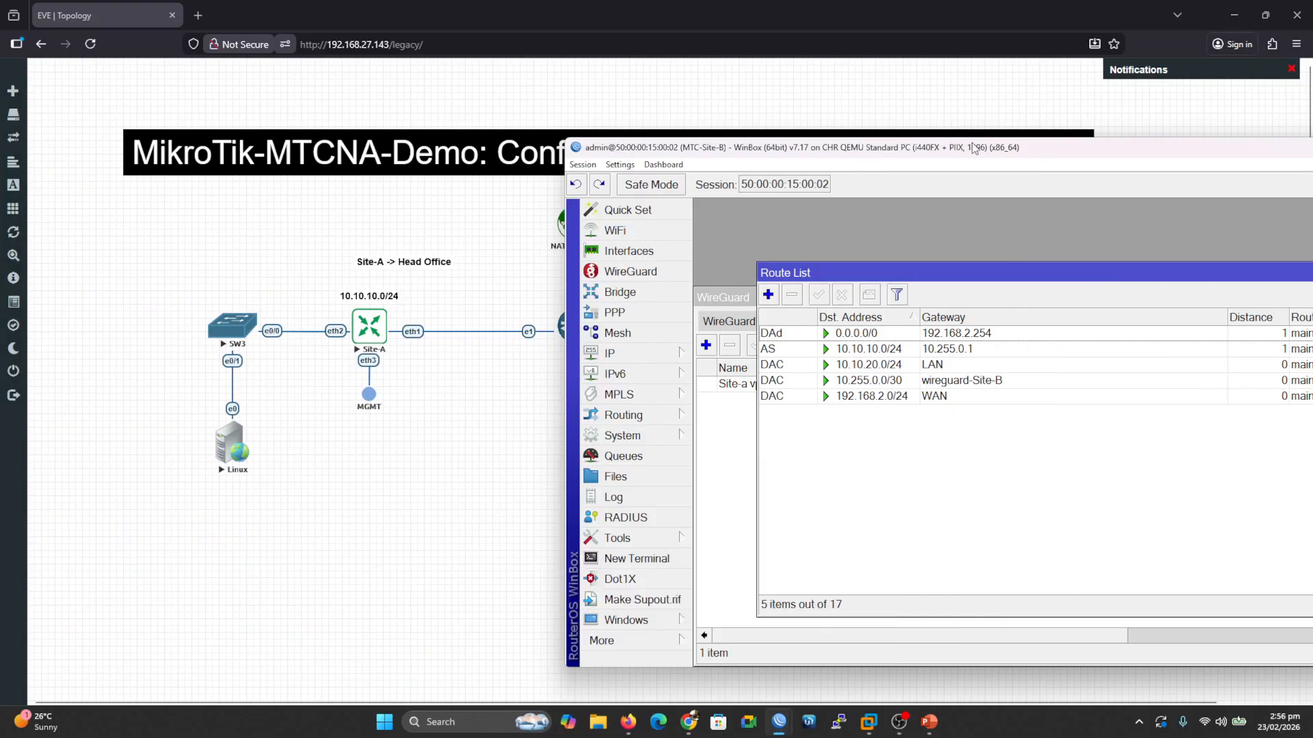
{"action": "left_click_drag", "start_coordinate": [974, 147], "coordinate": [691, 171]}
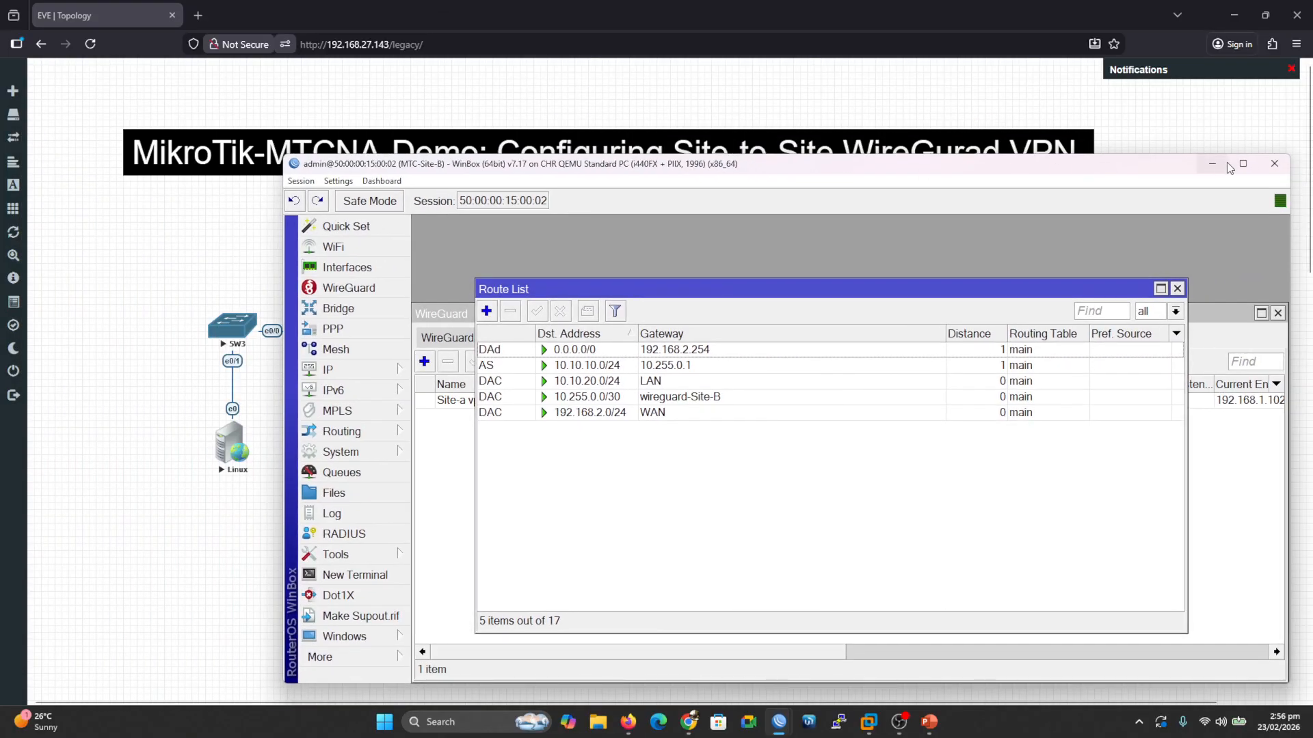
{"action": "left_click", "coordinate": [1216, 167]}
Step: Open the Linux host's console, apply a static 10.10.10.0/24 address with mask 255.255.255.0 to eth0, and close the console
{"action": "left_click", "coordinate": [231, 446]}
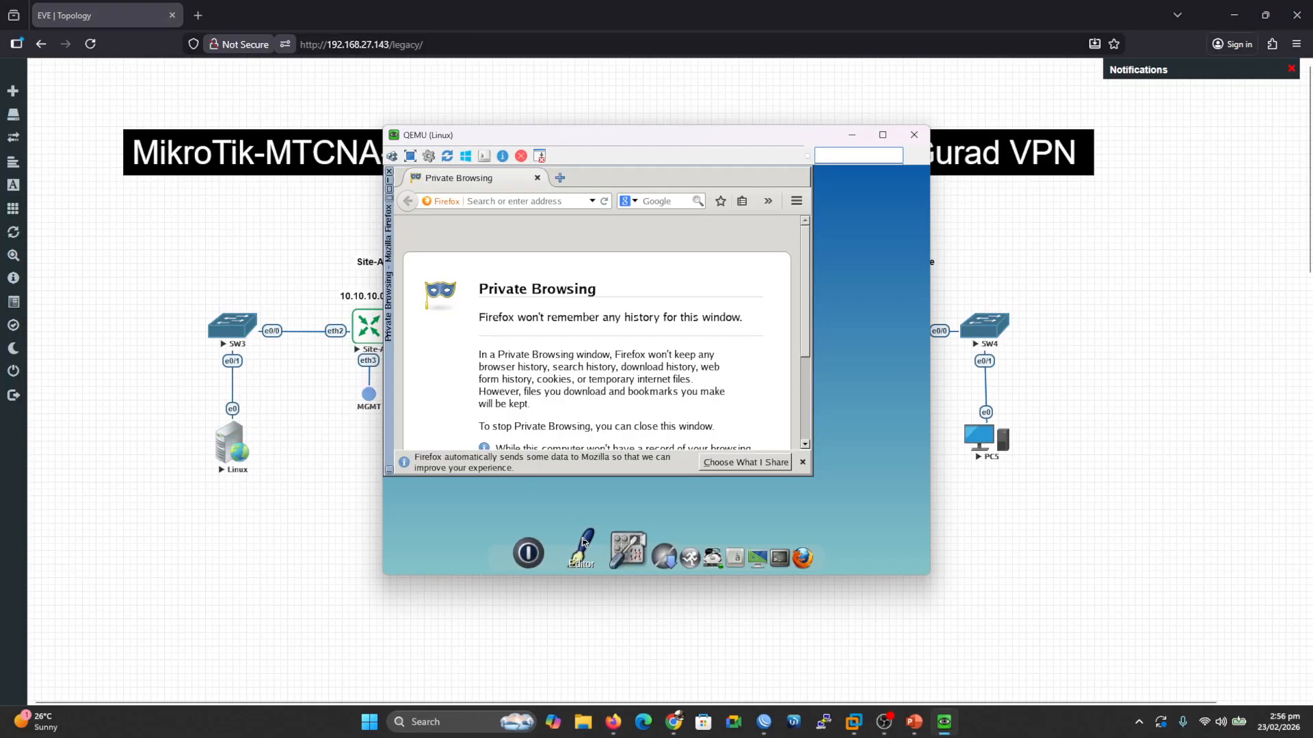
{"action": "left_click", "coordinate": [600, 557]}
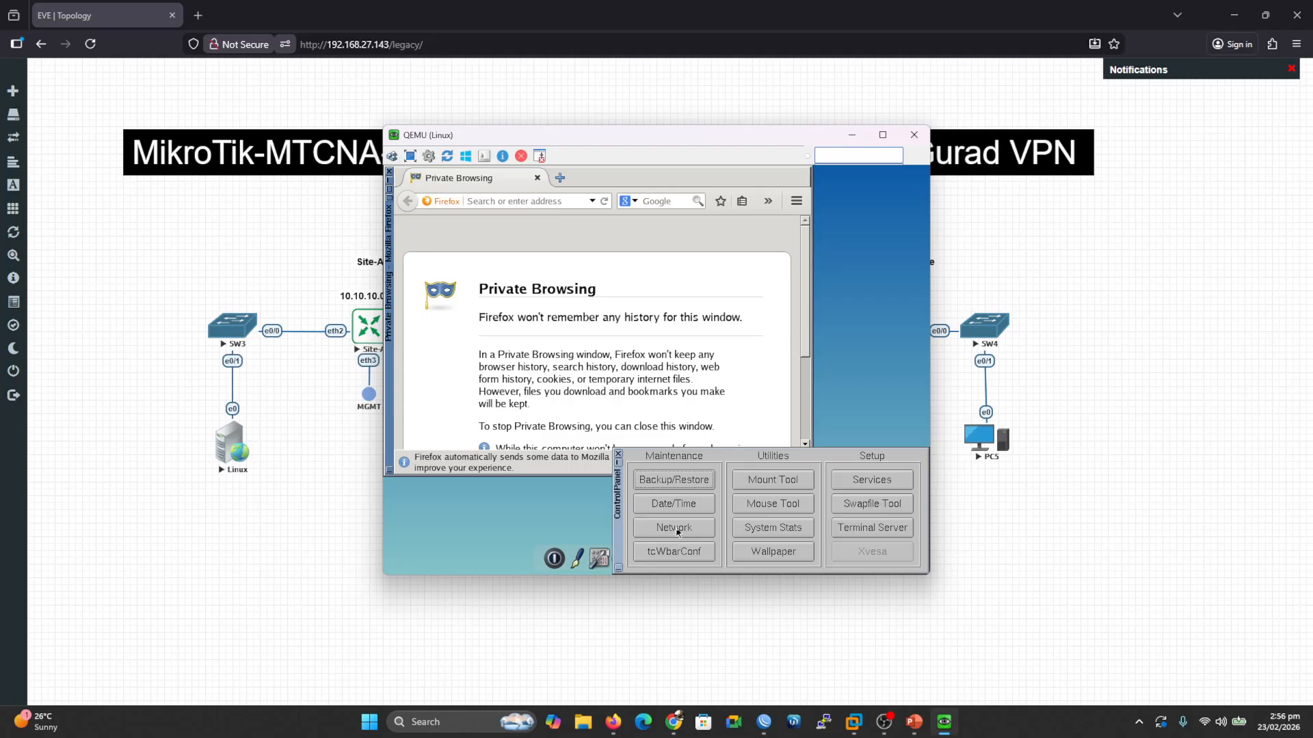
{"action": "left_click", "coordinate": [676, 530]}
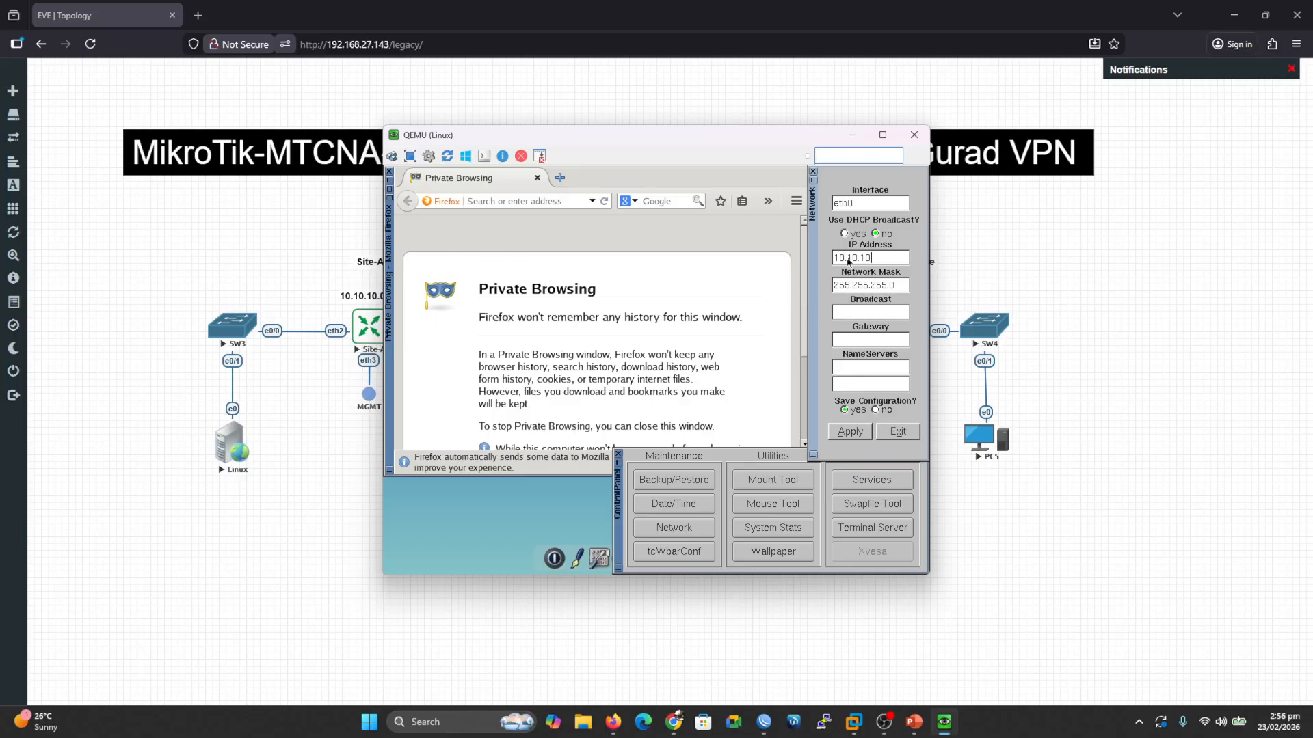
{"action": "key", "text": "Tab"}
{"action": "key", "text": "Tab"}
{"action": "key", "text": "Tab"}
{"action": "key", "text": "Tab"}
{"action": "left_click", "coordinate": [861, 438]}
{"action": "left_click", "coordinate": [915, 135]}
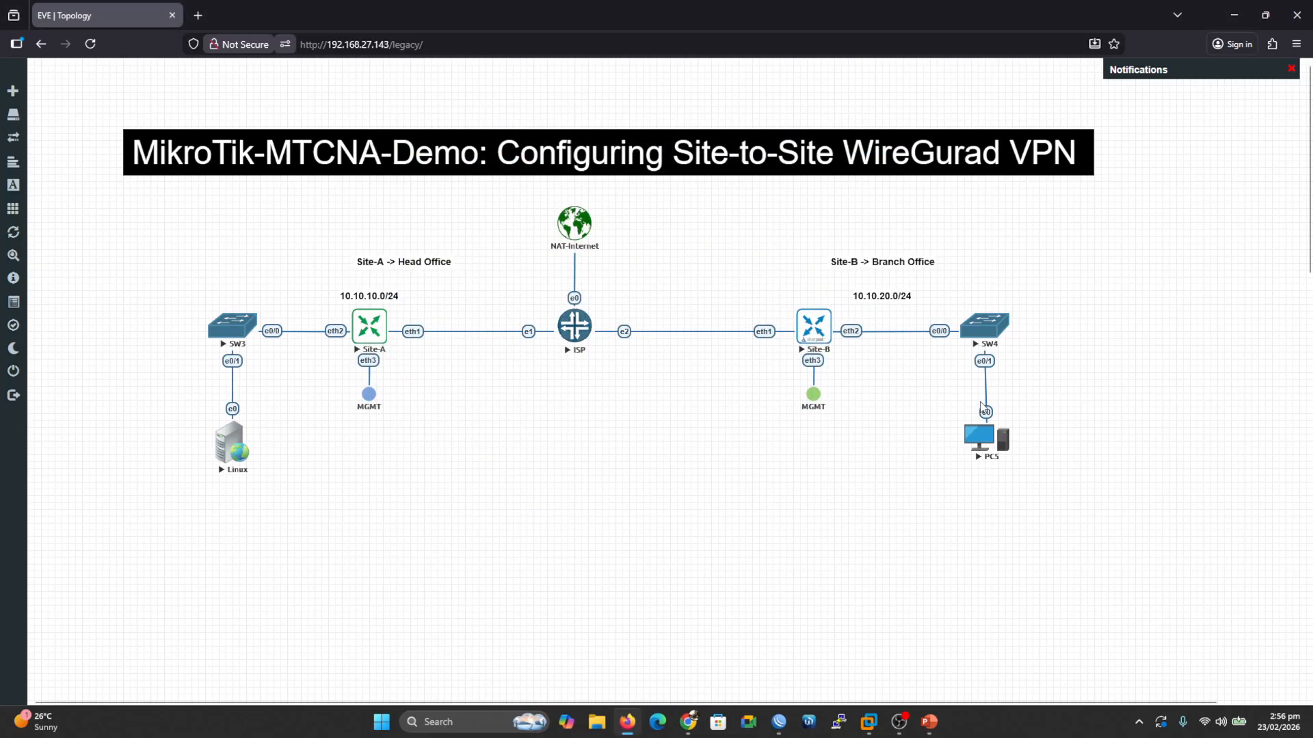
Step: Open PC5's console and connect its wired-default network in Wicd Network Manager
{"action": "left_click", "coordinate": [985, 441]}
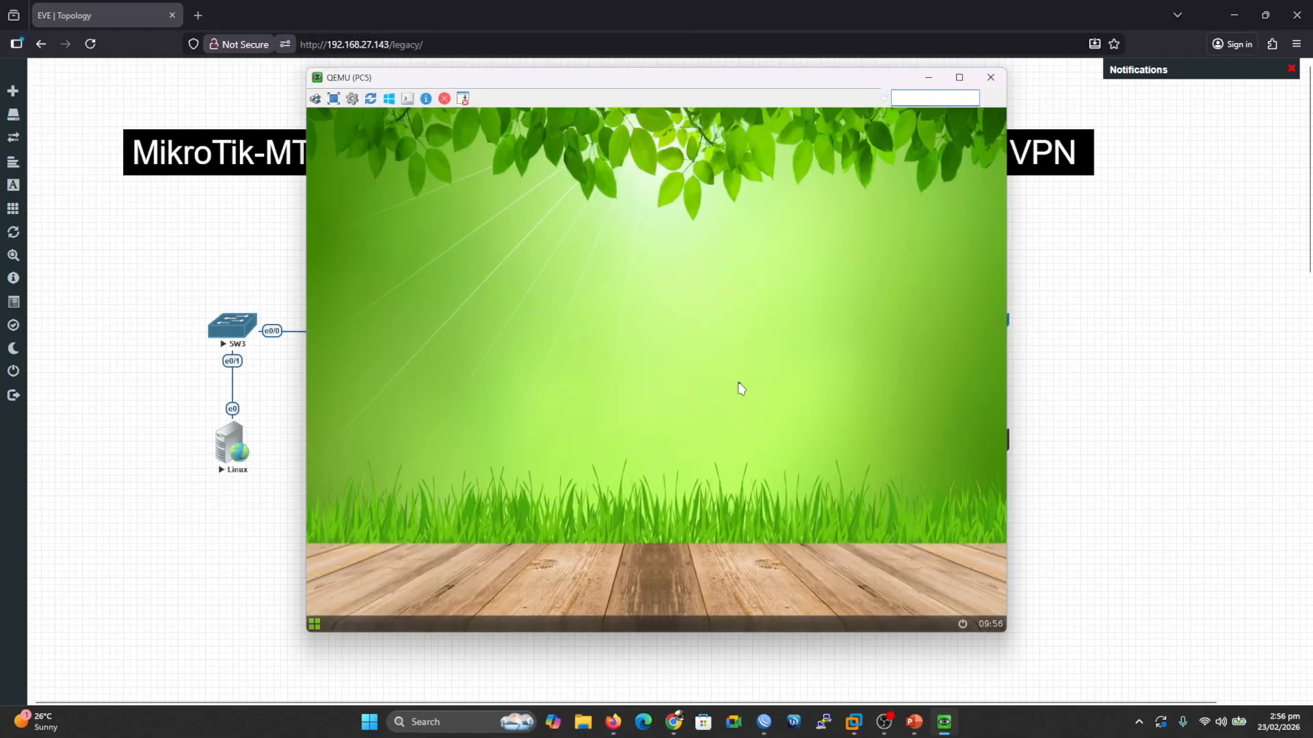
{"action": "right_click", "coordinate": [740, 386]}
{"action": "left_click", "coordinate": [718, 488]}
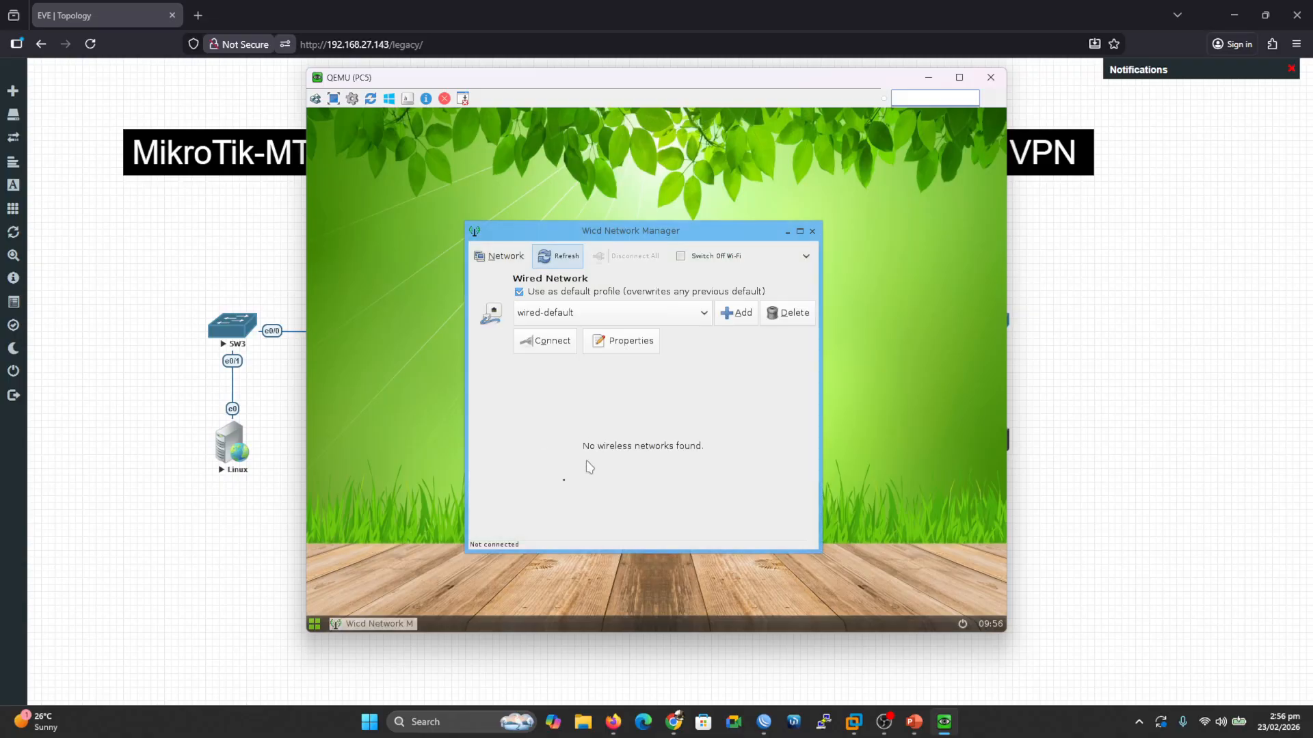
{"action": "left_click", "coordinate": [544, 350]}
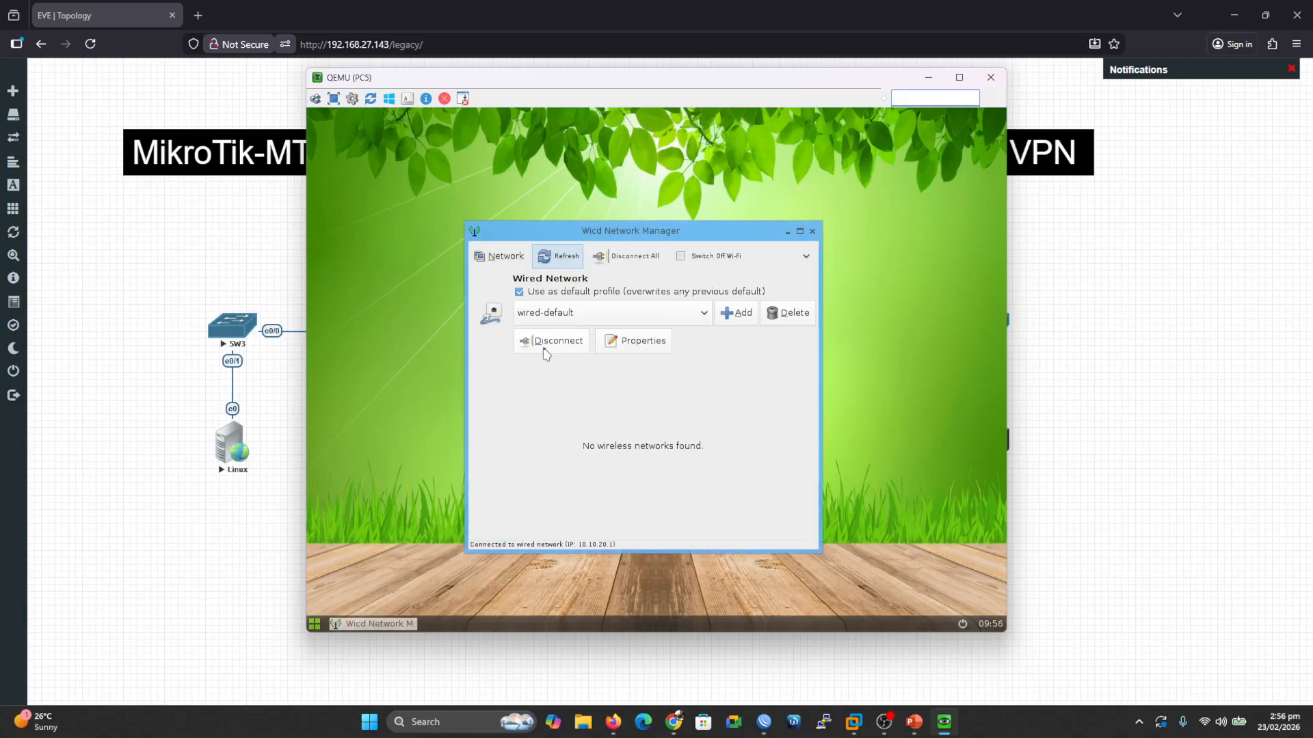
Step: Open a terminal on PC5, ping 10.10.10.1, and move the console window aside to uncover the Site-A half of the topology
{"action": "right_click", "coordinate": [607, 171]}
{"action": "left_click", "coordinate": [581, 188]}
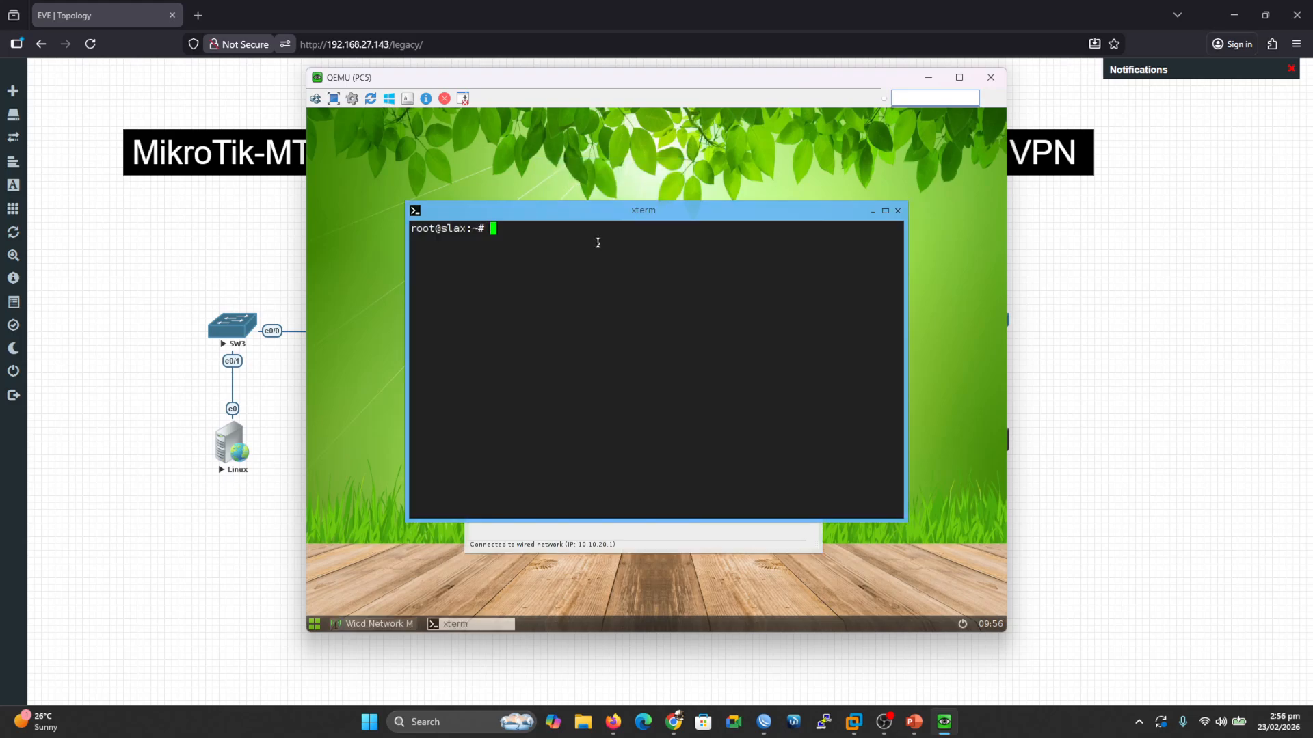
{"action": "type", "text": "ping 10.10.10.1"}
{"action": "key", "text": "Return"}
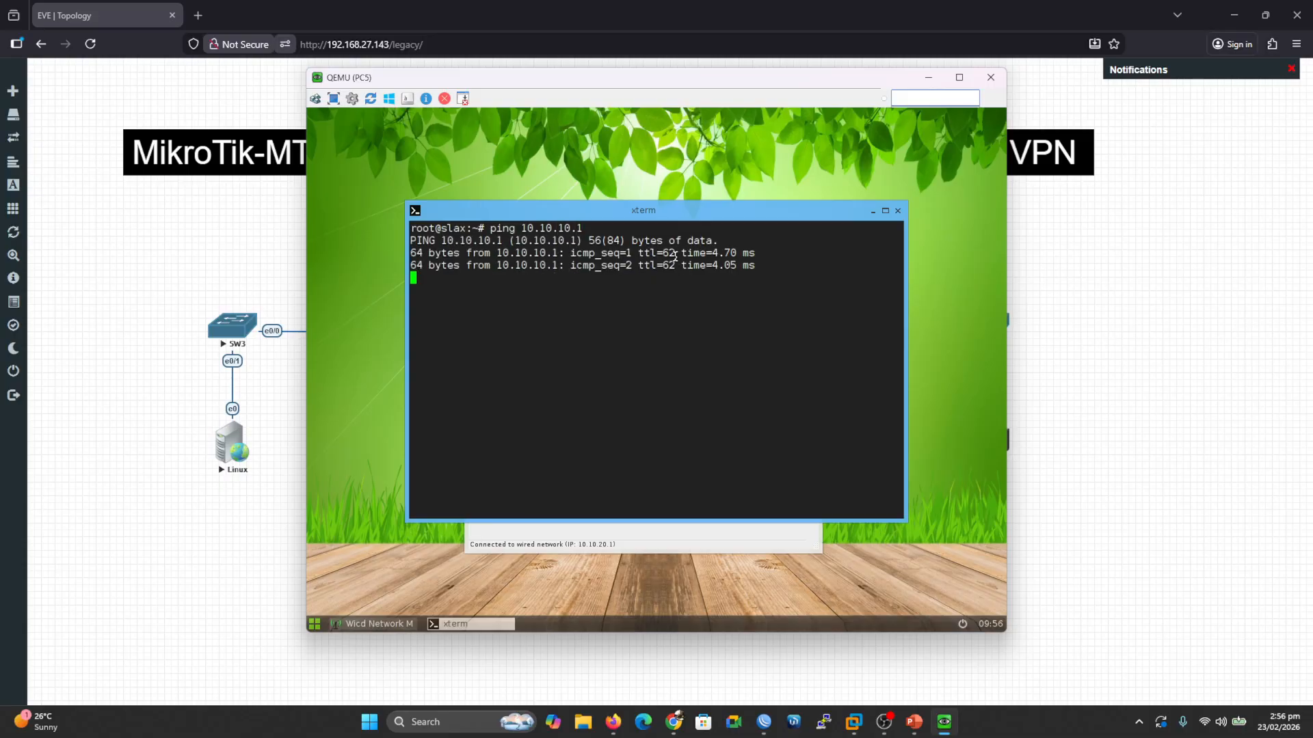
{"action": "left_click_drag", "start_coordinate": [585, 92], "coordinate": [809, 123]}
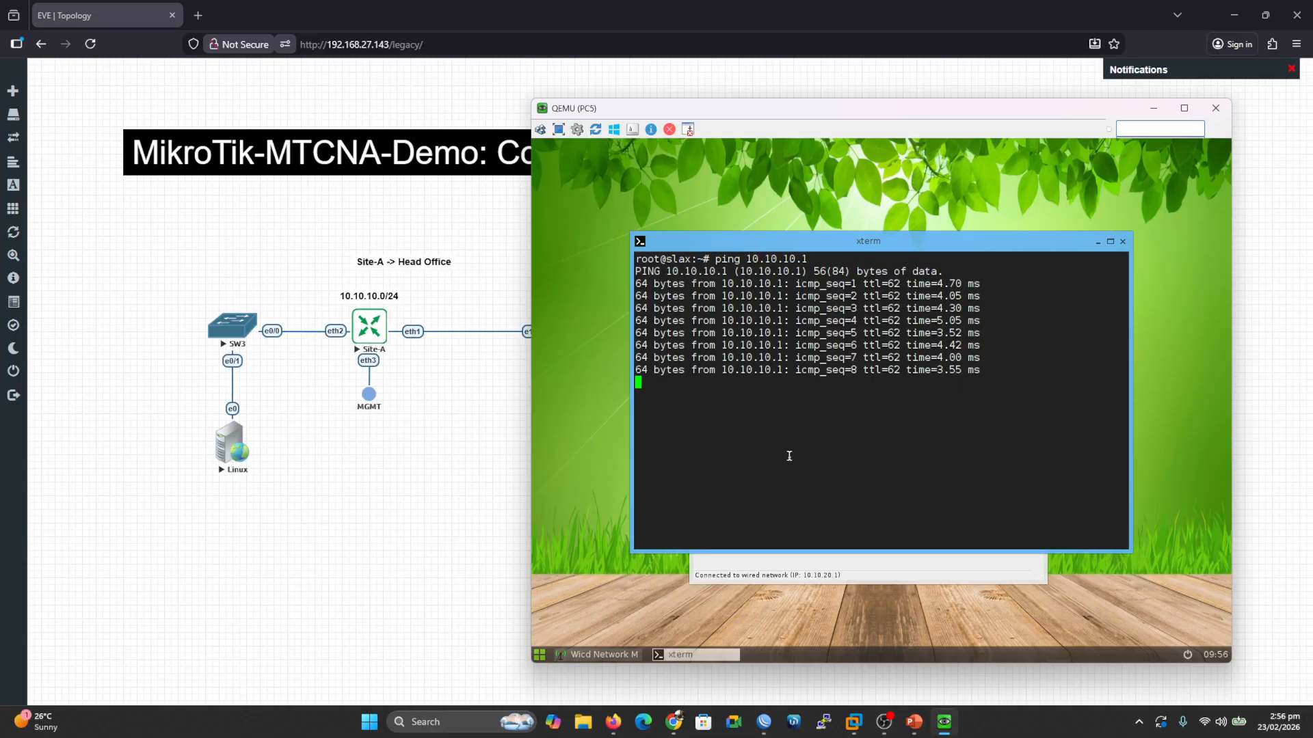
Step: Disable the wireguard-Site-A interface on the Site-A router and check the running ping on PC5
{"action": "mouse_move", "coordinate": [765, 730]}
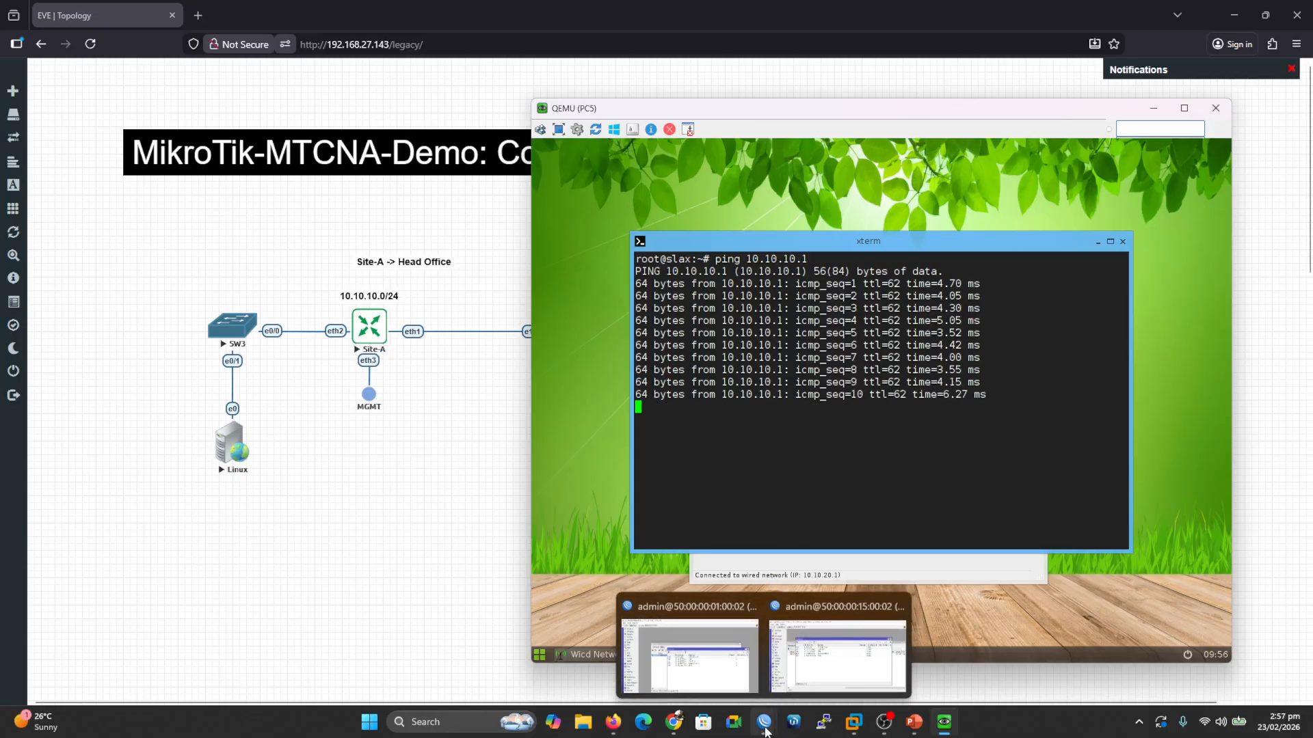
{"action": "left_click", "coordinate": [680, 659]}
{"action": "left_click", "coordinate": [332, 410]}
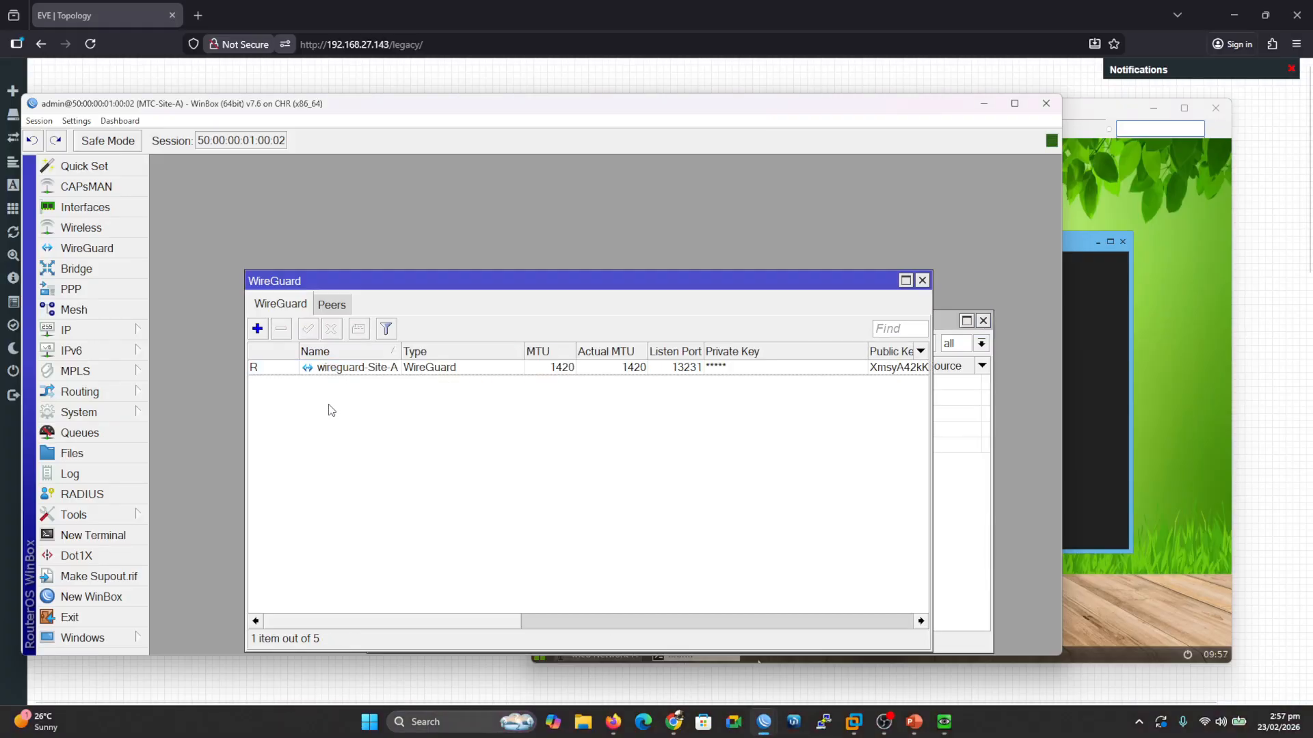
{"action": "left_click", "coordinate": [329, 370]}
{"action": "left_click", "coordinate": [332, 330]}
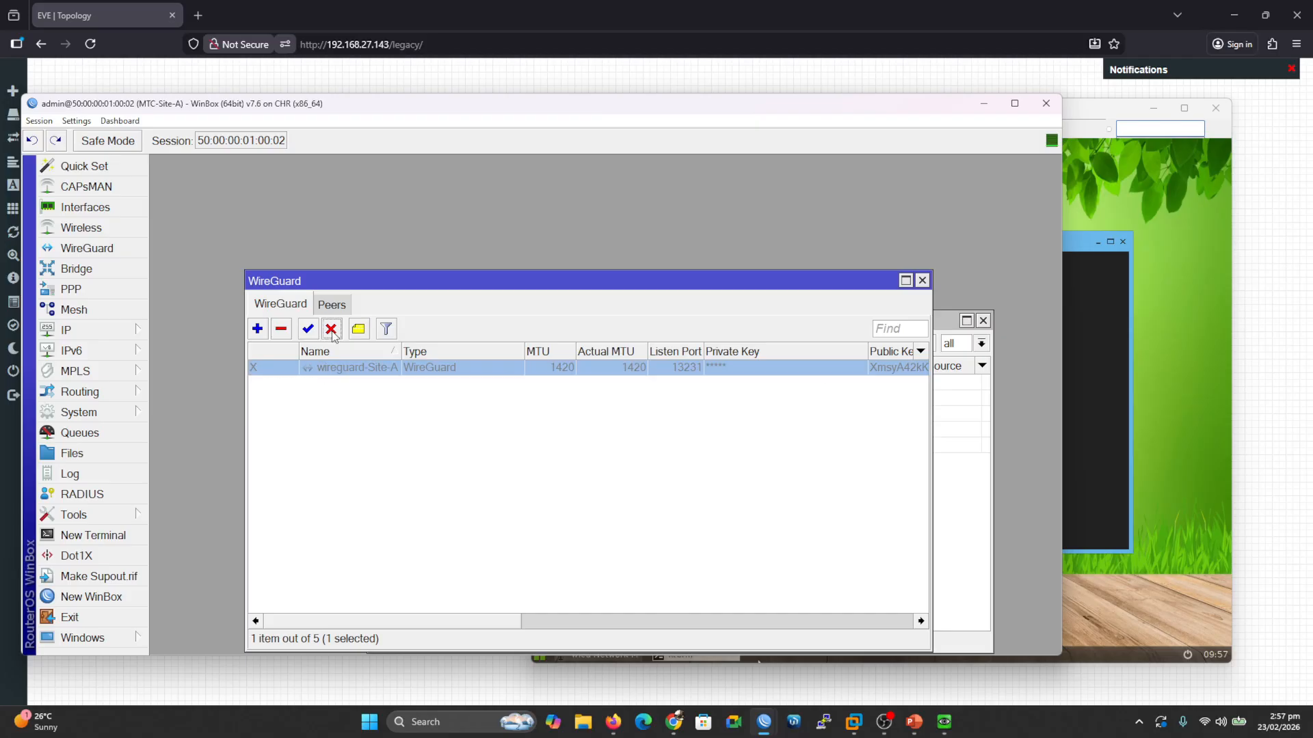
{"action": "left_click", "coordinate": [1094, 116]}
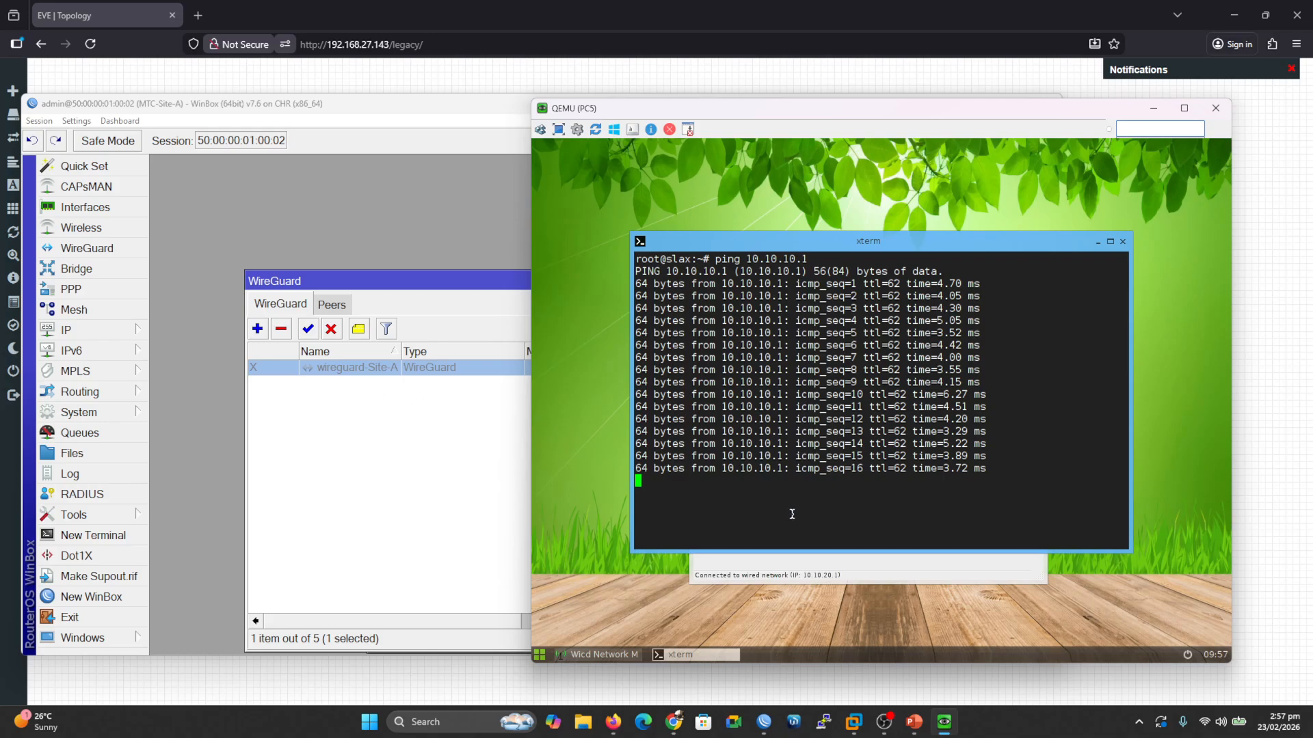
Step: Re-enable the wireguard-Site-A interface on the Site-A router and recheck the running ping on PC5
{"action": "left_click", "coordinate": [322, 385]}
{"action": "left_click", "coordinate": [307, 329]}
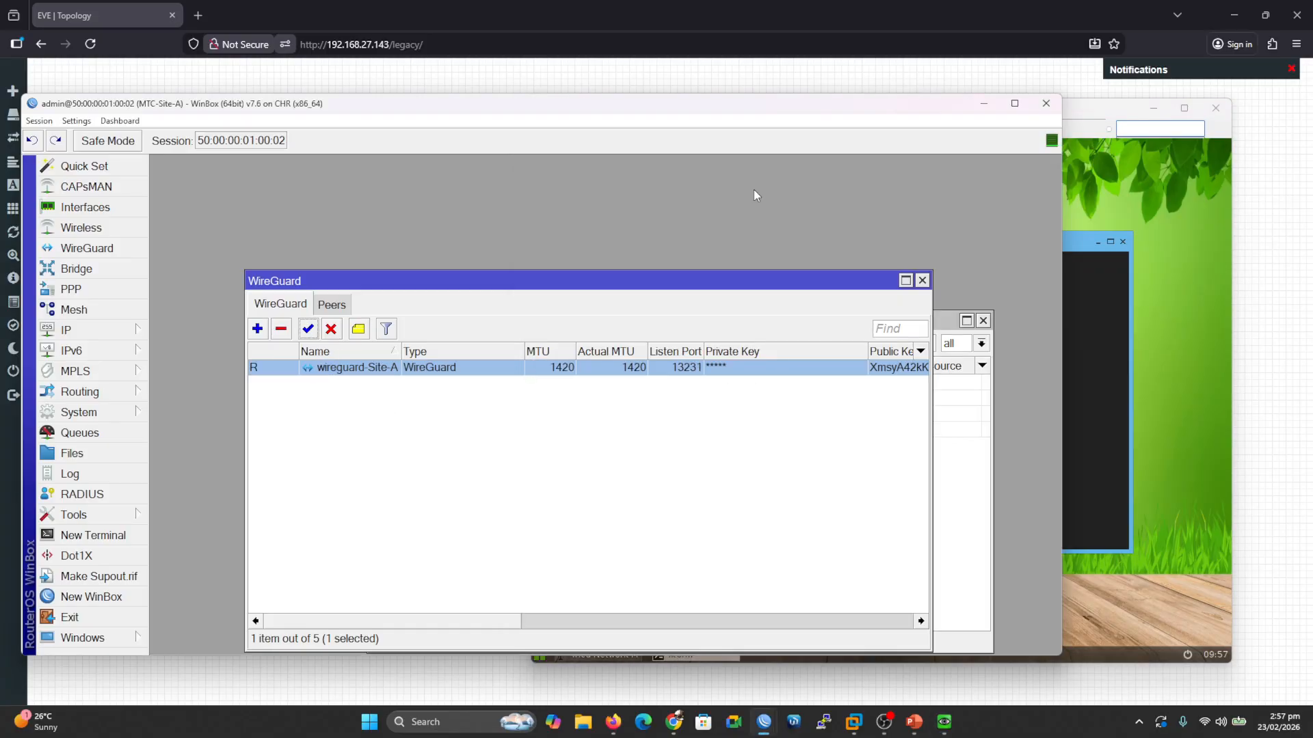
{"action": "left_click", "coordinate": [1084, 113]}
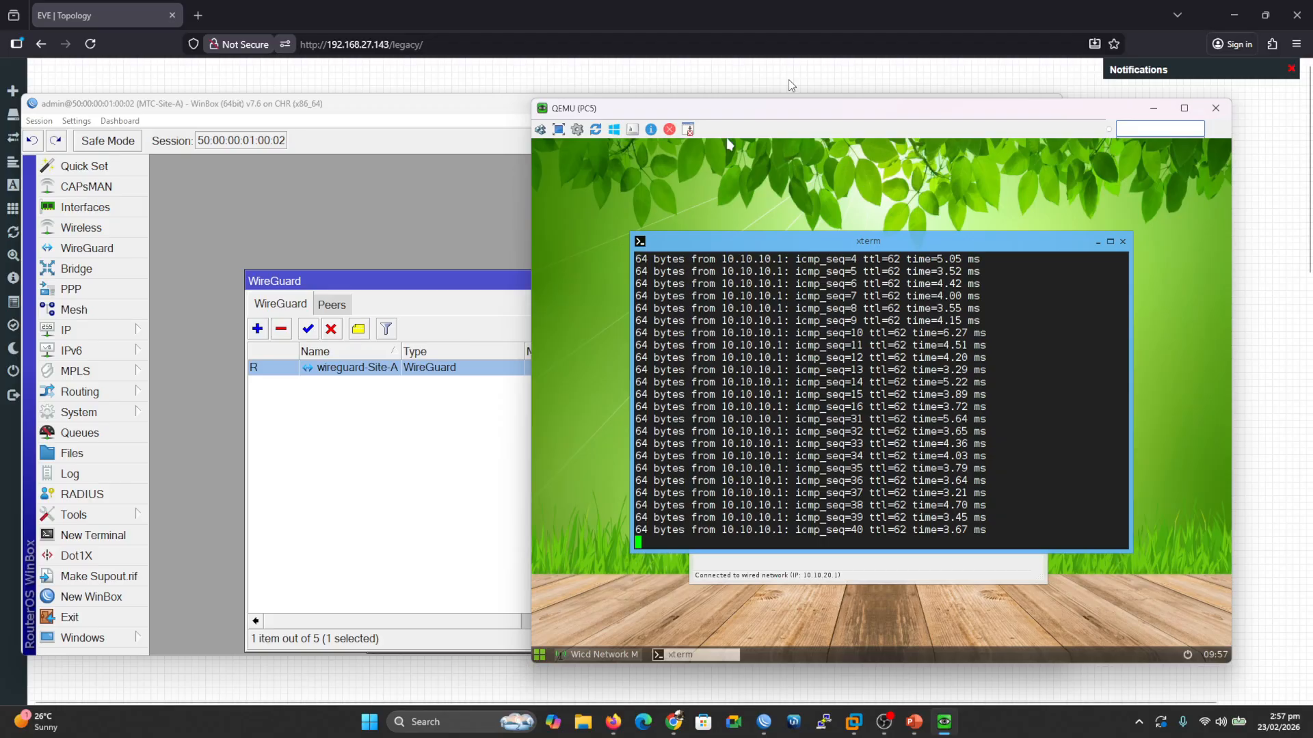
Step: Minimize the PC5 console and the Site-A router window to uncover the topology
{"action": "left_click", "coordinate": [1154, 108]}
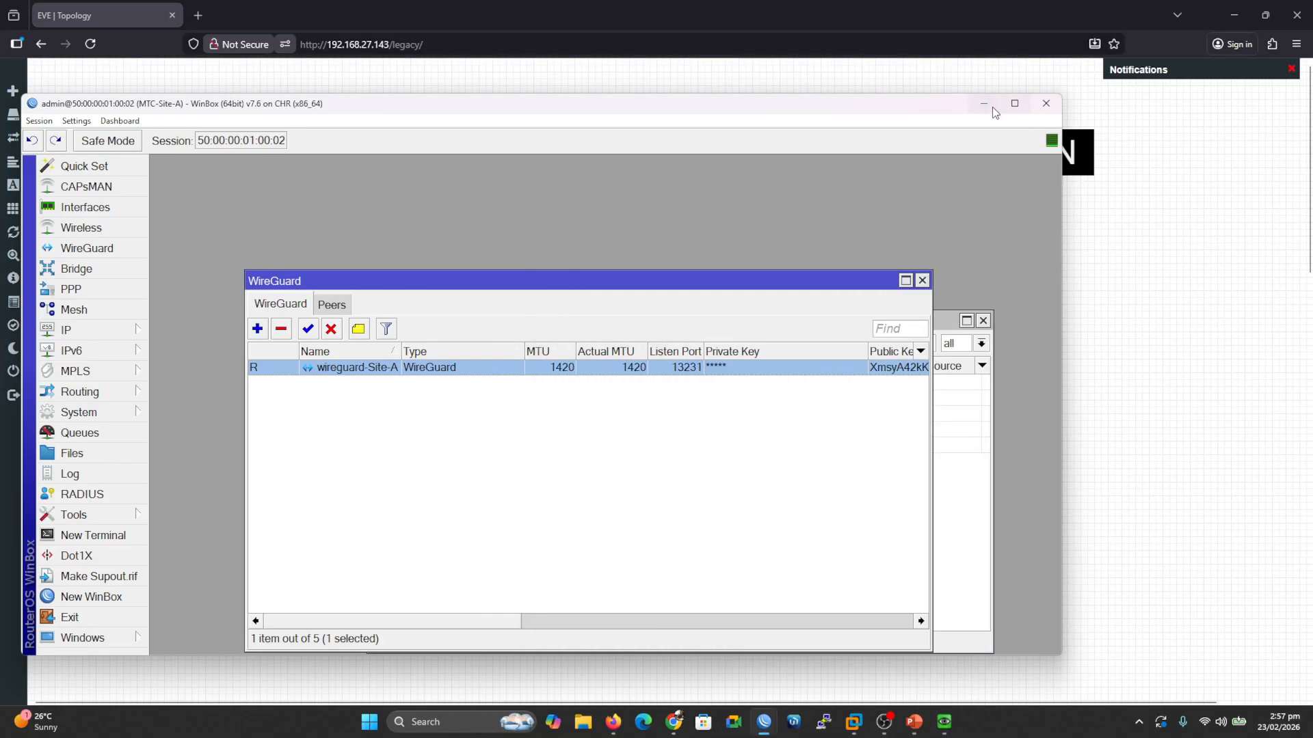
{"action": "left_click", "coordinate": [987, 107]}
{"action": "key", "text": "ctrl+2"}
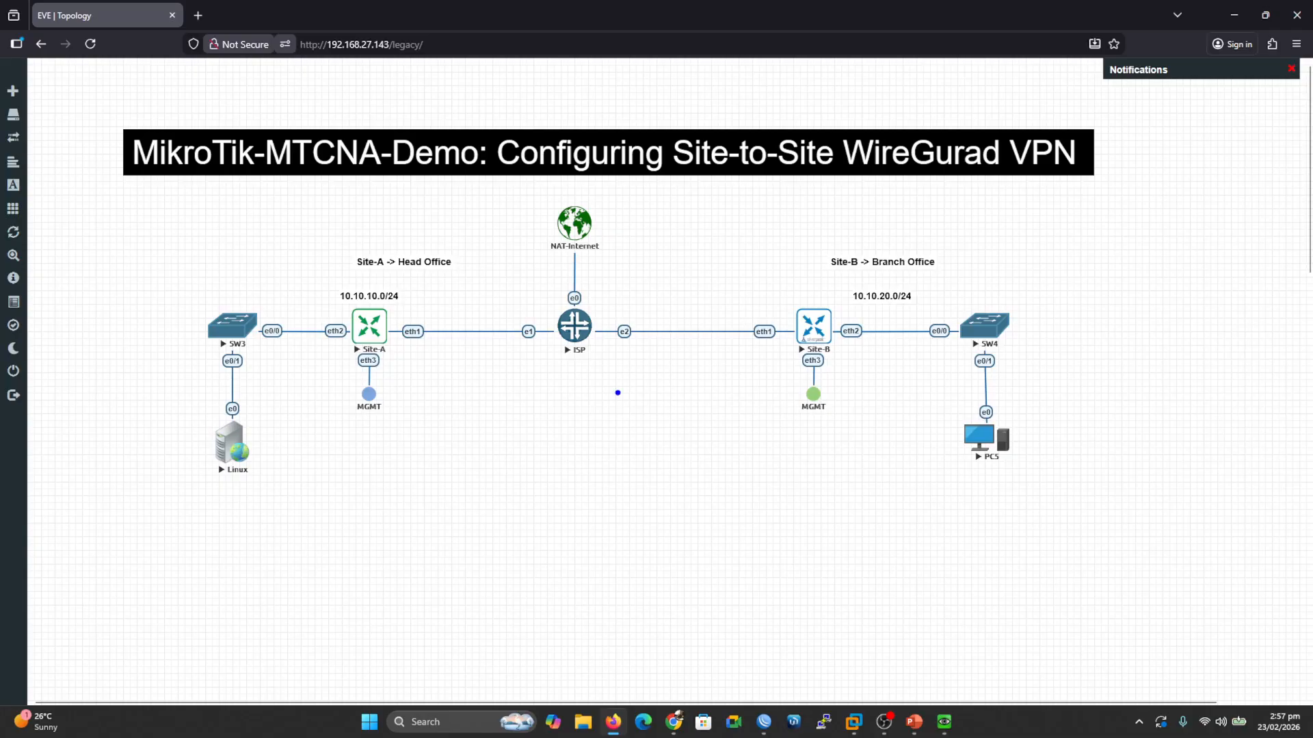
{"action": "mouse_move", "coordinate": [775, 361]}
{"action": "left_mouse_down"}
{"action": "mouse_move", "coordinate": [418, 367]}
{"action": "mouse_move", "coordinate": [539, 382]}
{"action": "mouse_move", "coordinate": [776, 375]}
{"action": "mouse_move", "coordinate": [642, 411]}
{"action": "mouse_move", "coordinate": [427, 391]}
{"action": "mouse_move", "coordinate": [525, 430]}
{"action": "mouse_move", "coordinate": [766, 422]}
{"action": "left_mouse_up"}
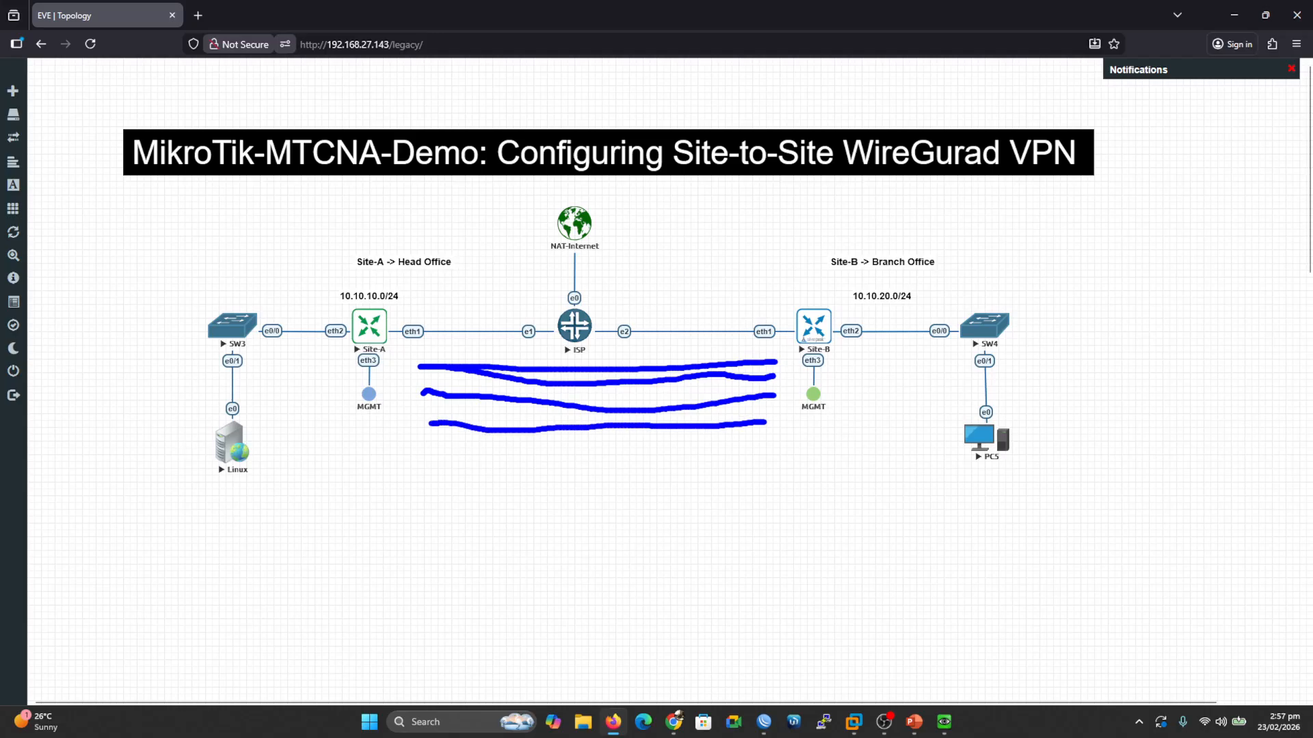
{"action": "key", "text": "Escape"}
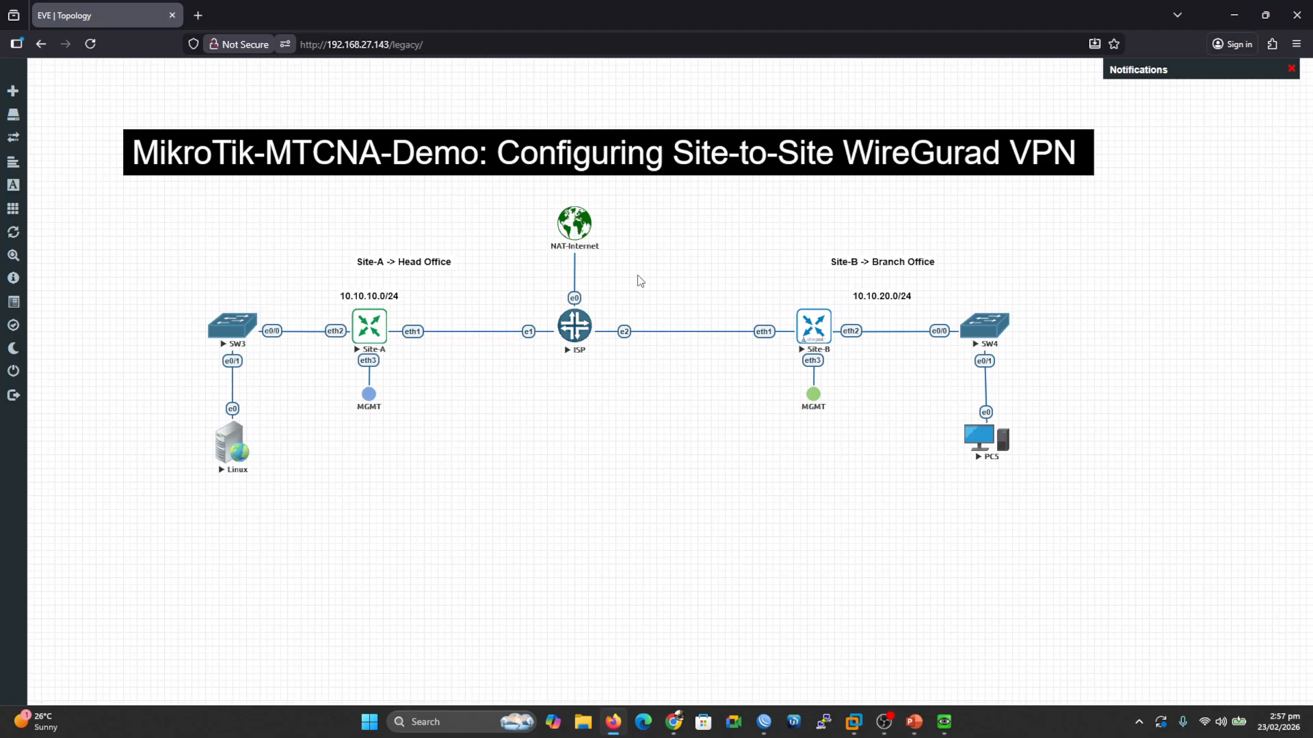
Step: Start a packet capture on Site-B's eth1 interface and postpone the Wireshark software update
{"action": "right_click", "coordinate": [811, 333]}
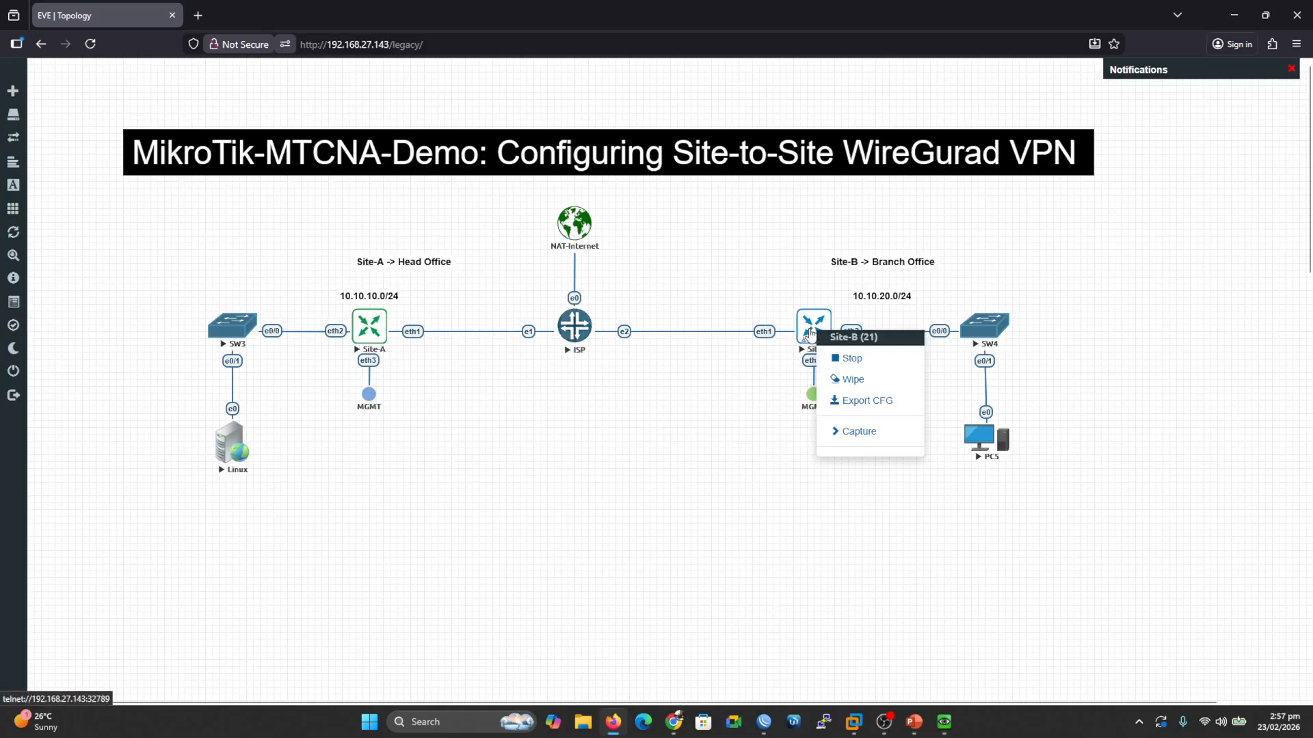
{"action": "mouse_move", "coordinate": [848, 430]}
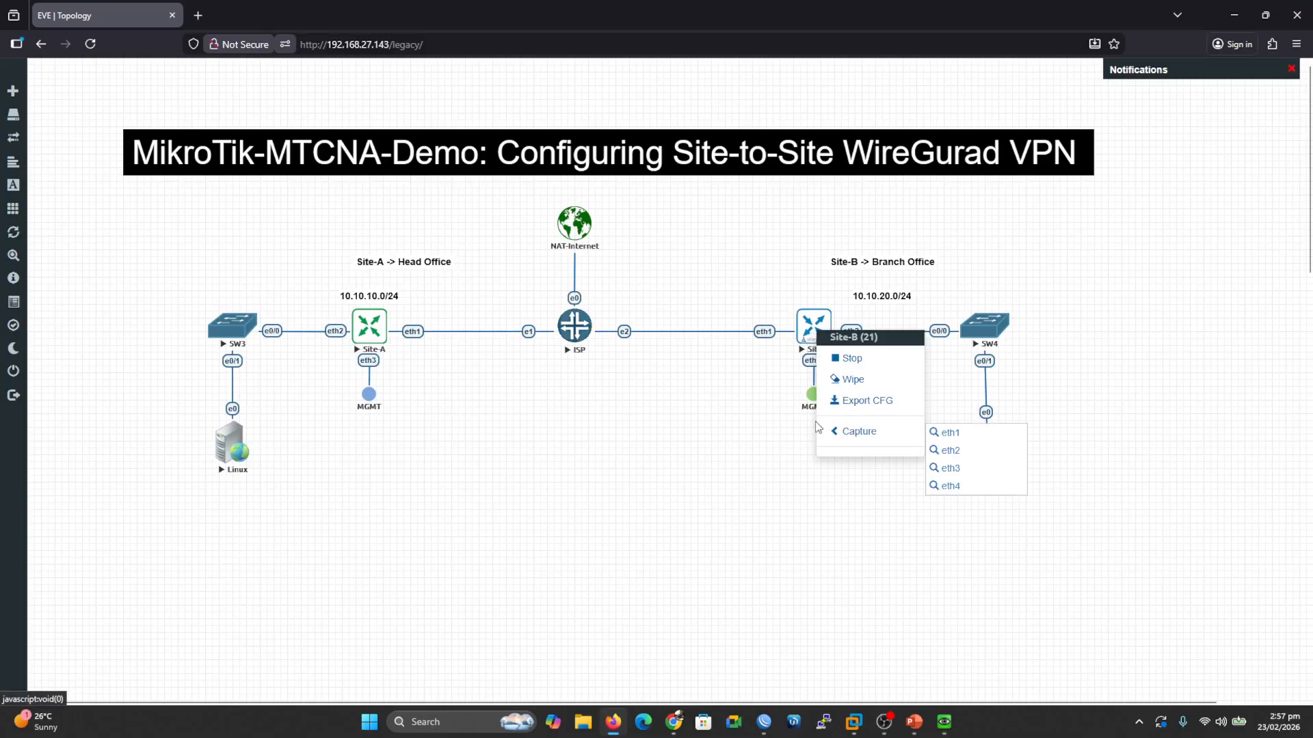
{"action": "left_click", "coordinate": [947, 434]}
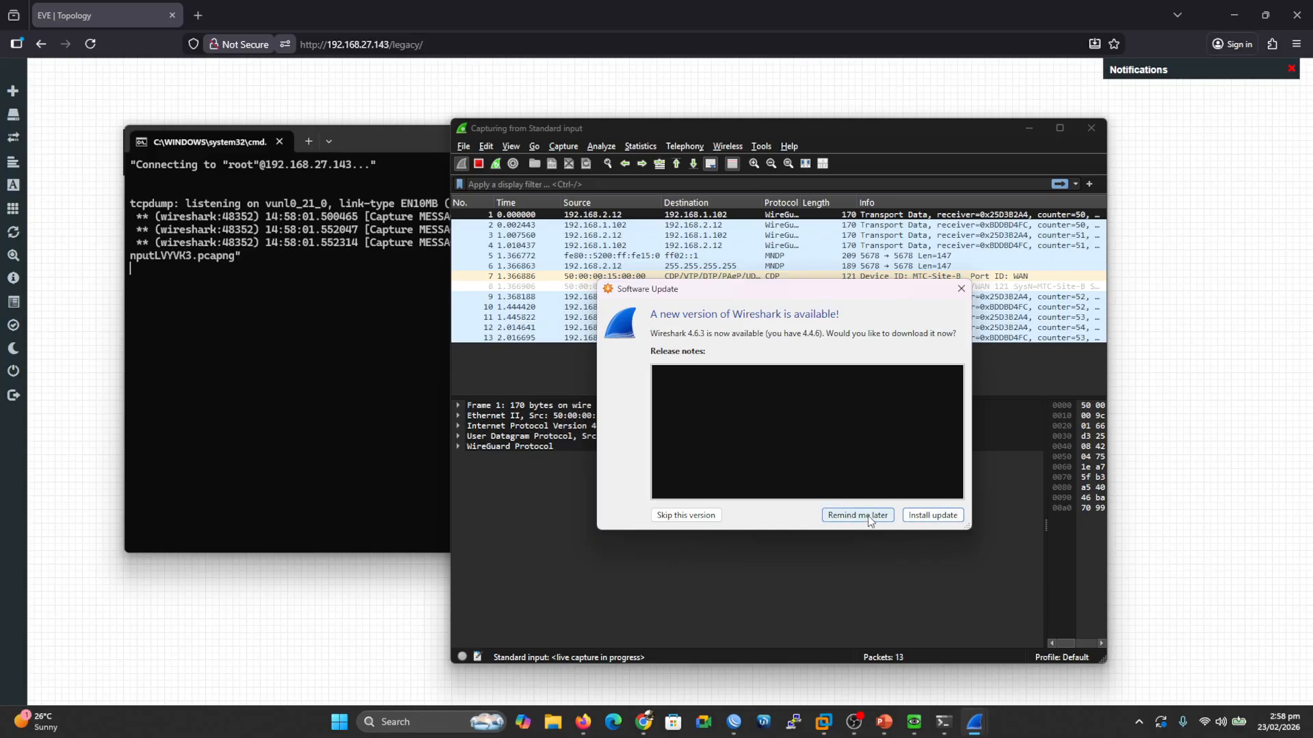
{"action": "left_click", "coordinate": [868, 515]}
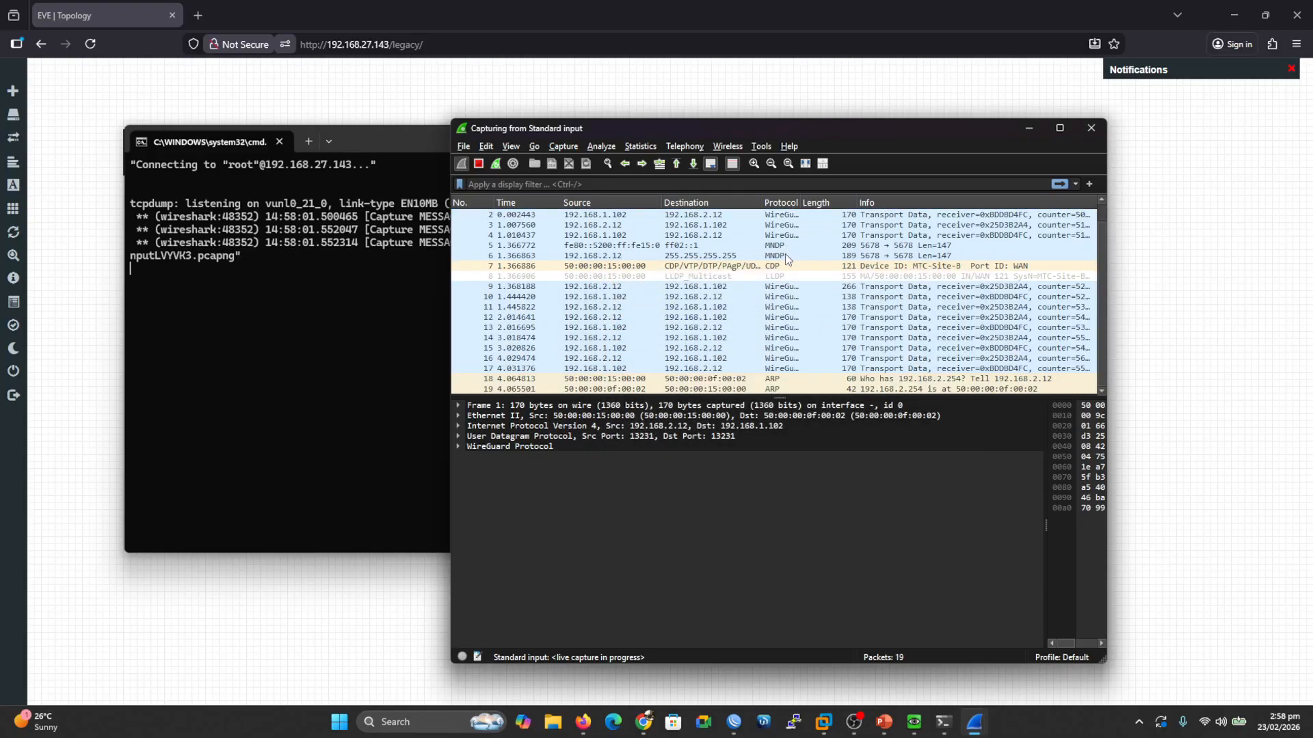
Step: Widen the Protocol column of the packet list and enter wireguard as the display filter text
{"action": "left_click_drag", "start_coordinate": [799, 203], "coordinate": [853, 202]}
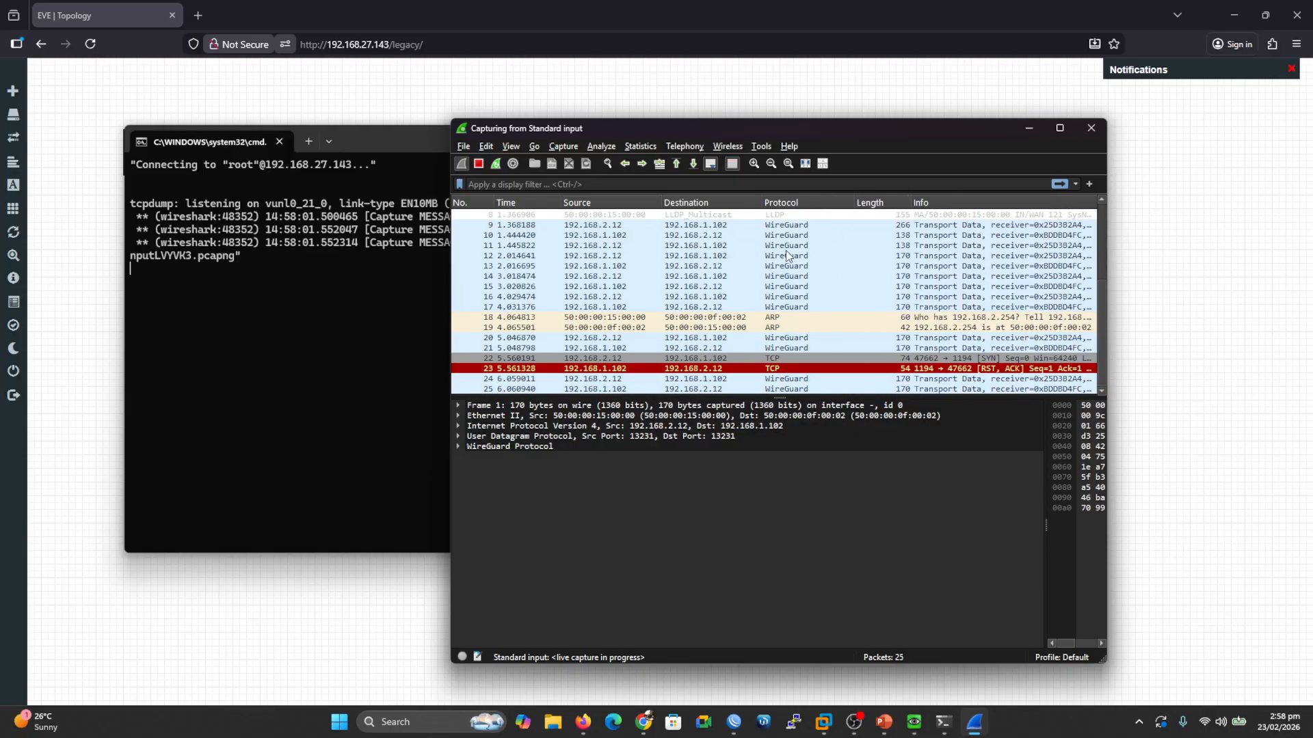
{"action": "left_click", "coordinate": [568, 184]}
{"action": "type", "text": "wire"}
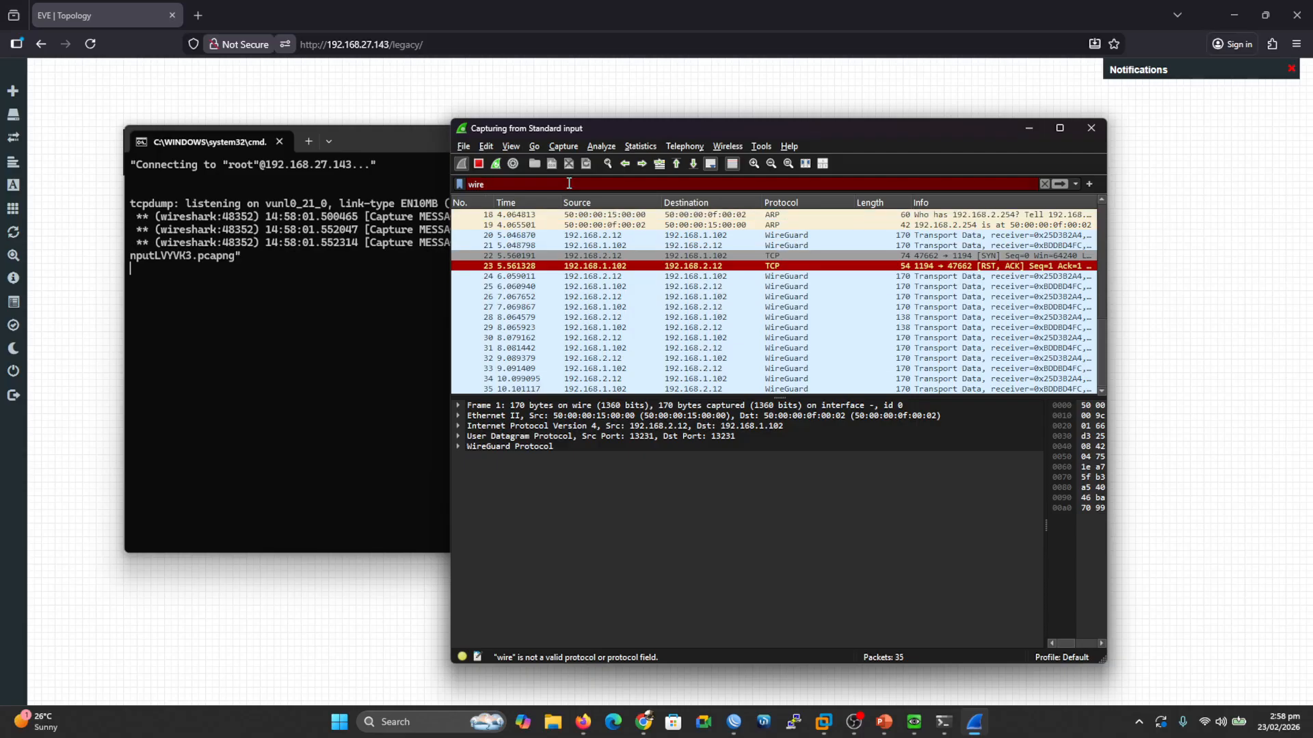
{"action": "type", "text": "guard"}
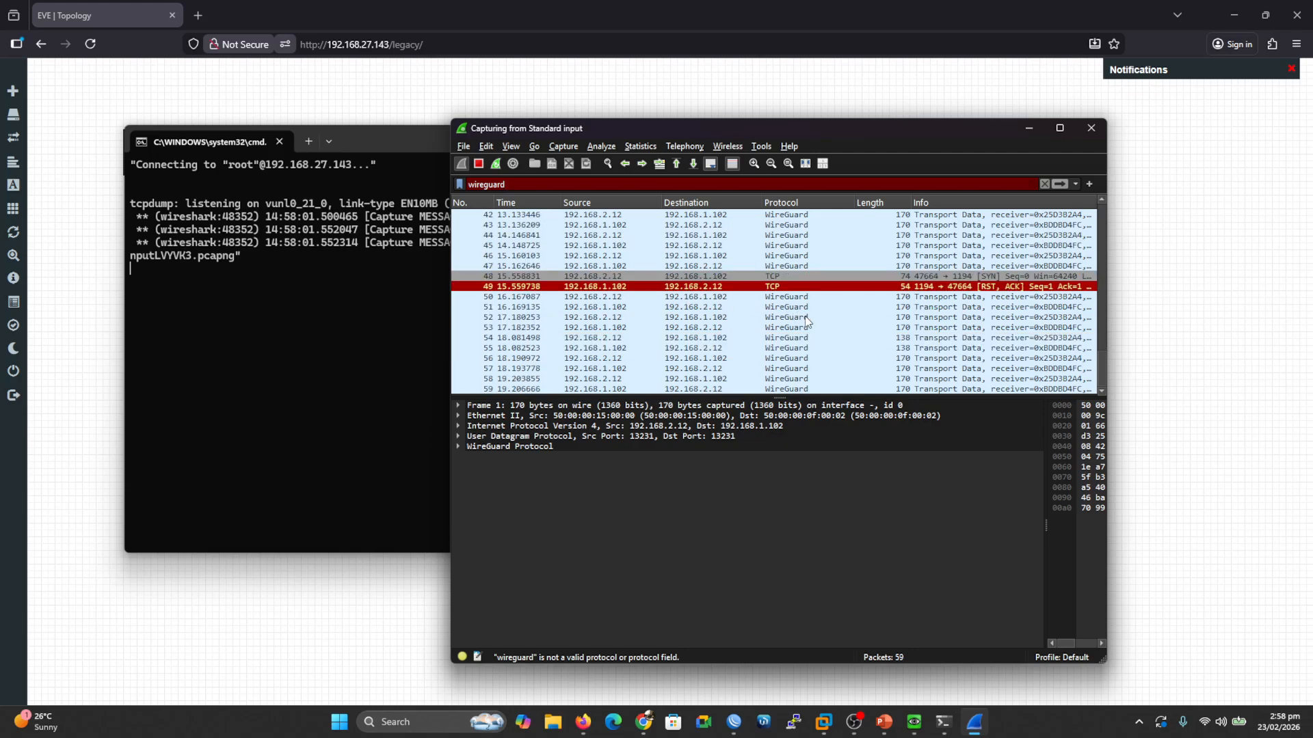
Step: Stop the capture and examine the WireGuard, UDP and IPv4 details of packet 60 from 192.168.1.102 to 192.168.2.12
{"action": "left_click", "coordinate": [802, 318]}
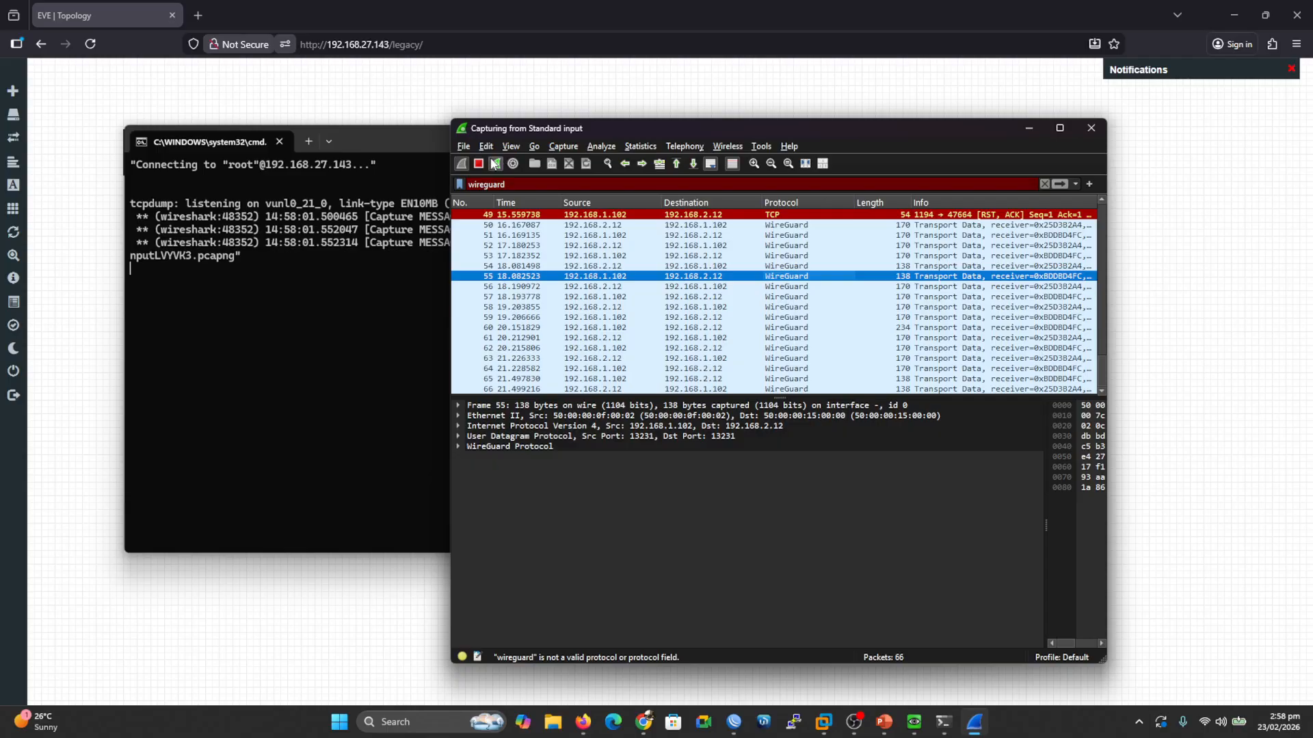
{"action": "left_click", "coordinate": [485, 165]}
{"action": "left_click", "coordinate": [792, 309]}
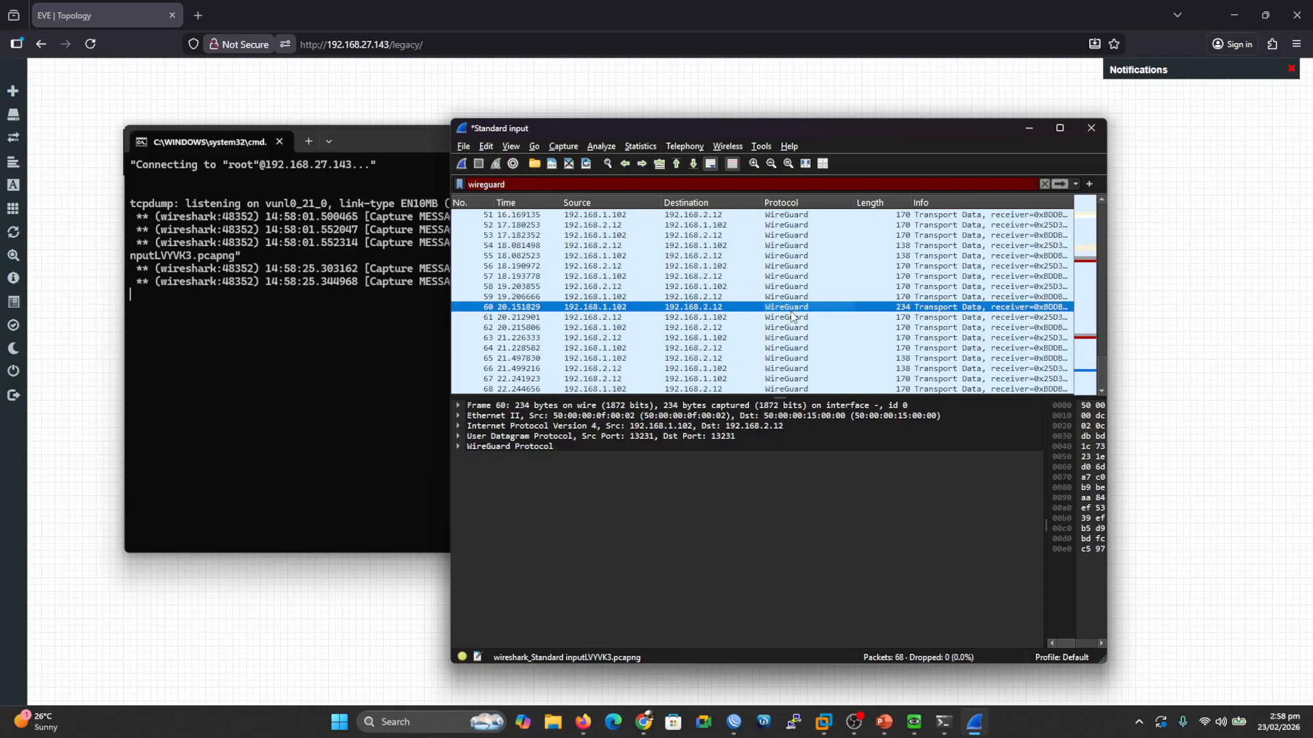
{"action": "left_click", "coordinate": [456, 446]}
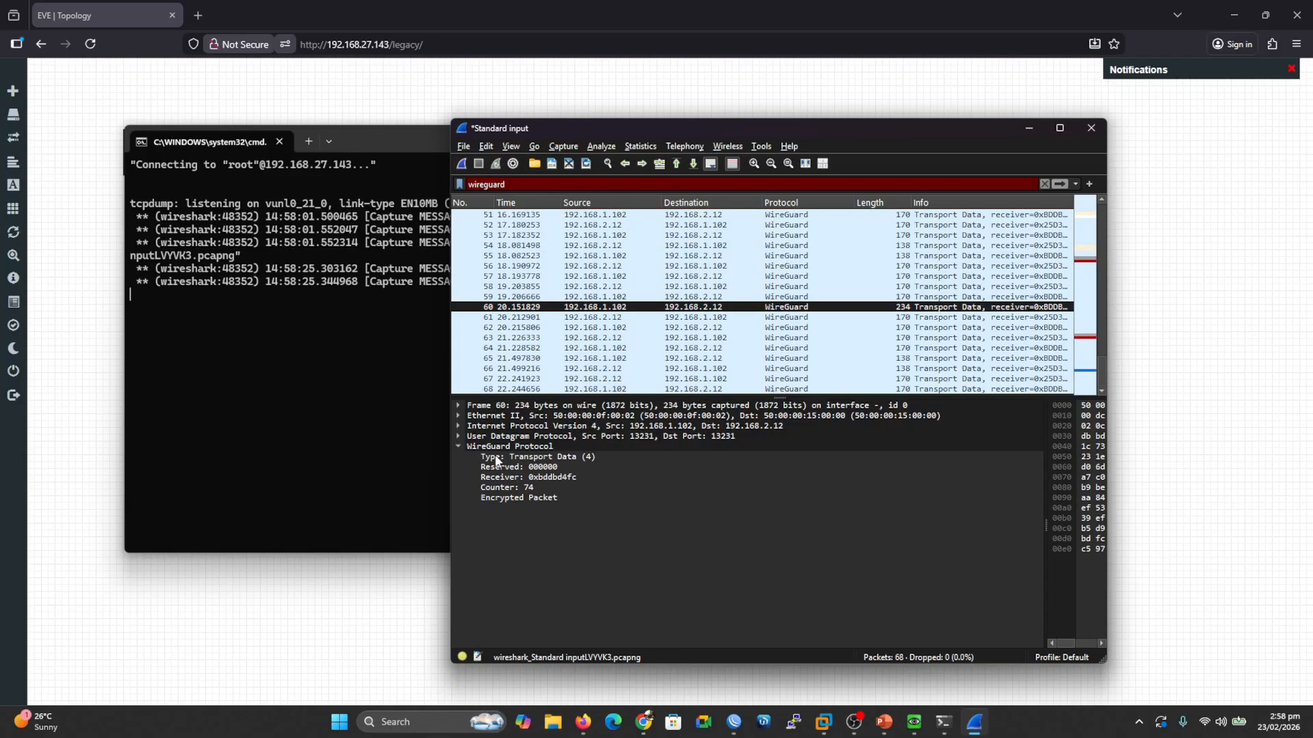
{"action": "left_click", "coordinate": [458, 437]}
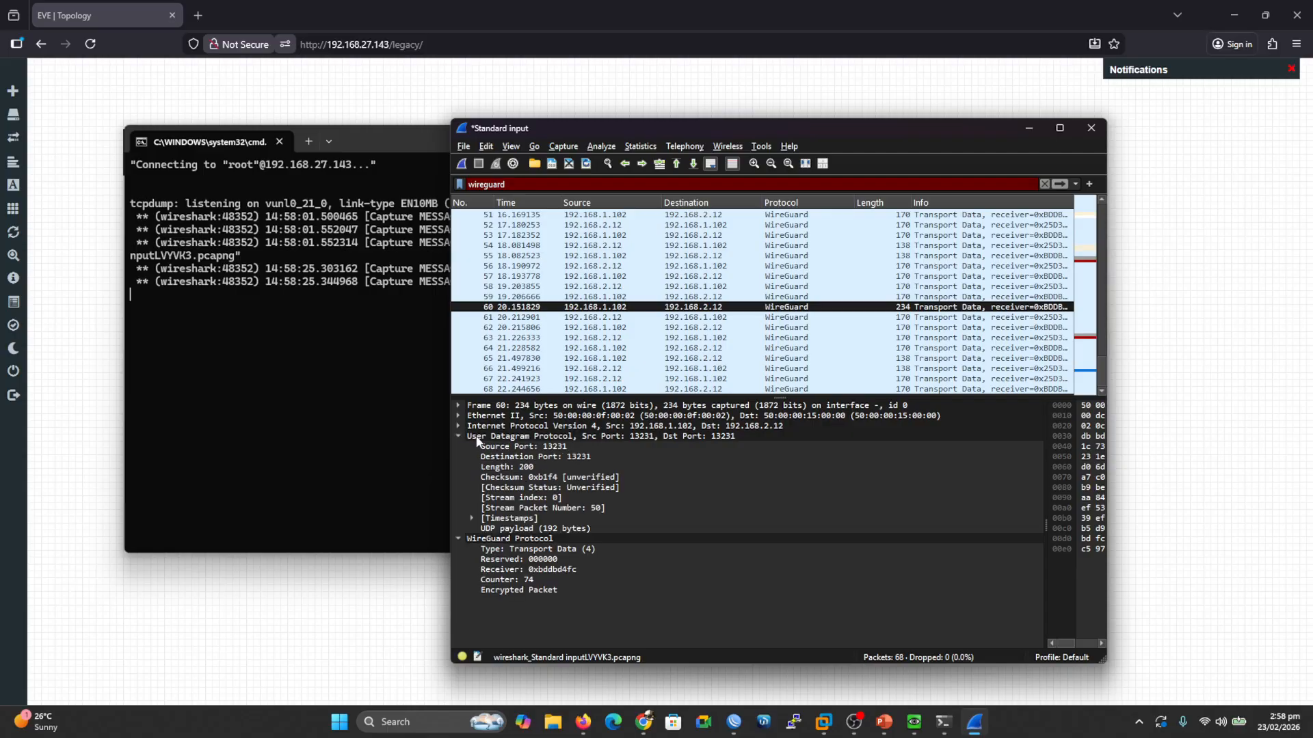
{"action": "left_click", "coordinate": [459, 425]}
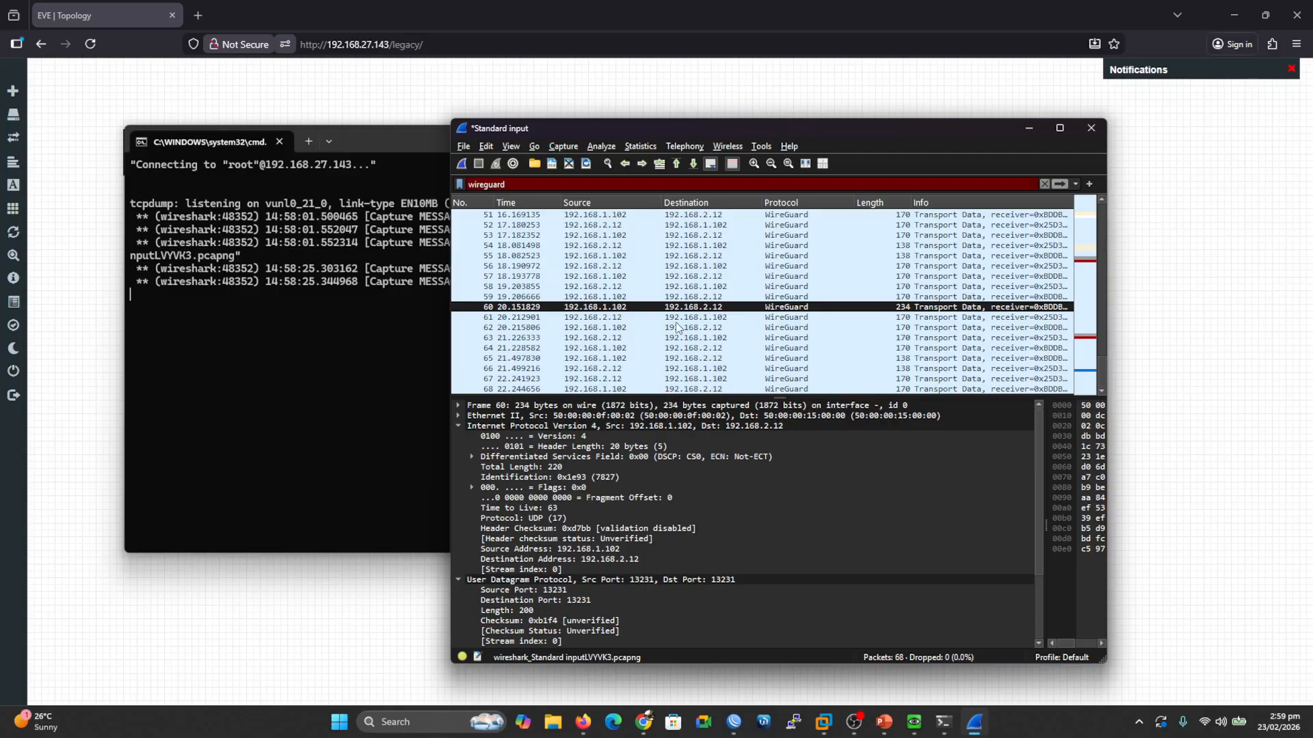
Step: Close the packet capture's command window to return to the topology
{"action": "left_click", "coordinate": [385, 135]}
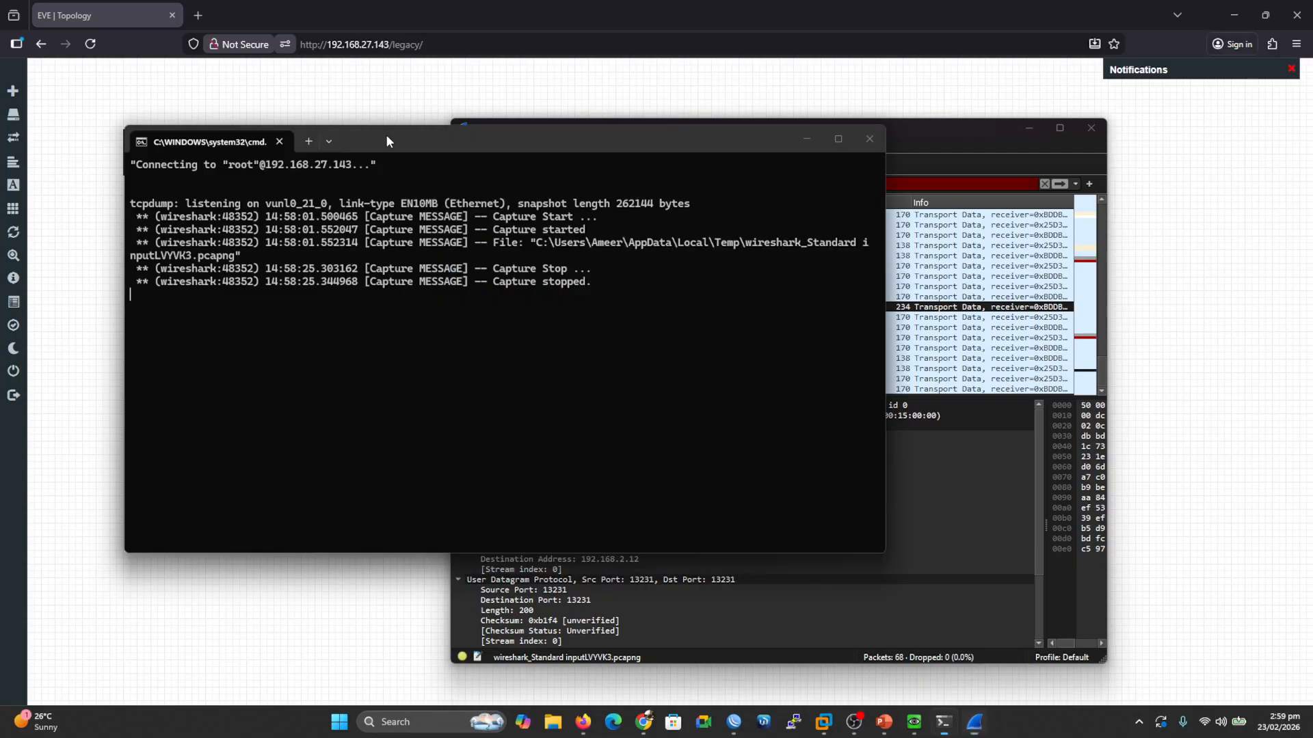
{"action": "left_click", "coordinate": [869, 139]}
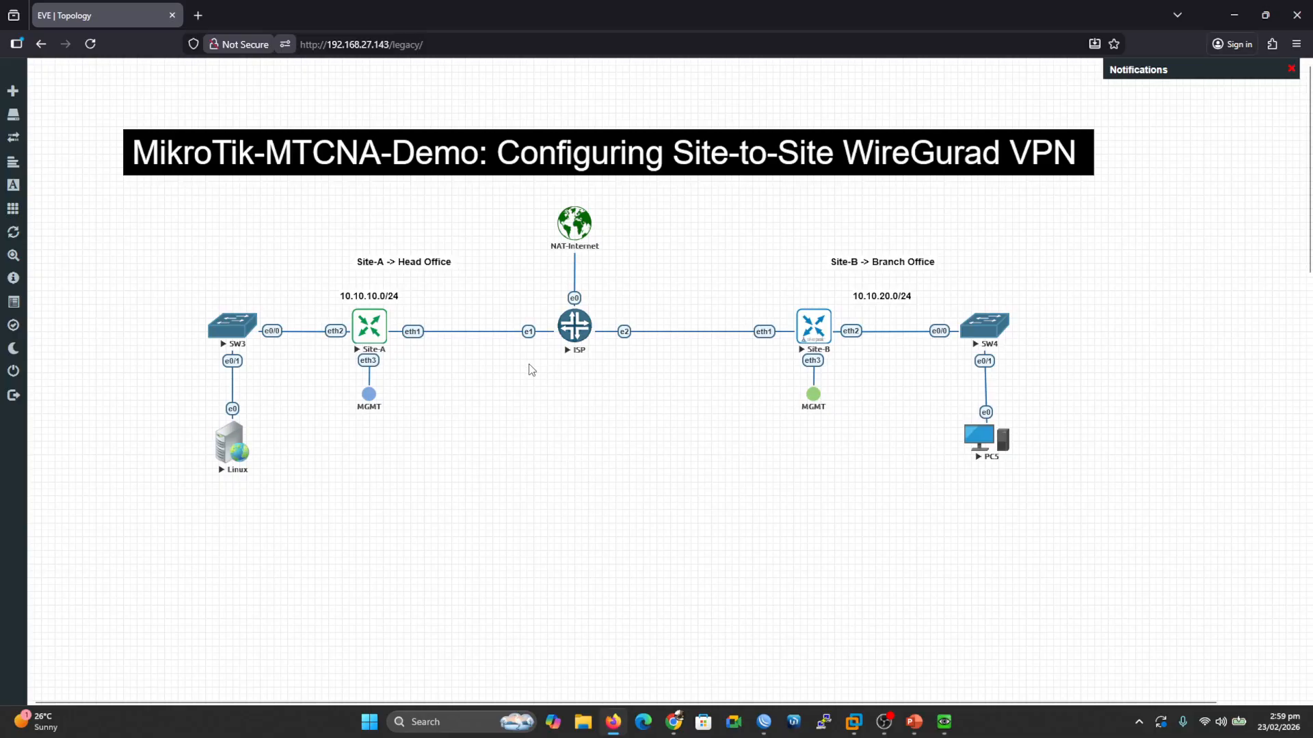
{"action": "mouse_move", "coordinate": [417, 378]}
{"action": "left_mouse_down"}
{"action": "mouse_move", "coordinate": [722, 378]}
{"action": "mouse_move", "coordinate": [445, 397]}
{"action": "left_mouse_up"}
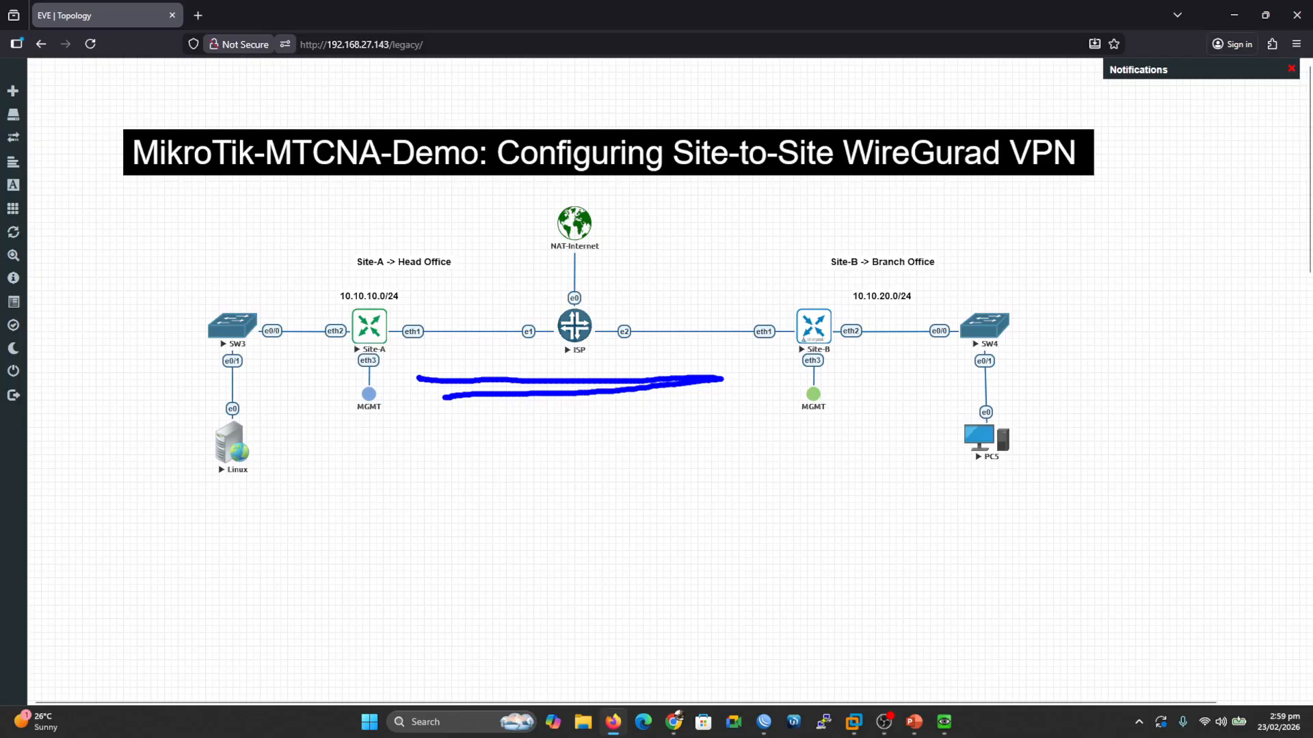
{"action": "left_click_drag", "start_coordinate": [873, 205], "coordinate": [1061, 194]}
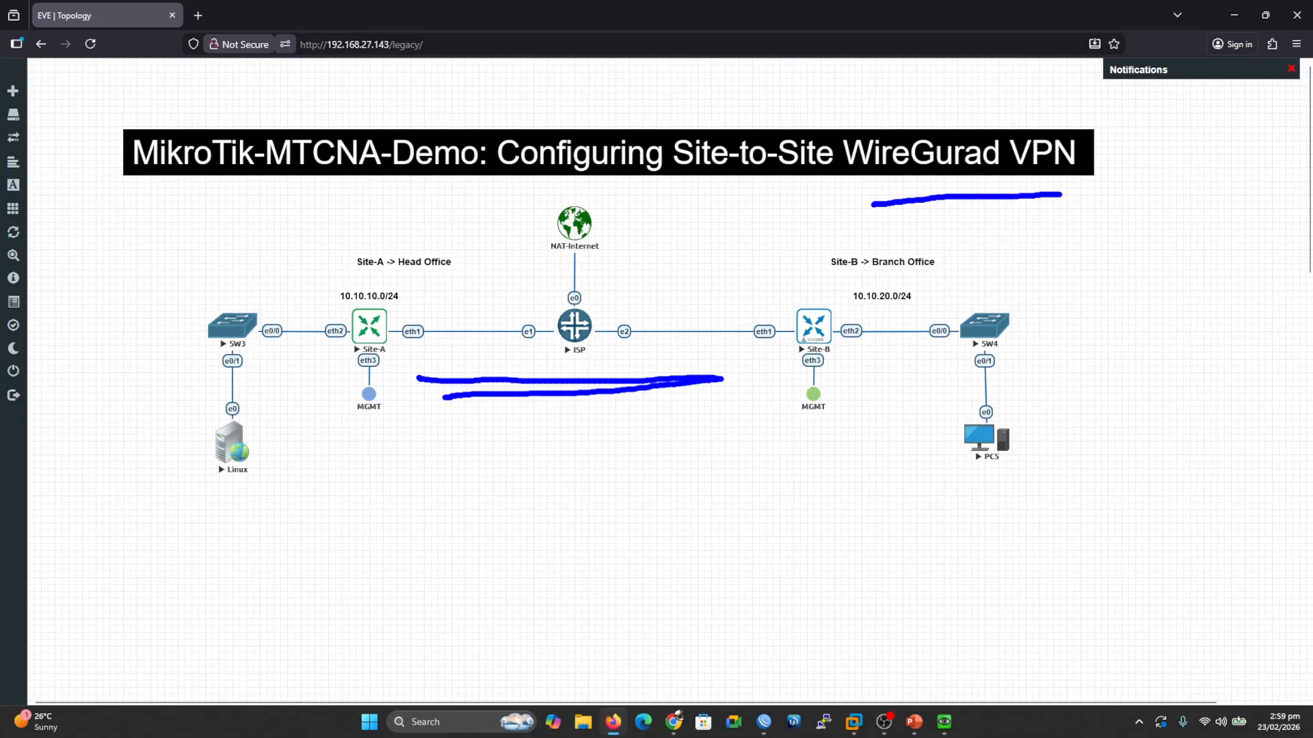
{"action": "key", "text": "Escape"}
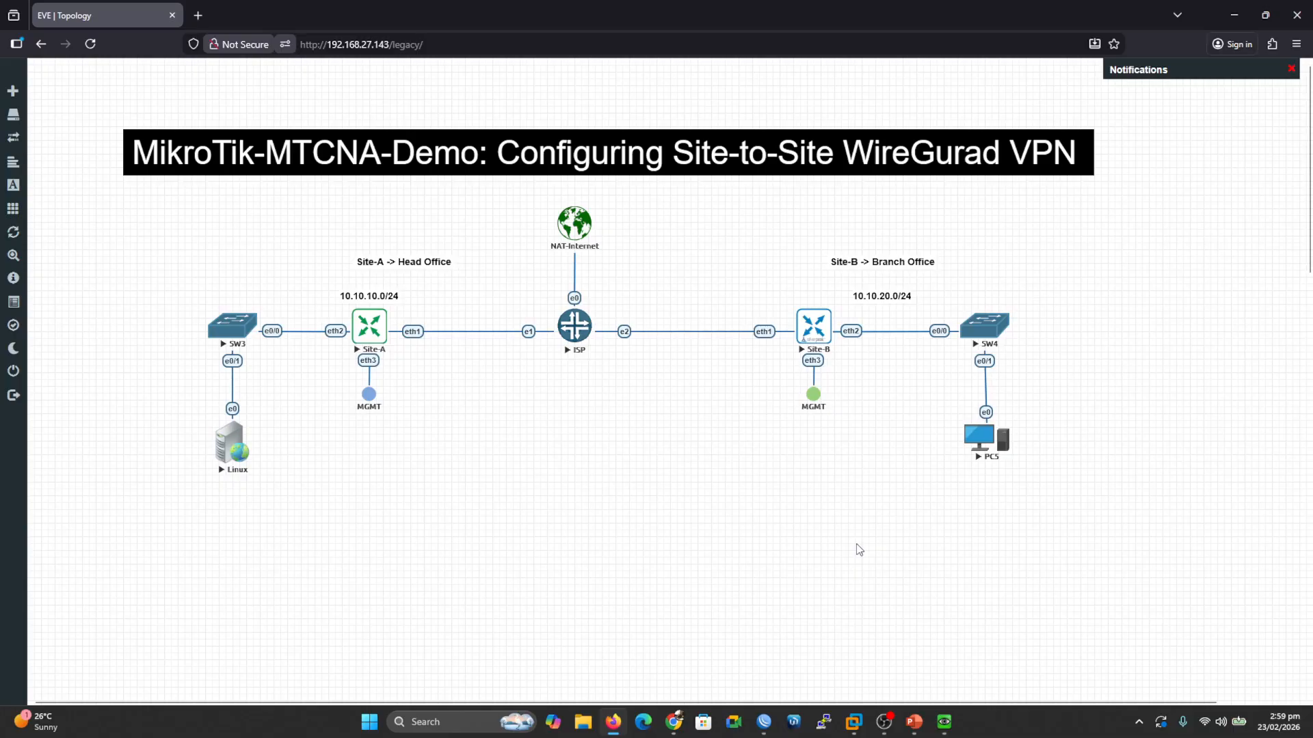
Step: Switch to the running PowerPoint slide show and advance from the Demonstration slide to the Thank You slide
{"action": "mouse_move", "coordinate": [914, 722]}
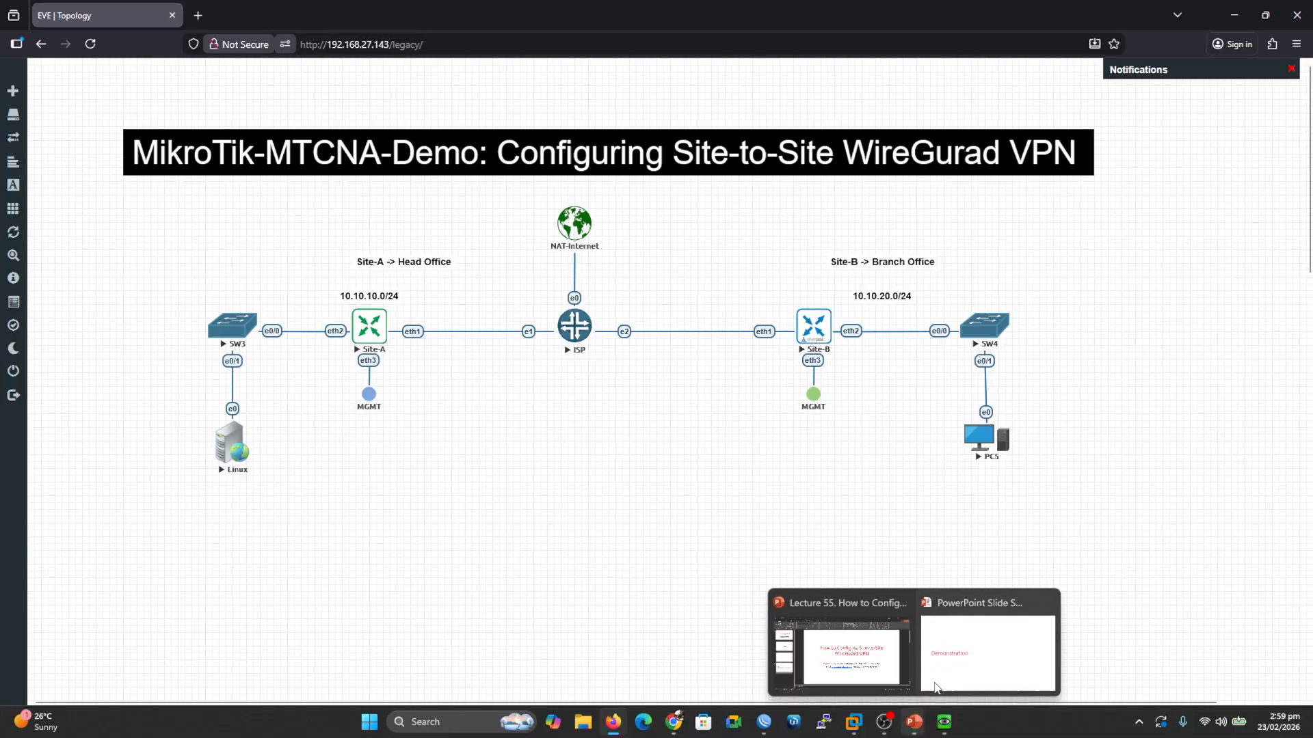
{"action": "left_click", "coordinate": [984, 635]}
{"action": "left_click", "coordinate": [697, 455]}
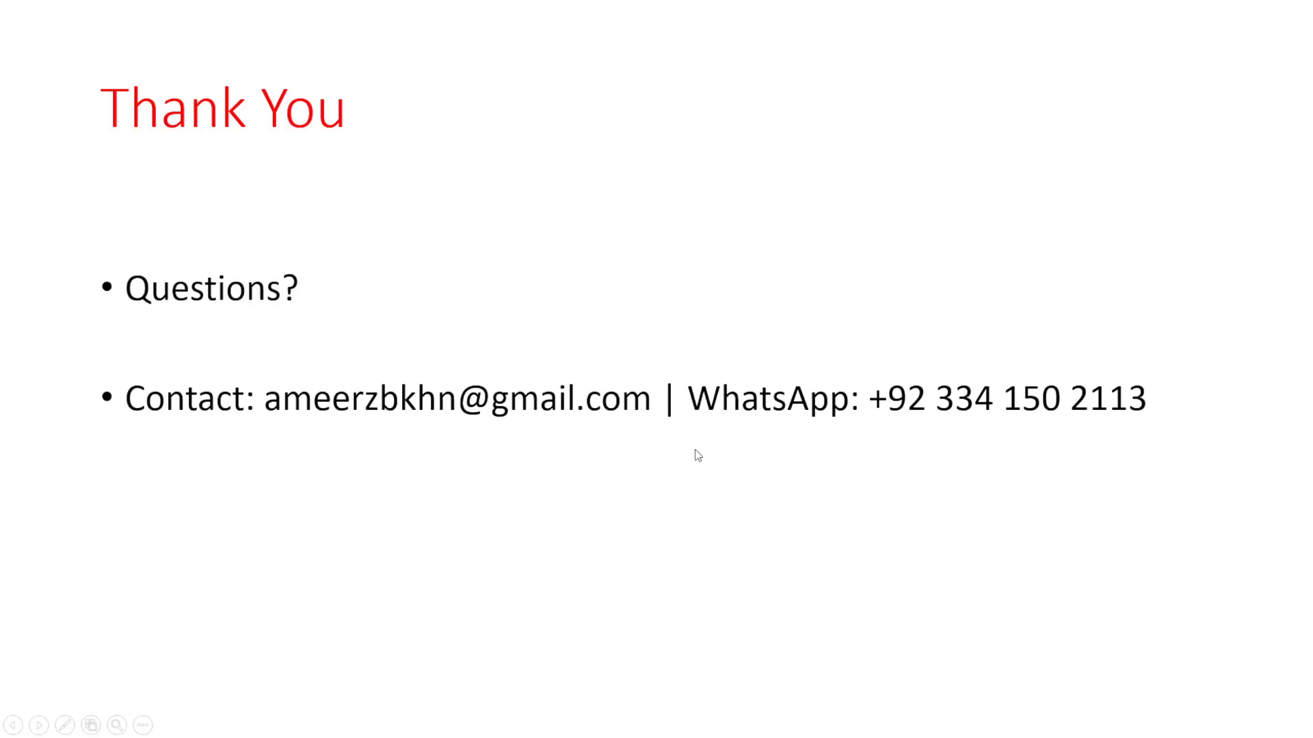